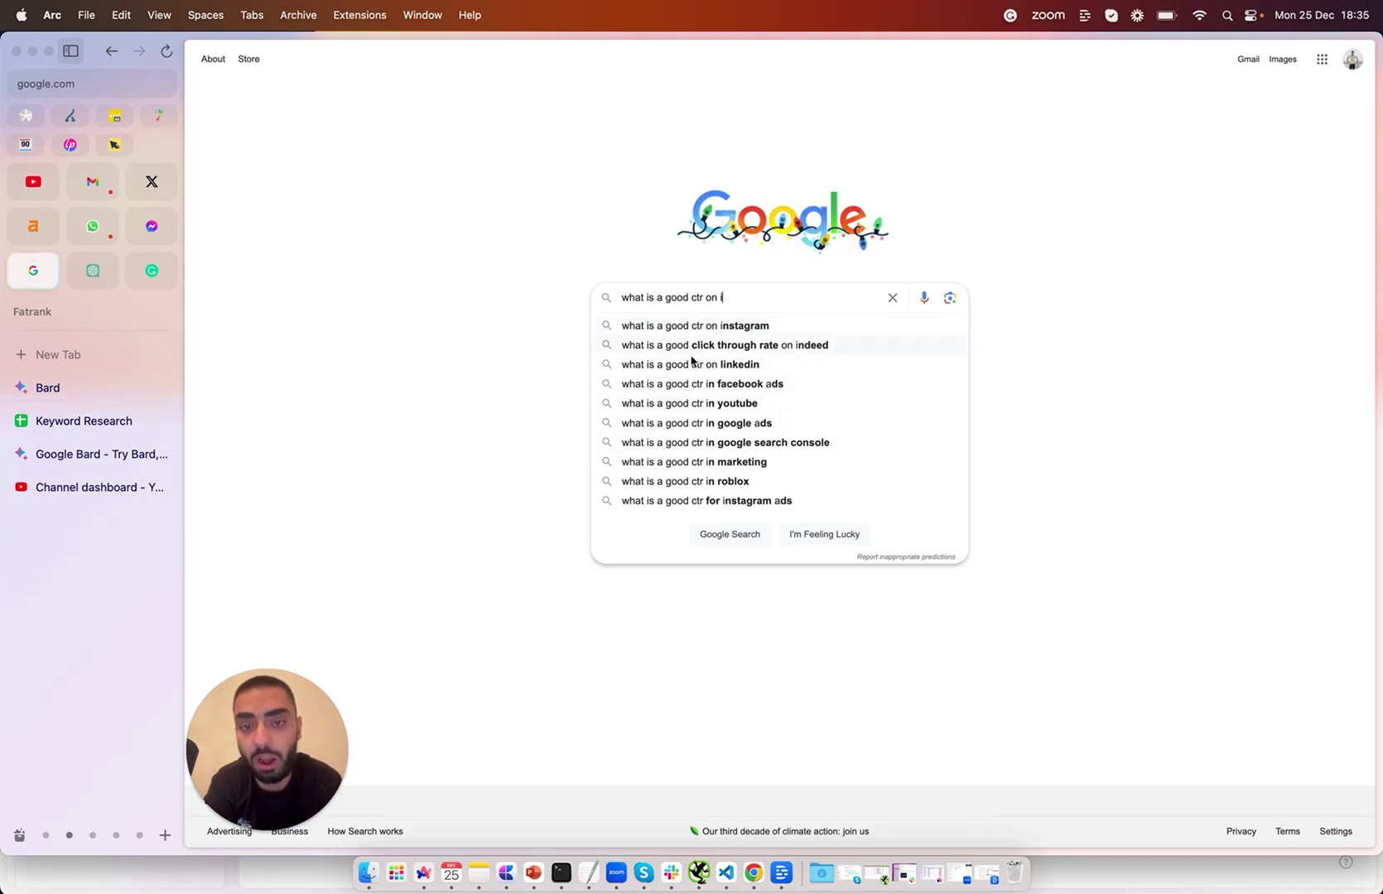
Step: Search Google for 'what is a good ctr on instagram' and check the query in Ahrefs
left_click(659, 326)
left_click(366, 73)
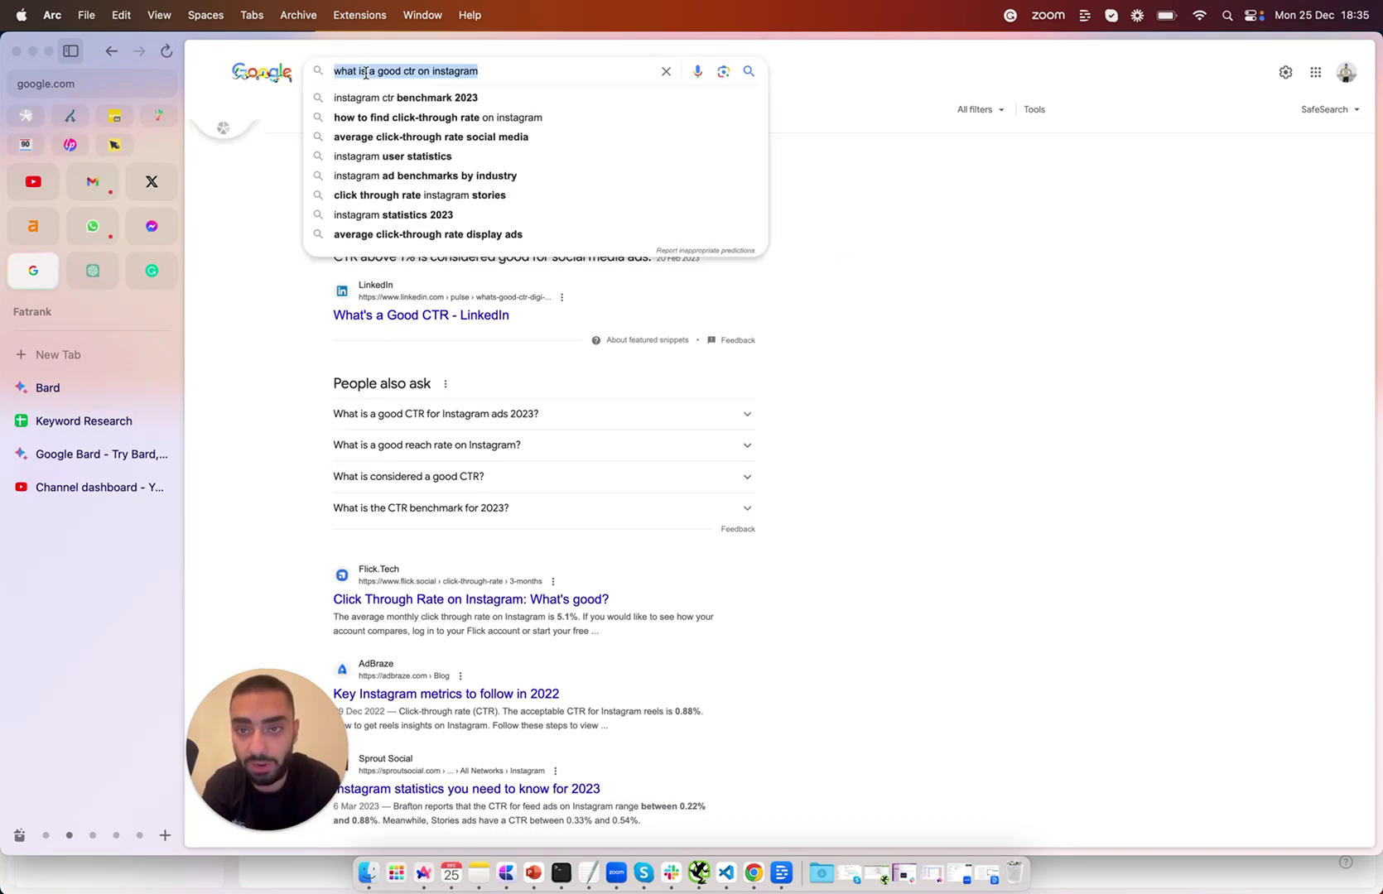
left_click(940, 269)
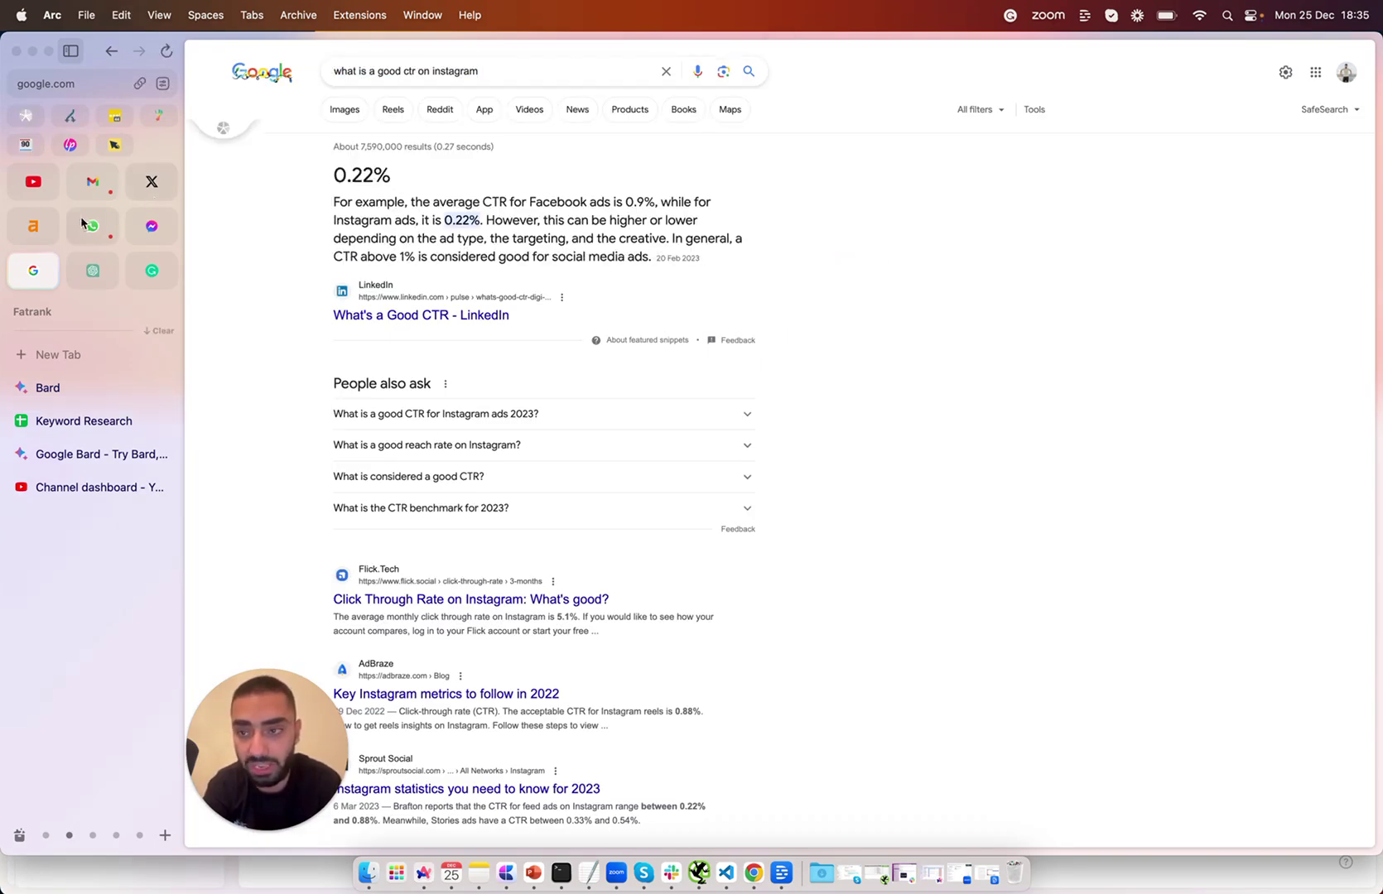
left_click(38, 226)
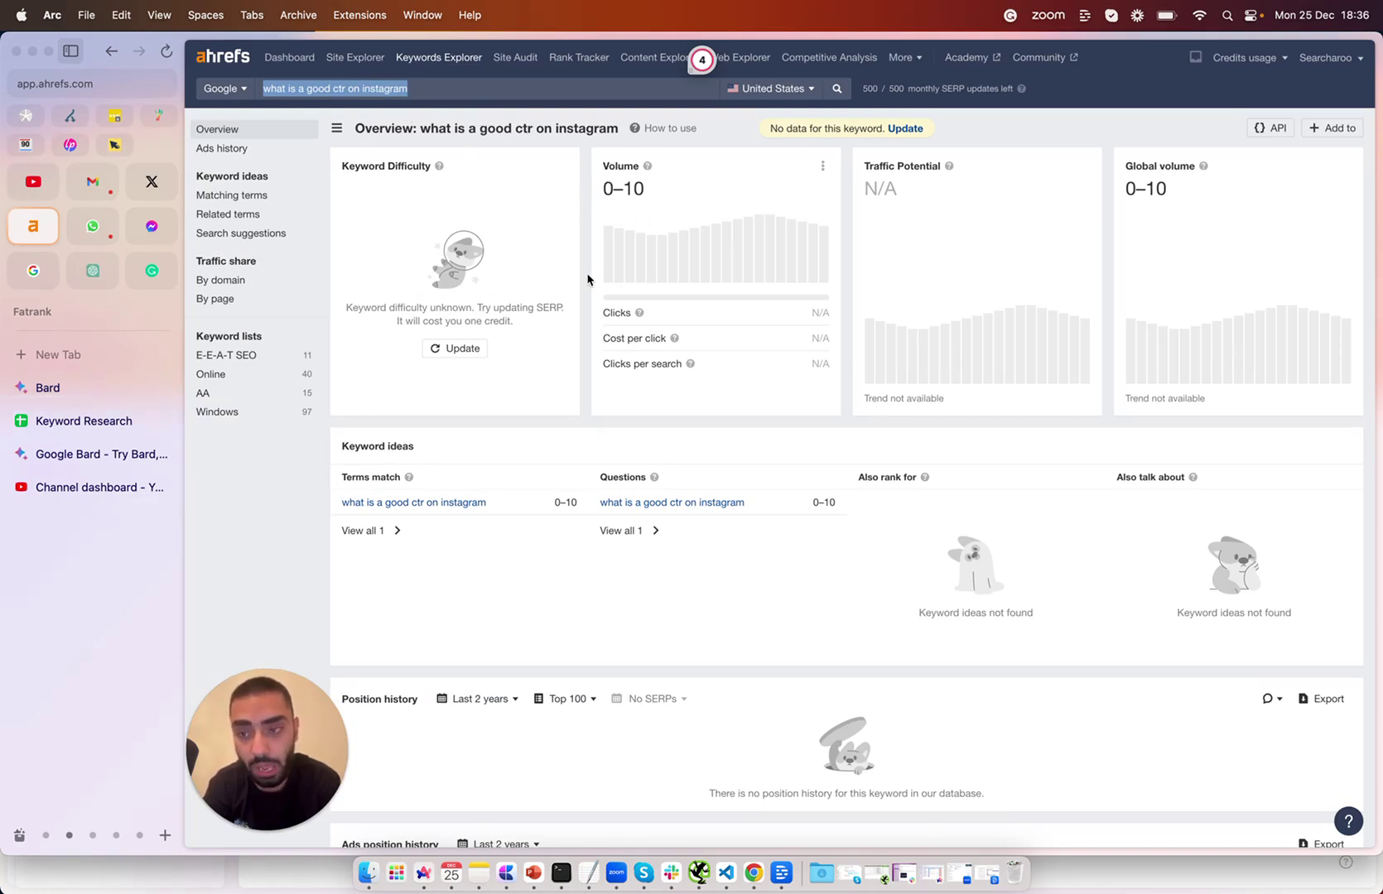
Step: Shorten the Google query to 'what is a good ctr on in' and review the autocomplete suggestions
left_click(33, 270)
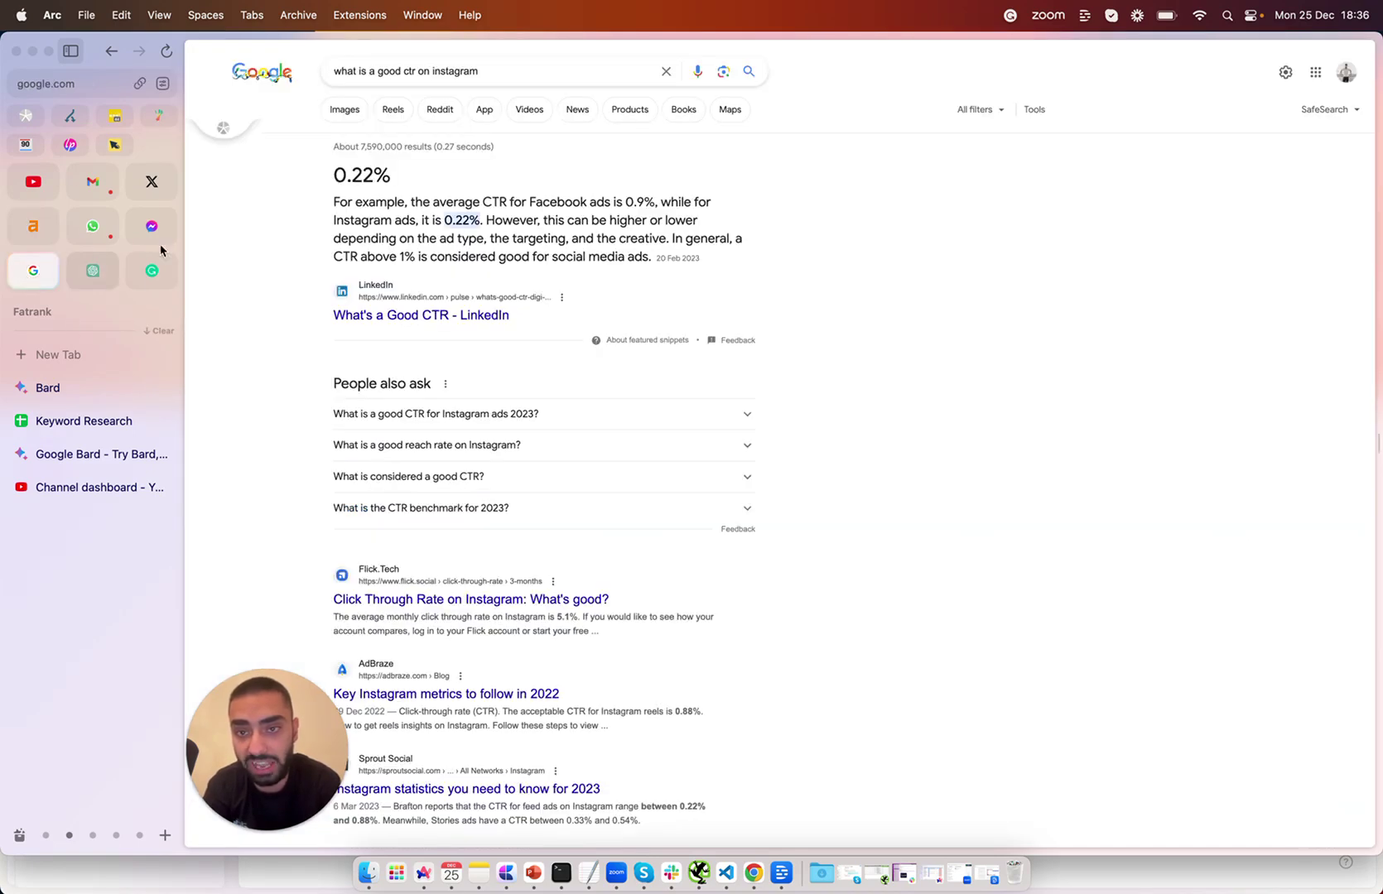
double_click(508, 68)
key("BackSpace")
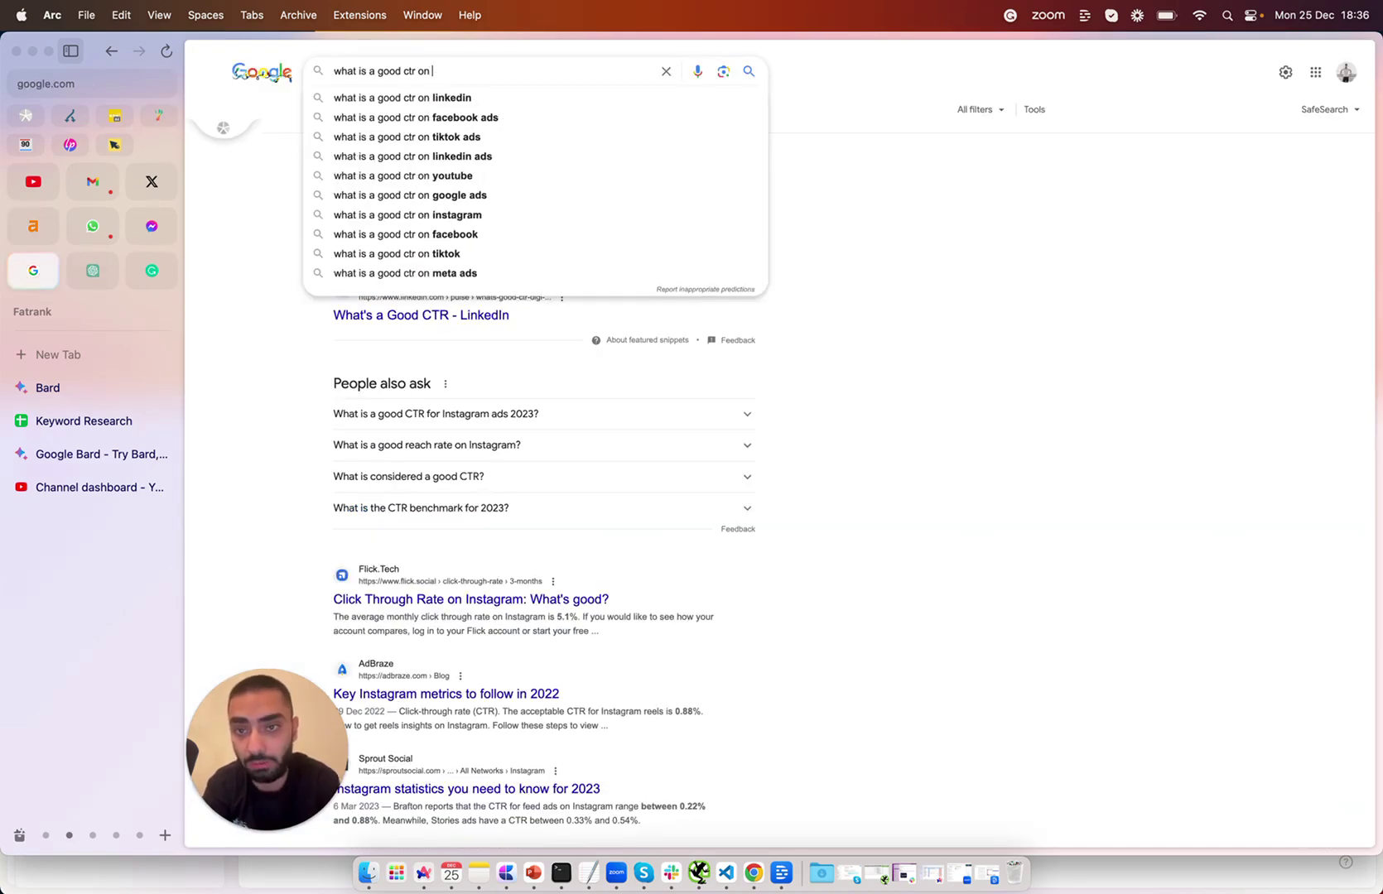
type("in")
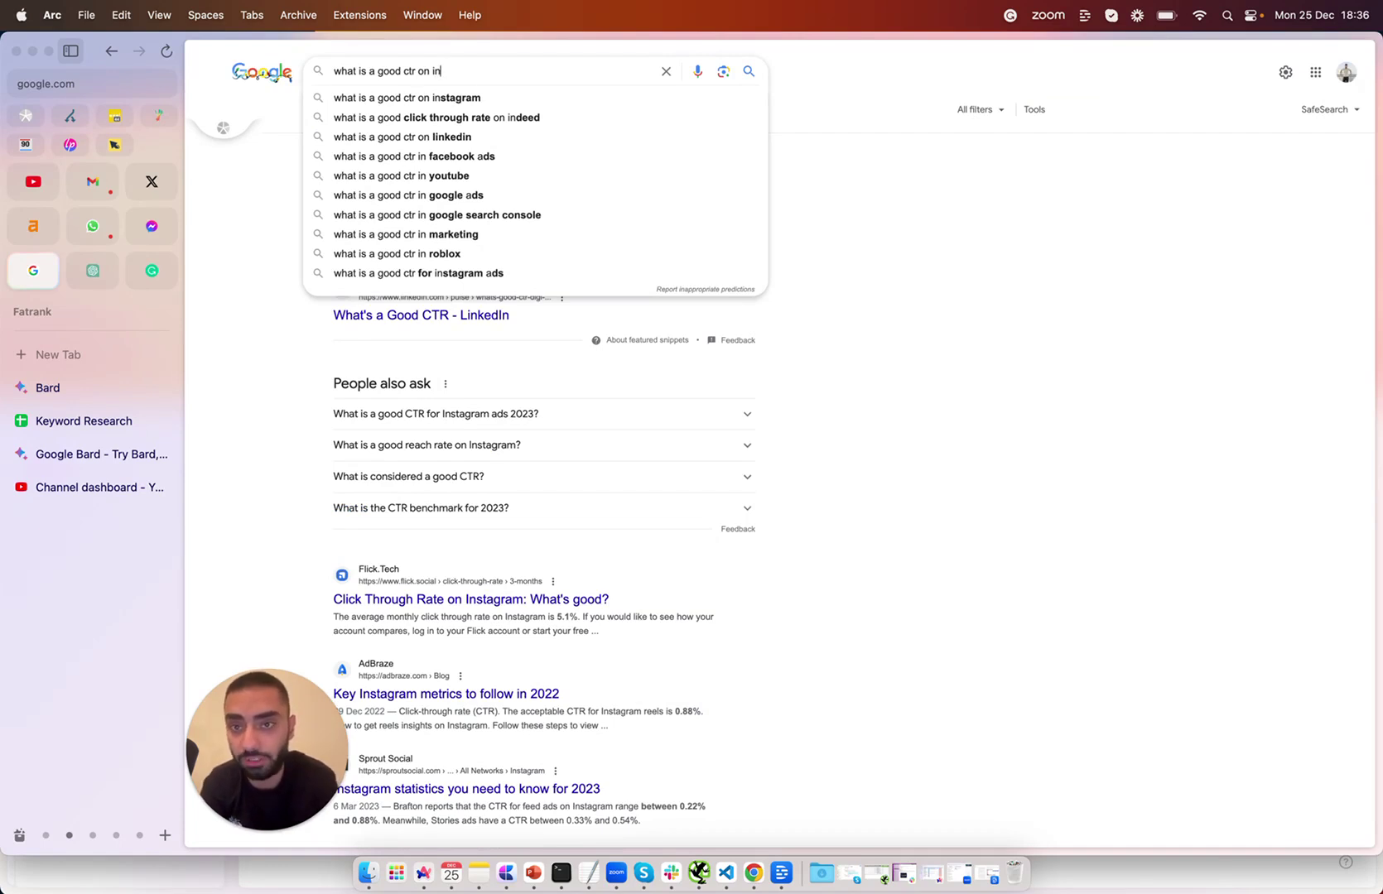
left_click(252, 373)
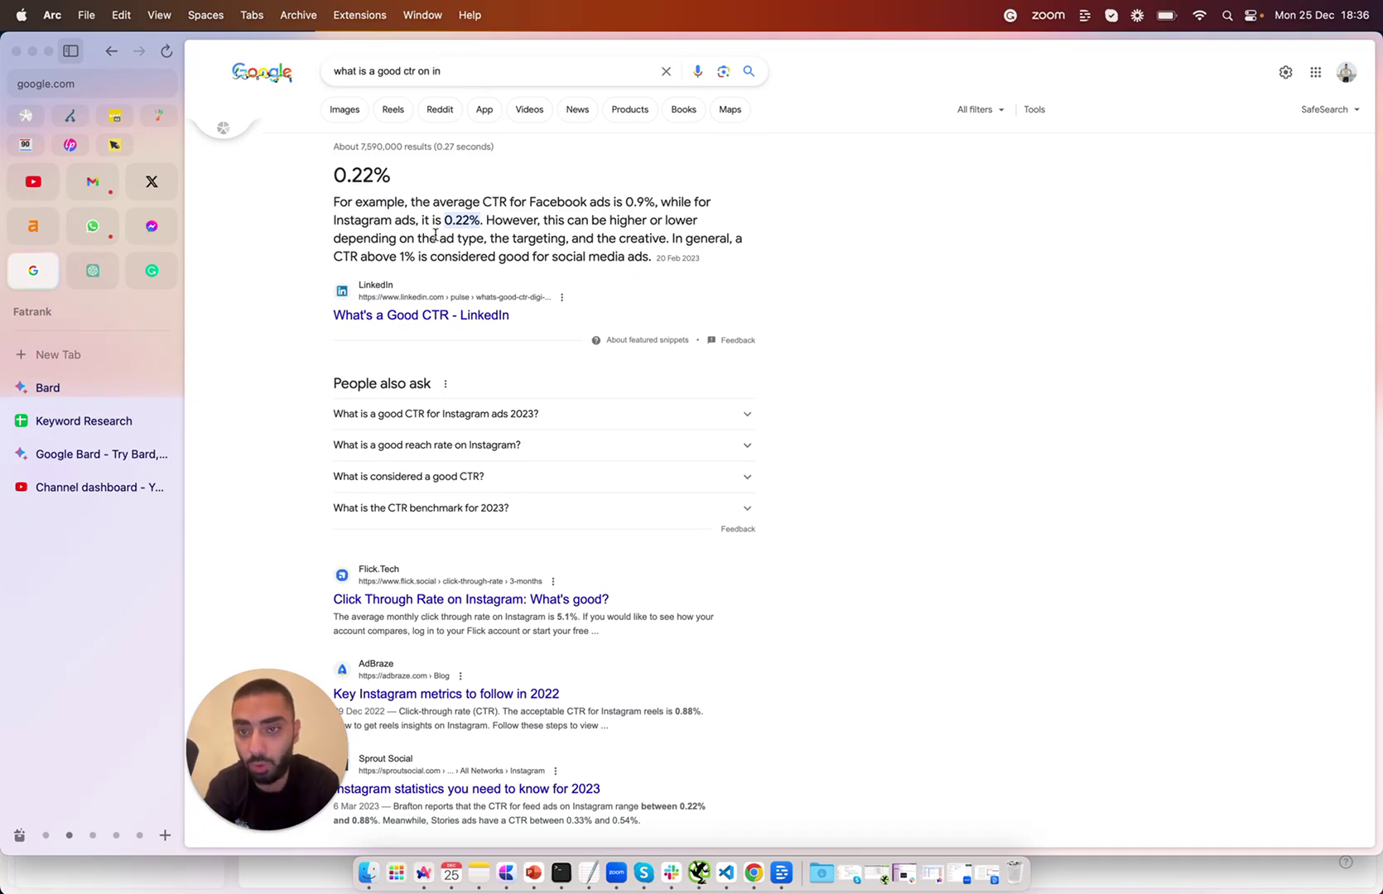
Step: Paste and submit the Bard prompt asking for 10 zero search volume keywords on Tik Tok Advertising
left_click(104, 455)
left_click(83, 387)
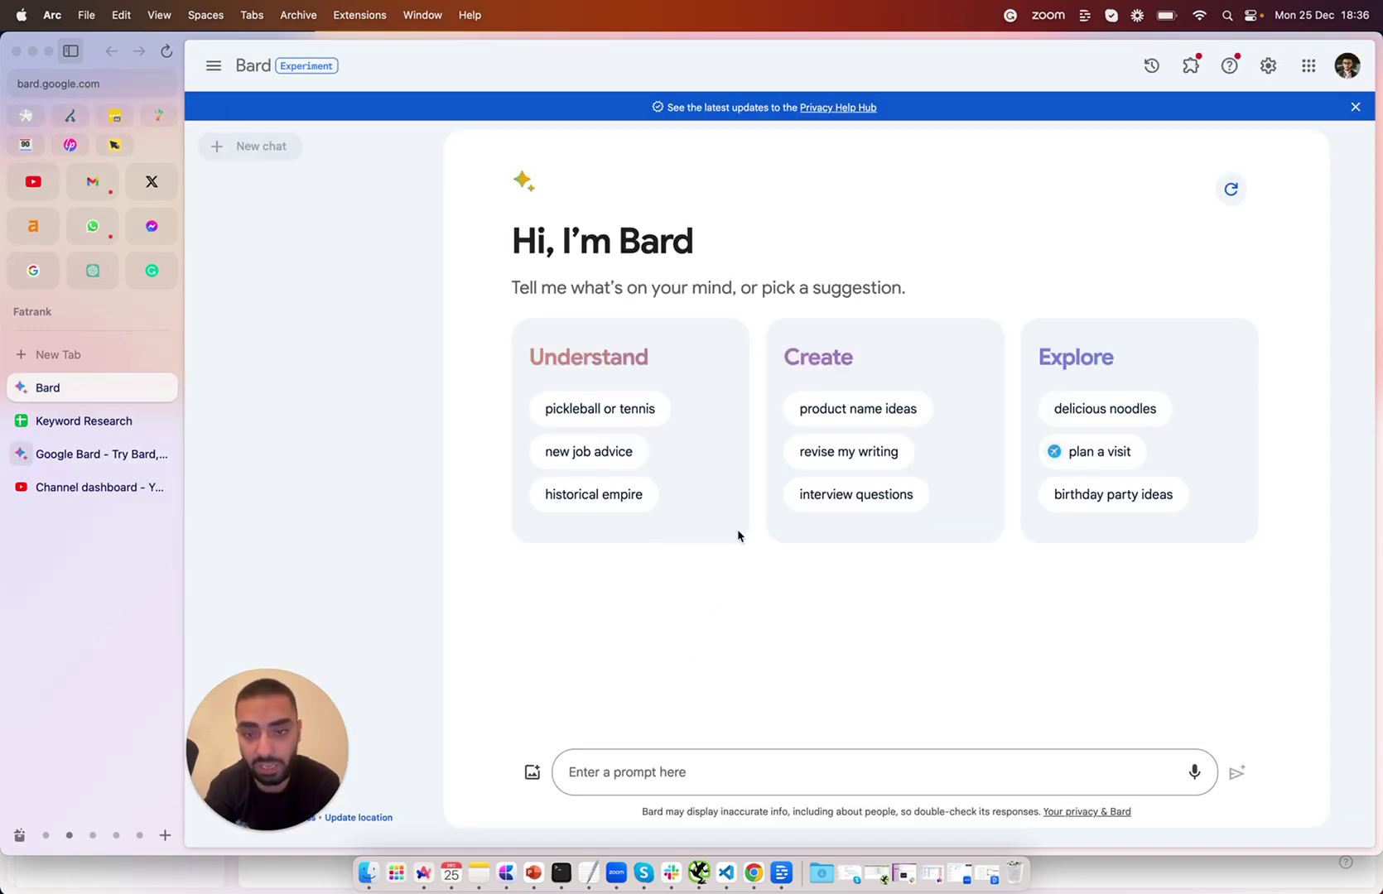
left_click(630, 776)
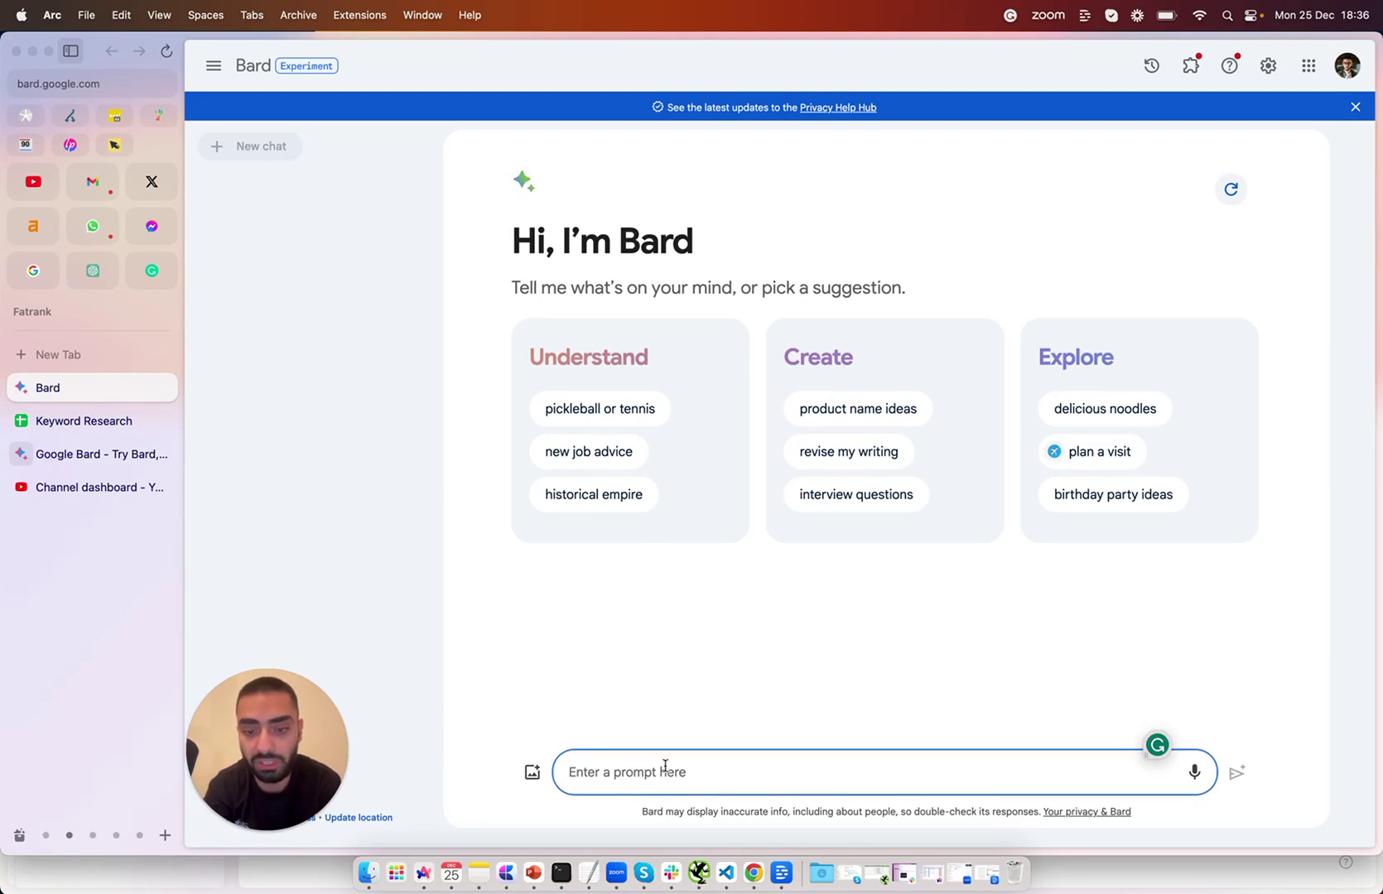
type("Find me 10 zero search volume keywords to do with \"Tik Tok advertising\"")
key("super+Left")
key("shift+Right")
key("shift+Right")
key("shift+Right")
key("shift+Right")
key("shift+Right")
key("shift+Right")
key("shift+Right")
key("shift+Right")
key("shift+Right")
key("shift+Right")
key("shift+Right")
key("shift+Right")
key("shift+Right")
key("shift+Right")
key("shift+Right")
key("shift+Right")
key("shift+Right")
key("shift+Right")
key("shift+Right")
key("shift+Right")
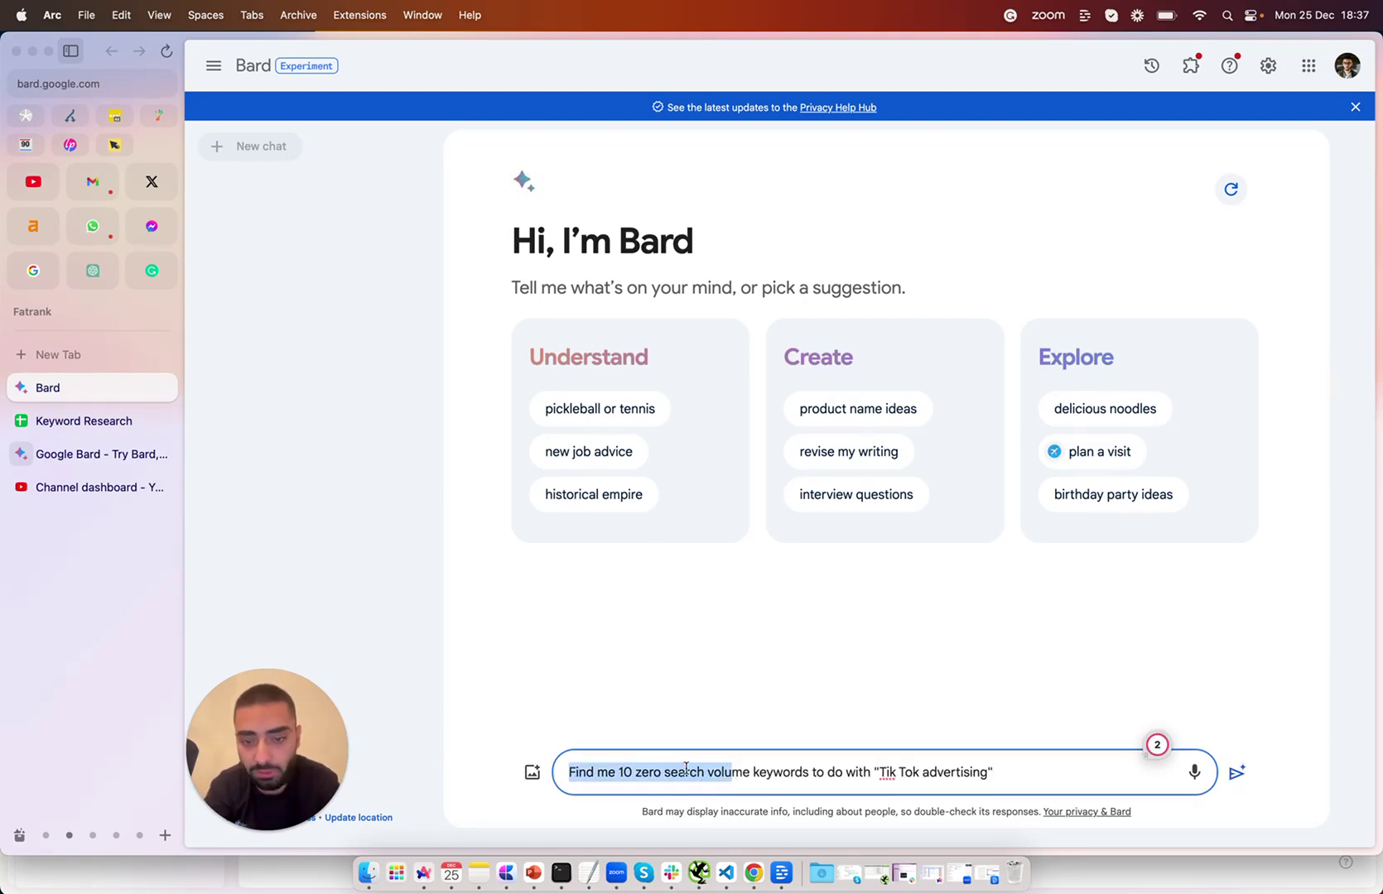
left_click(663, 771)
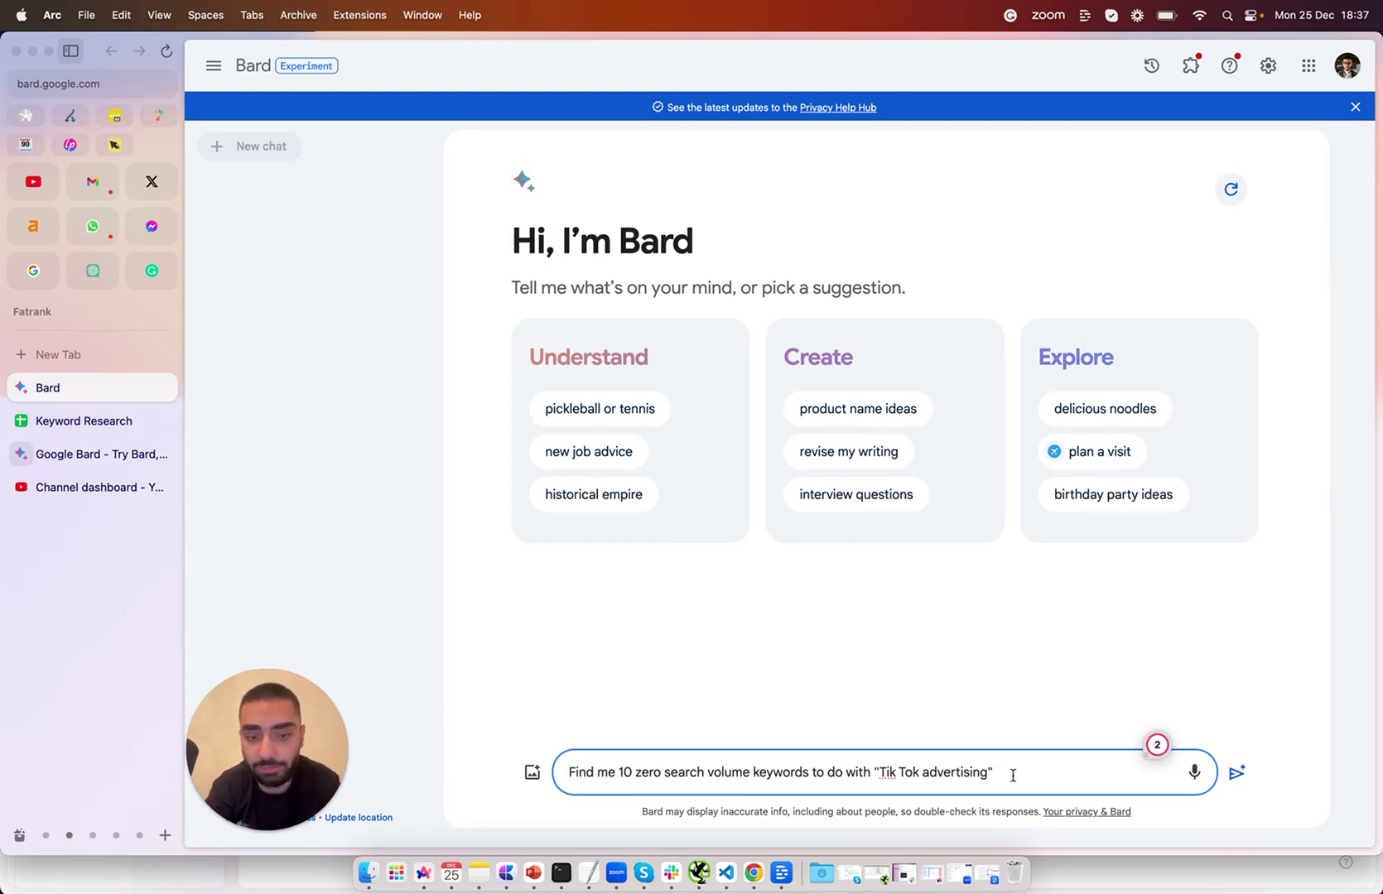
left_click(1238, 773)
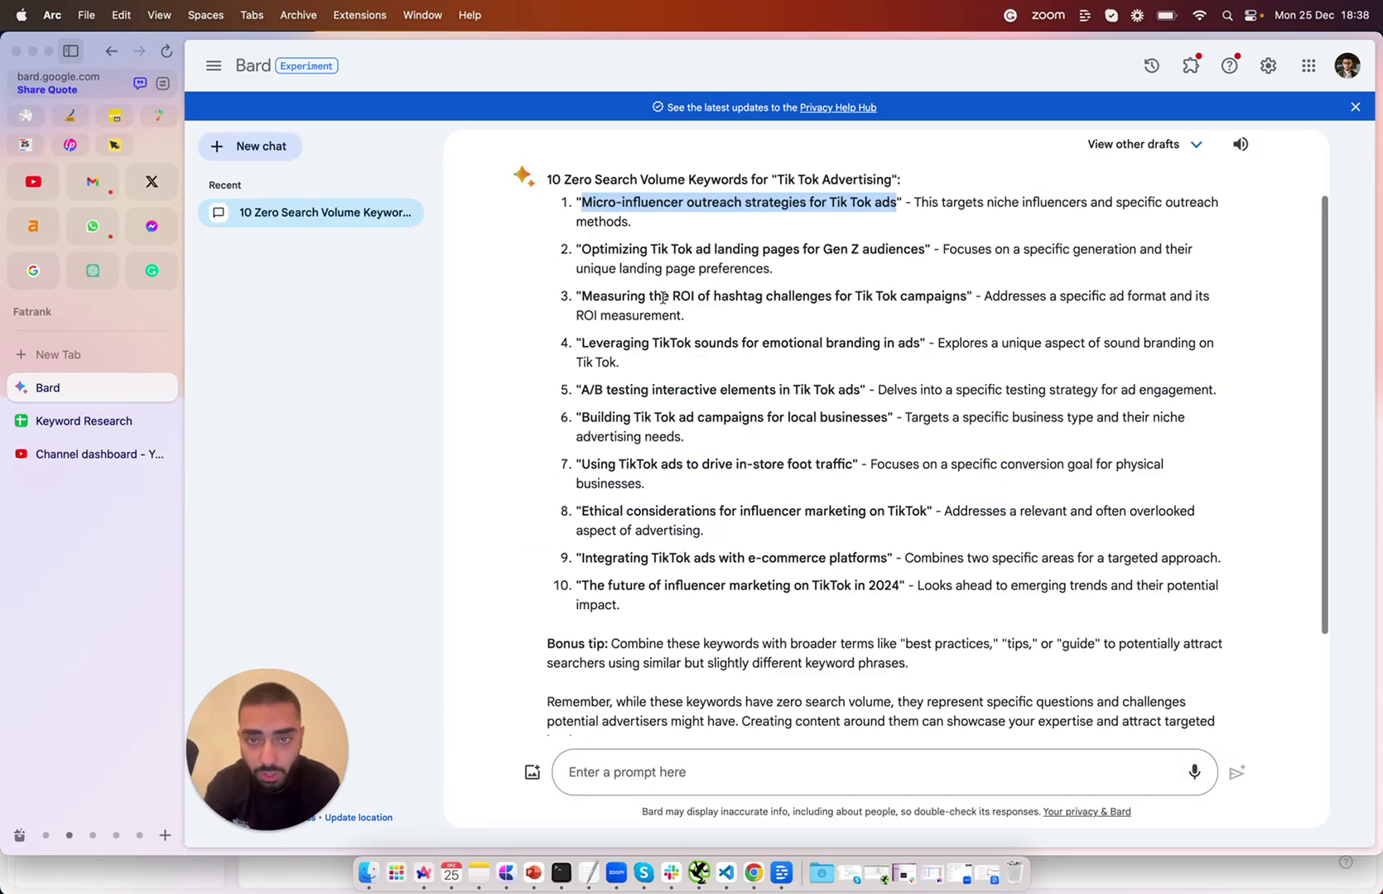
scroll(623, 308, "up", 1)
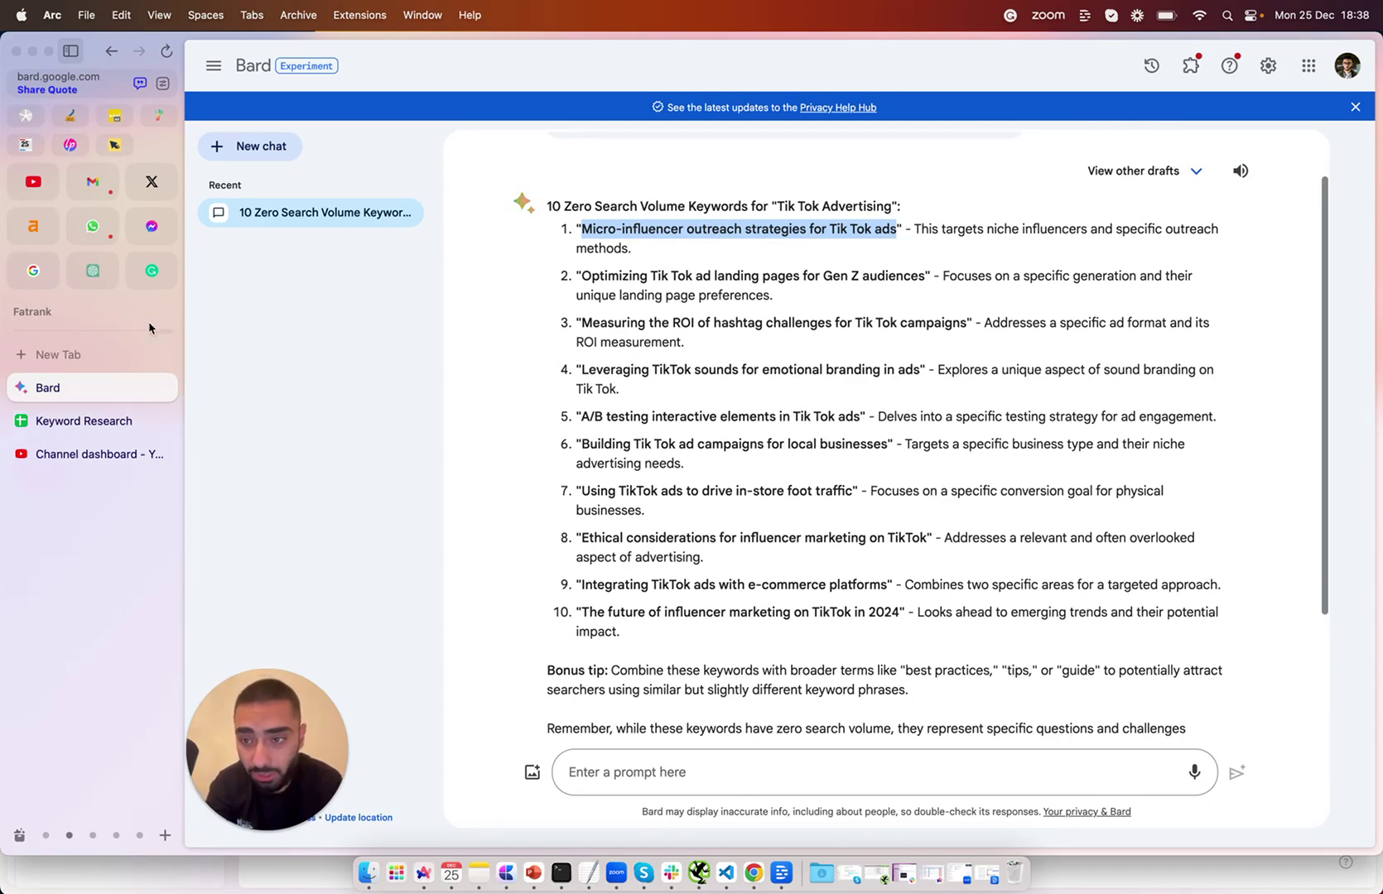
Step: Search Google for 'Micro-influencer outreach strategies for Tik Tok ads' and skim the results
left_click(39, 282)
type("Micro-influencer outreach strategies for Tik Tok ads")
key("Return")
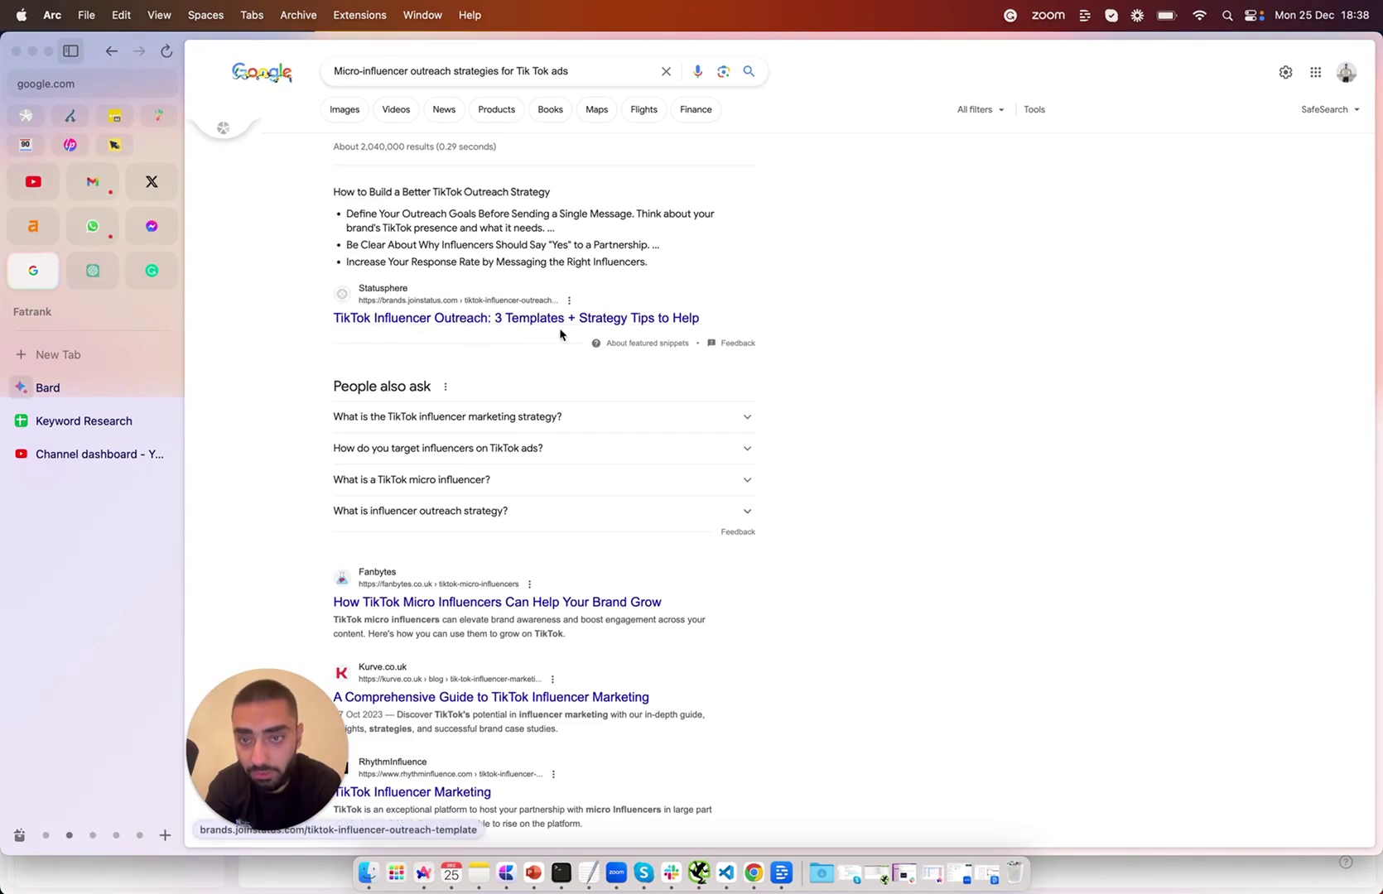
scroll(621, 596, "down", 2)
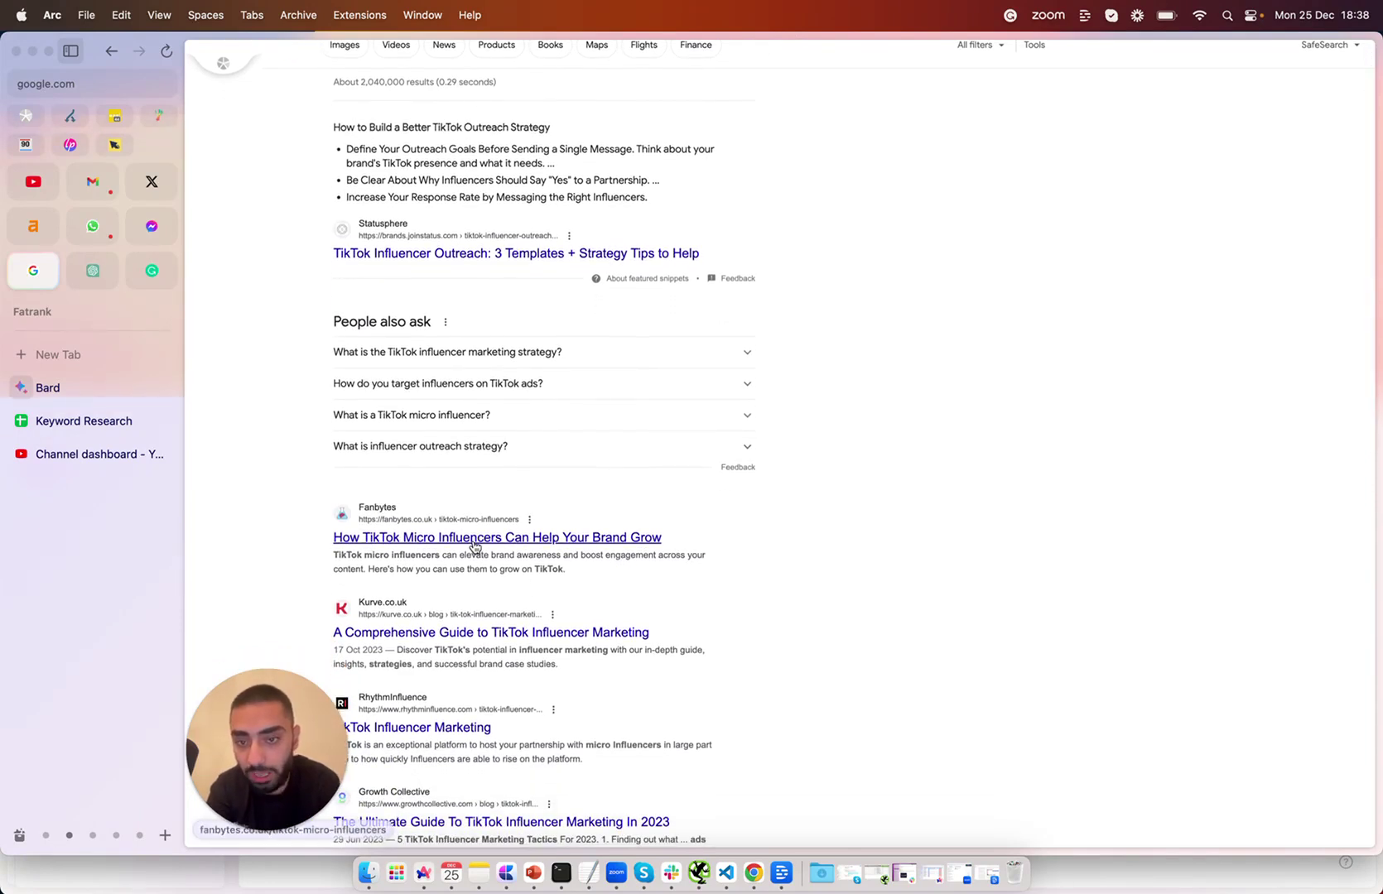
left_click_drag(709, 547, 362, 545)
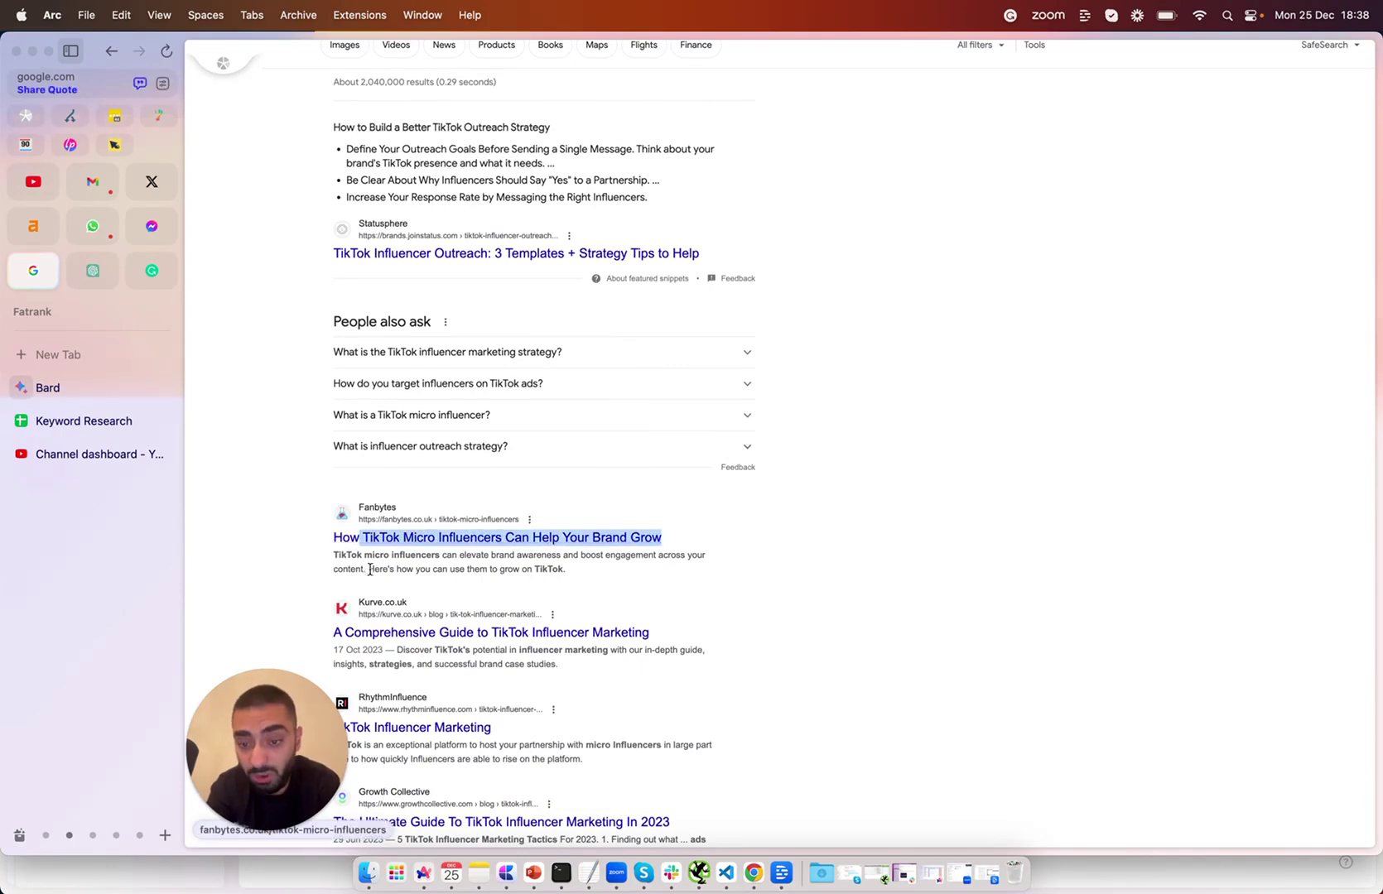
scroll(370, 563, "up", 2)
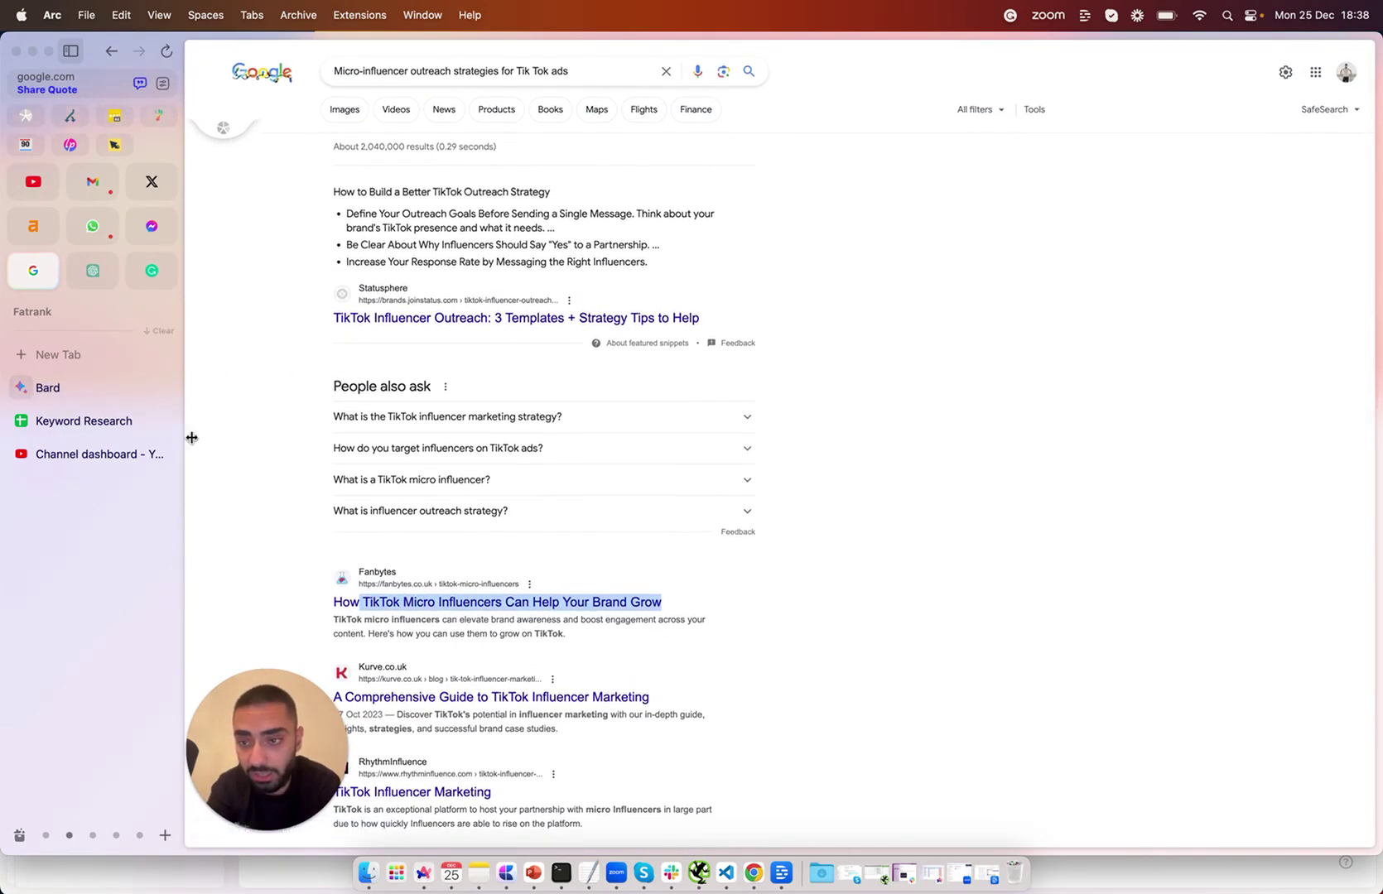
scroll(341, 598, "down", 3)
scroll(341, 598, "up", 3)
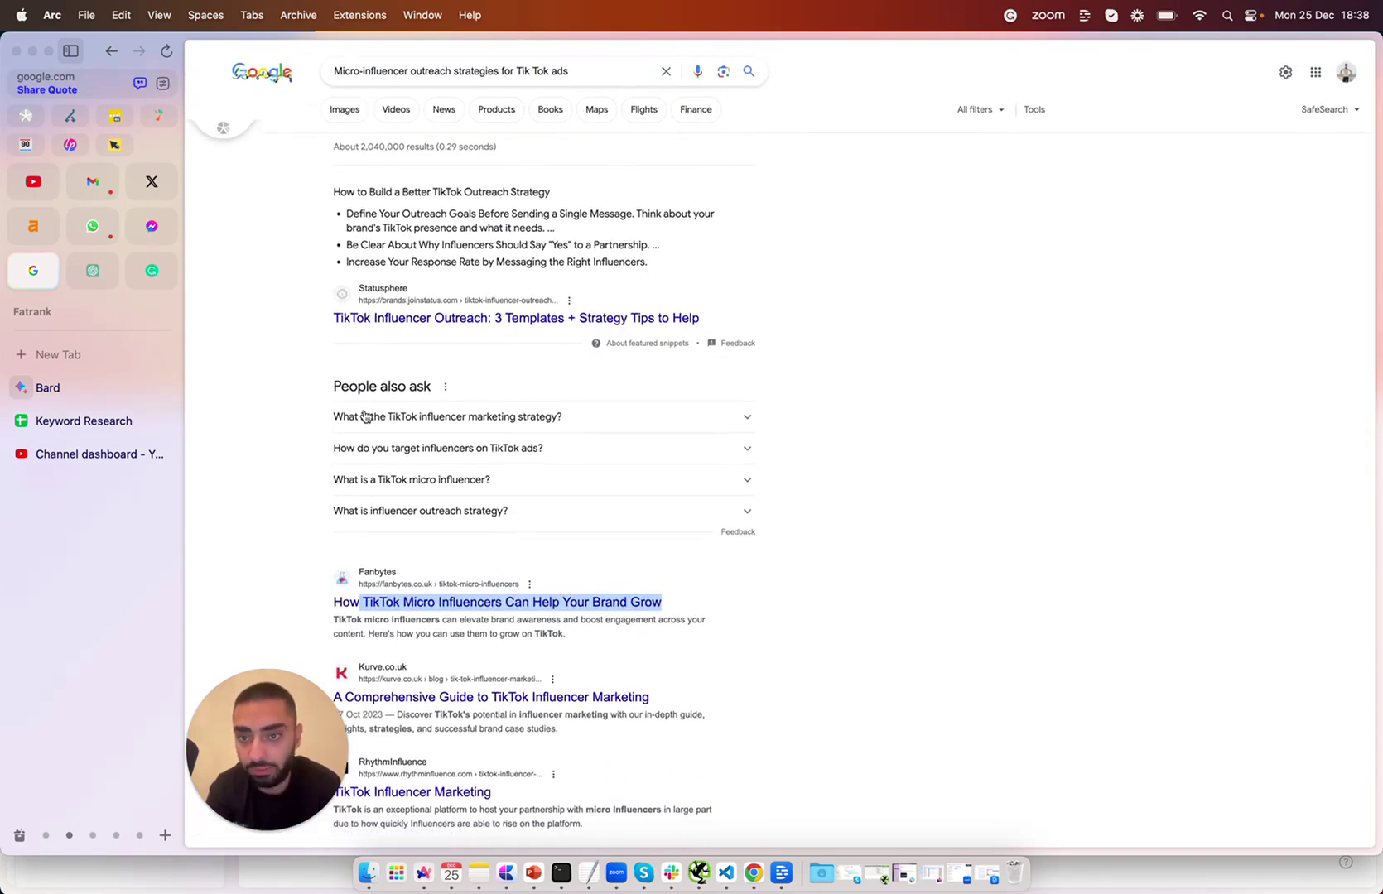
Step: Check the copied keyword 'micro-influencer outreach strategies for tik tok ads' in Ahrefs Keywords Explorer, showing 0–10 volume
left_click(69, 392)
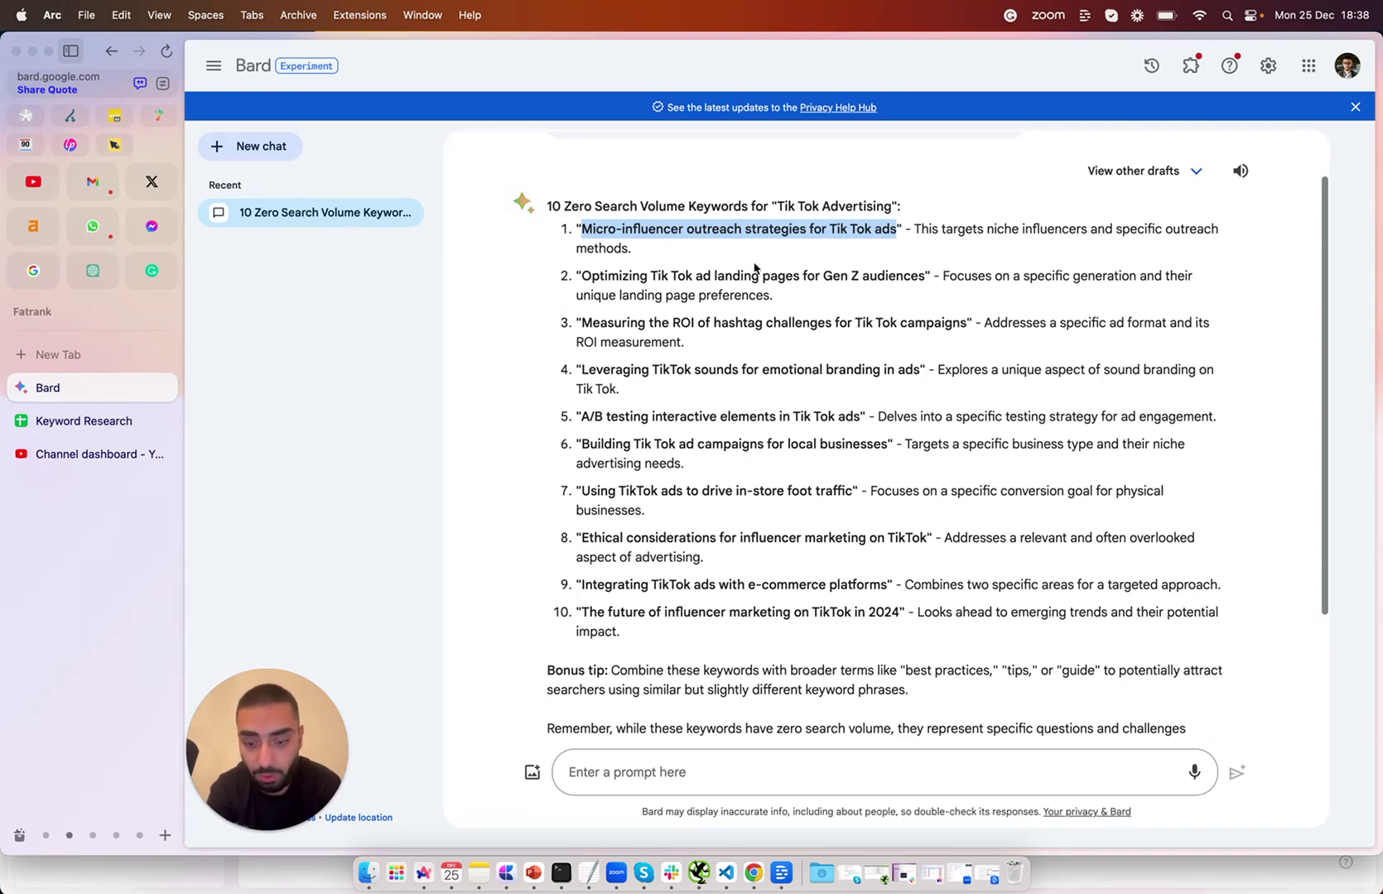
key("super+c")
left_click(42, 226)
left_click(454, 89)
key("super+v")
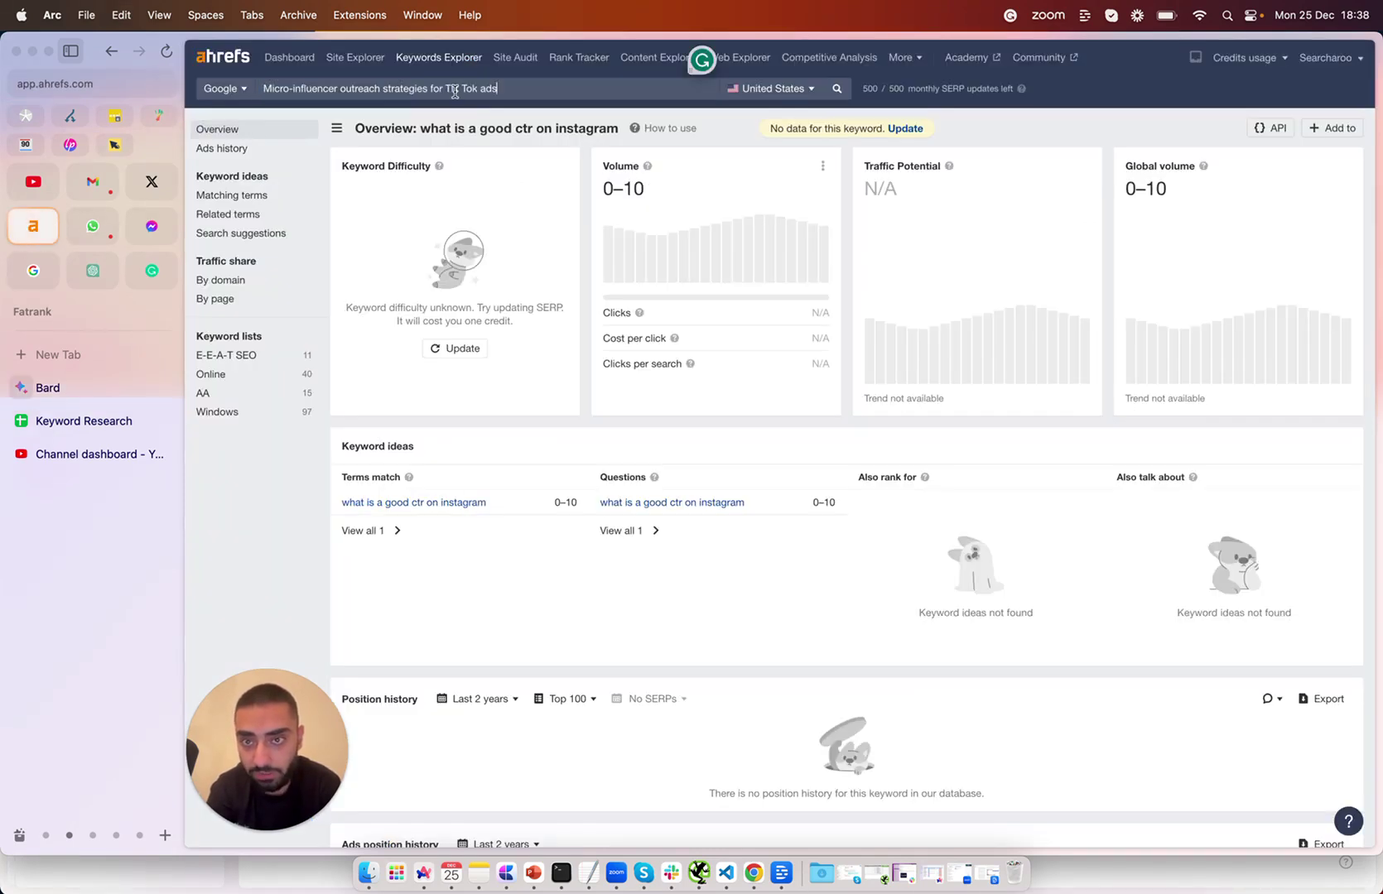
key("Return")
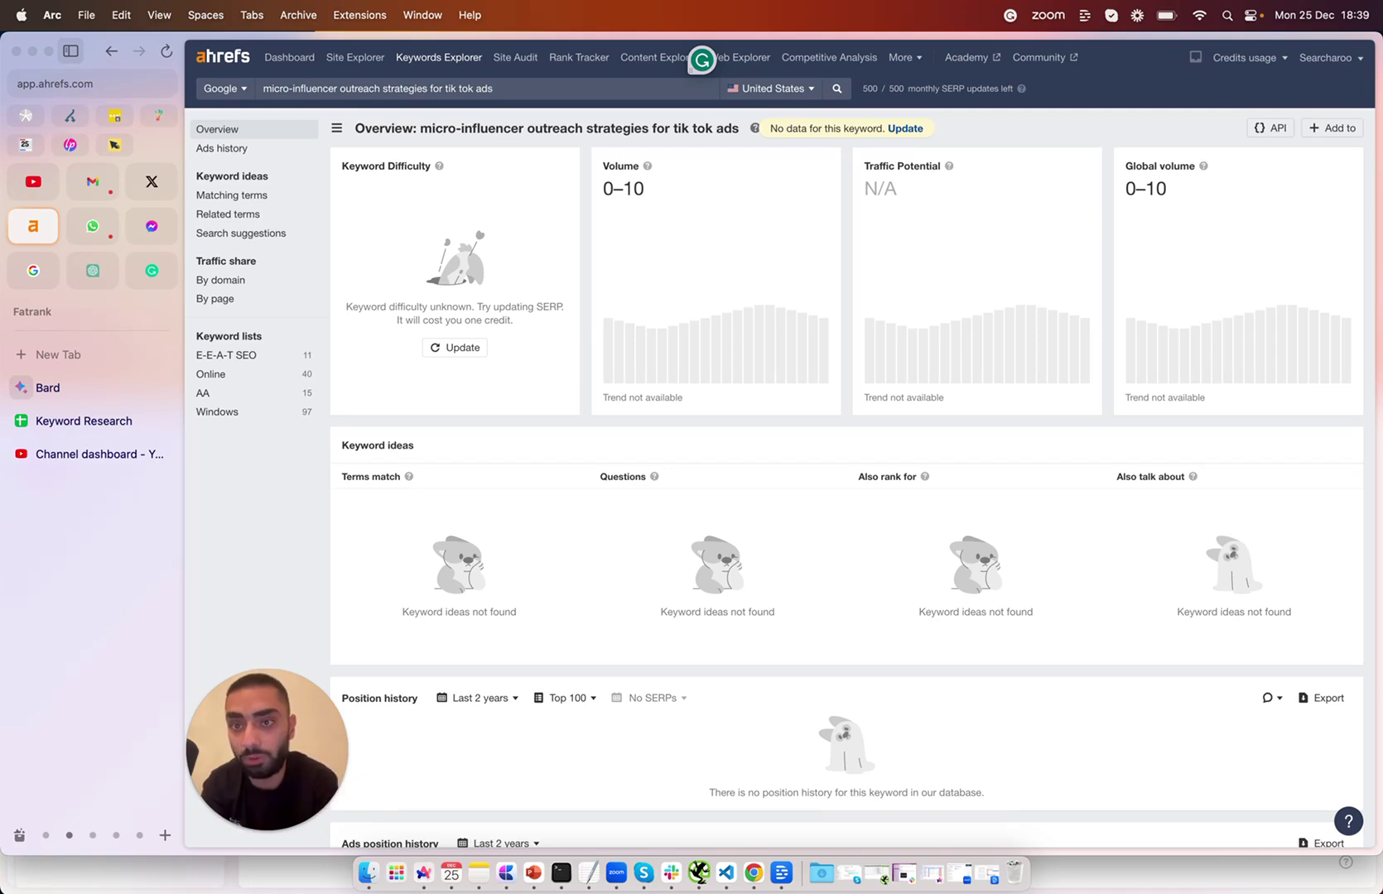
left_click(63, 394)
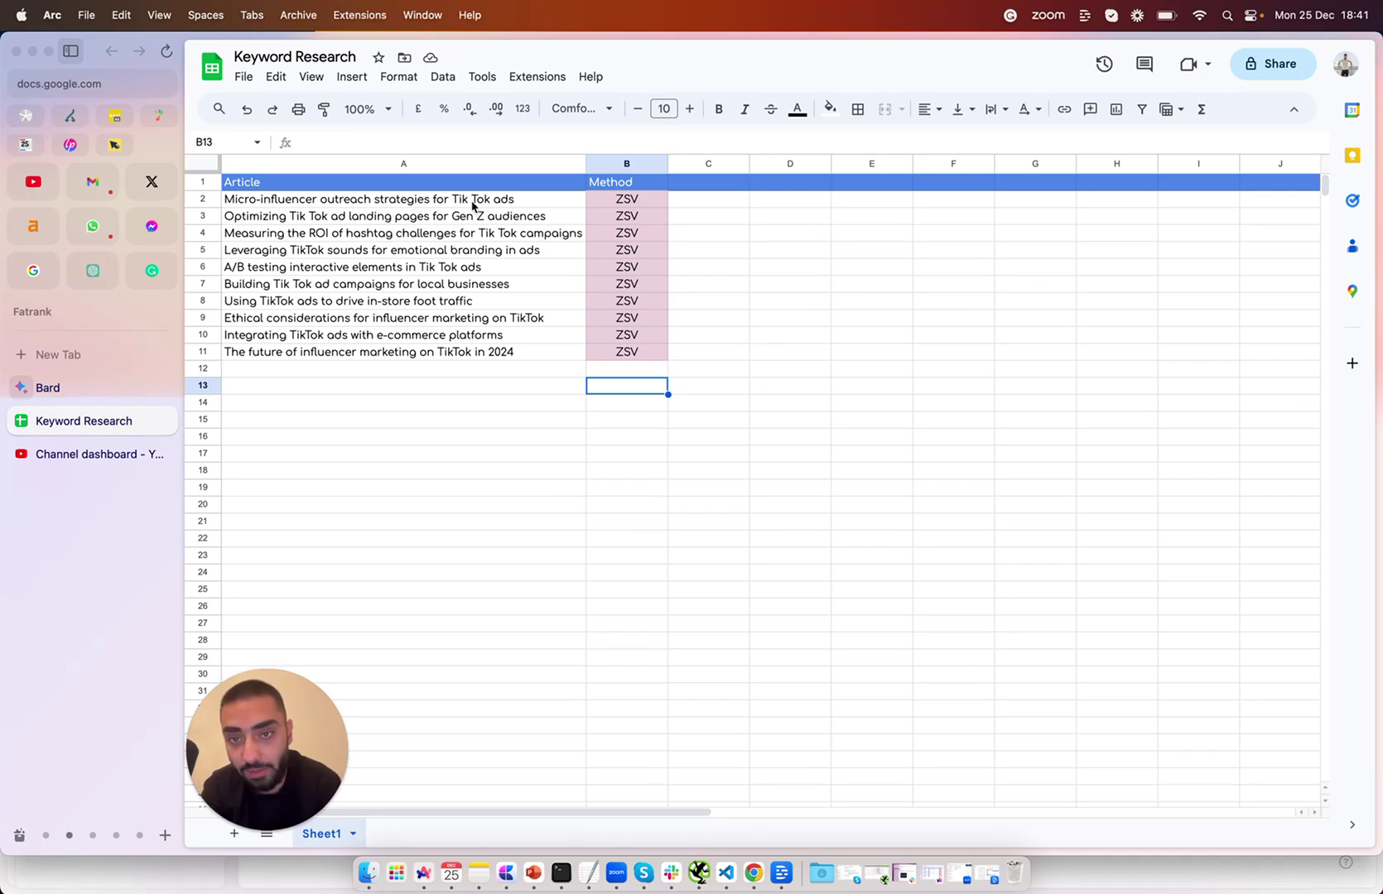
Step: Select the ten article titles in column A and the Method column B1:B13 in the Keyword Research sheet
left_click_drag(474, 201, 463, 387)
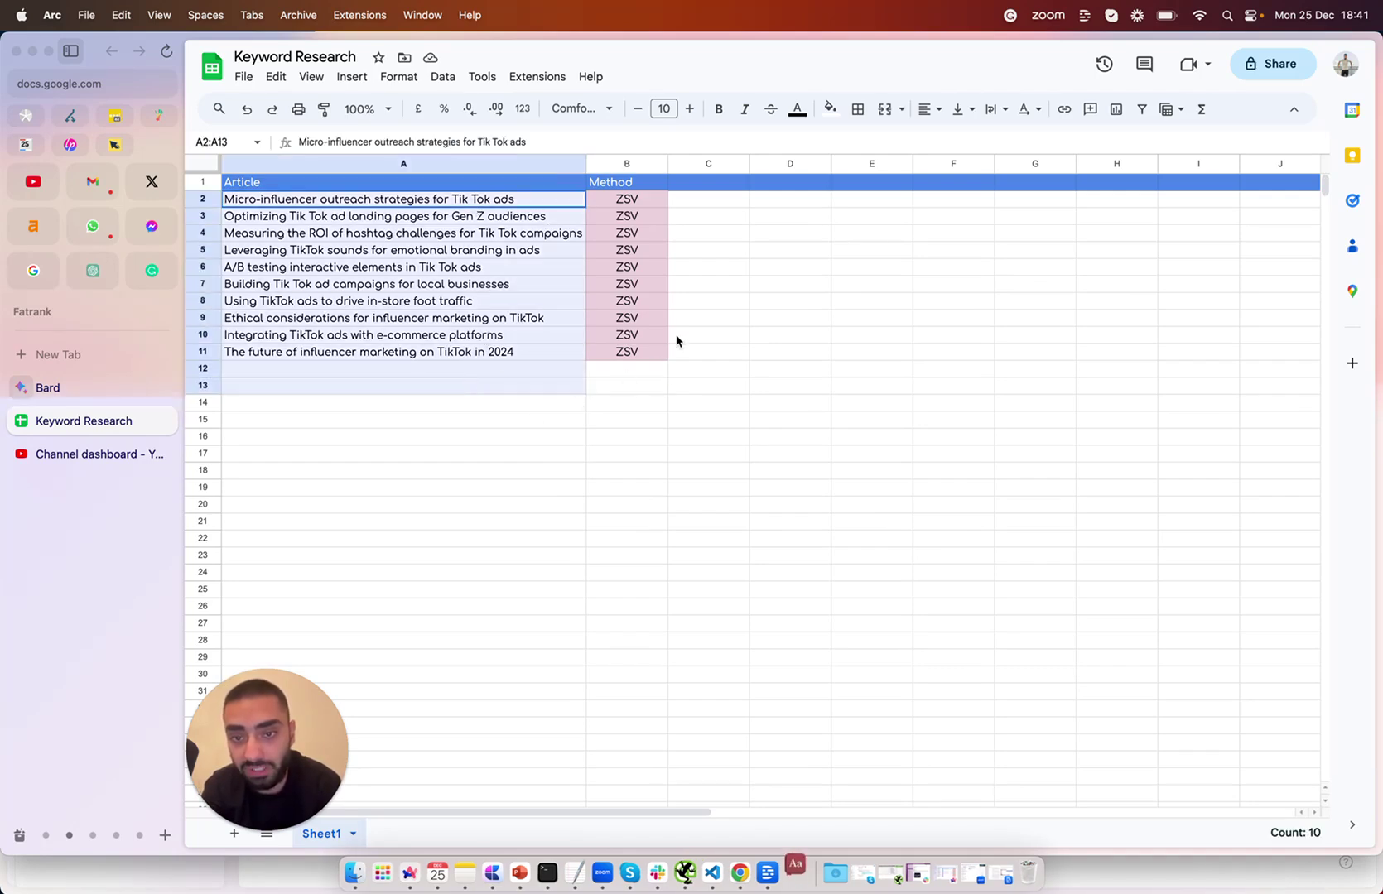
left_click(627, 233)
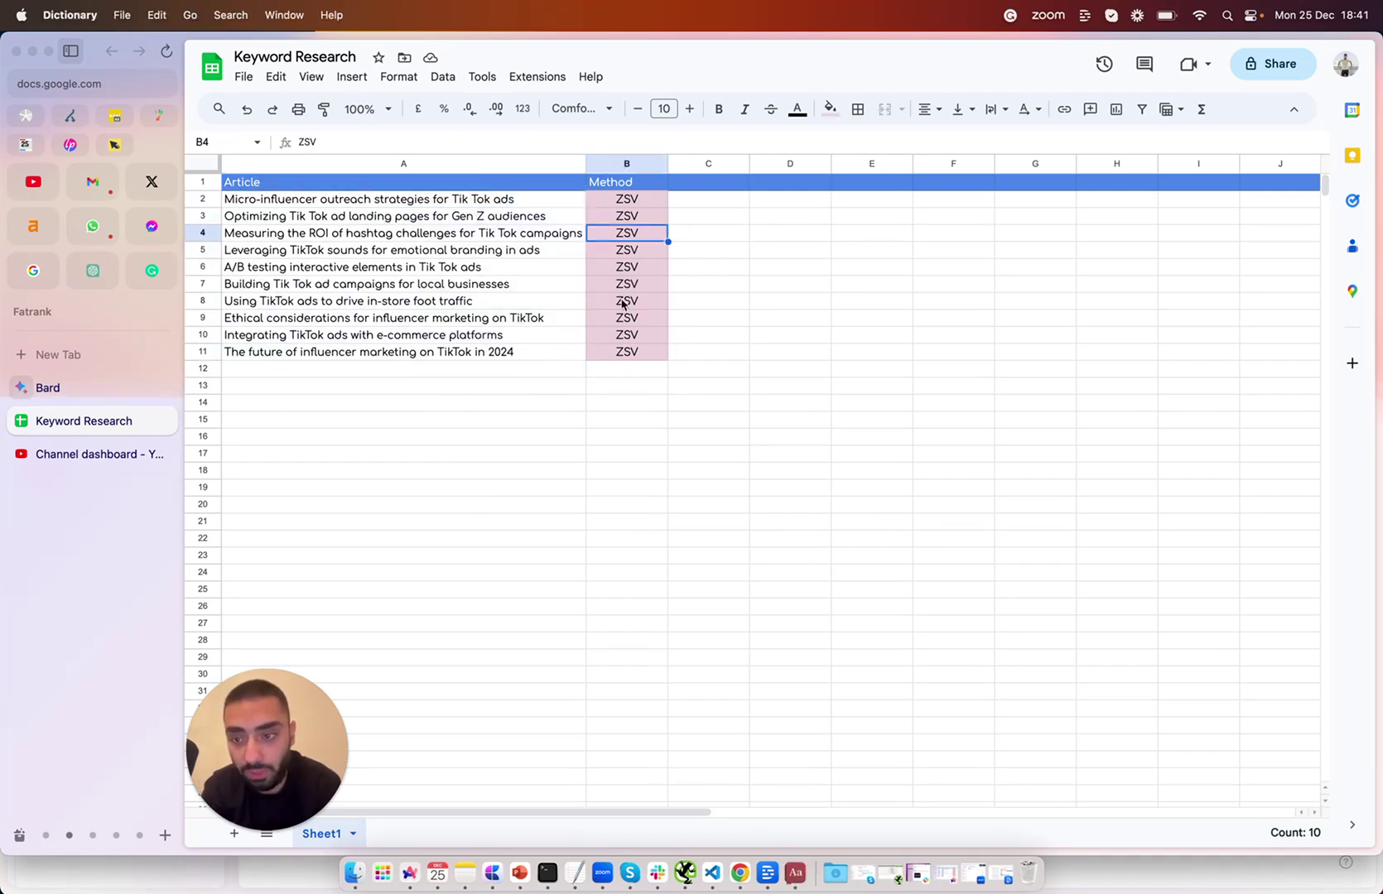
left_click(324, 365)
left_click_drag(639, 184, 618, 358)
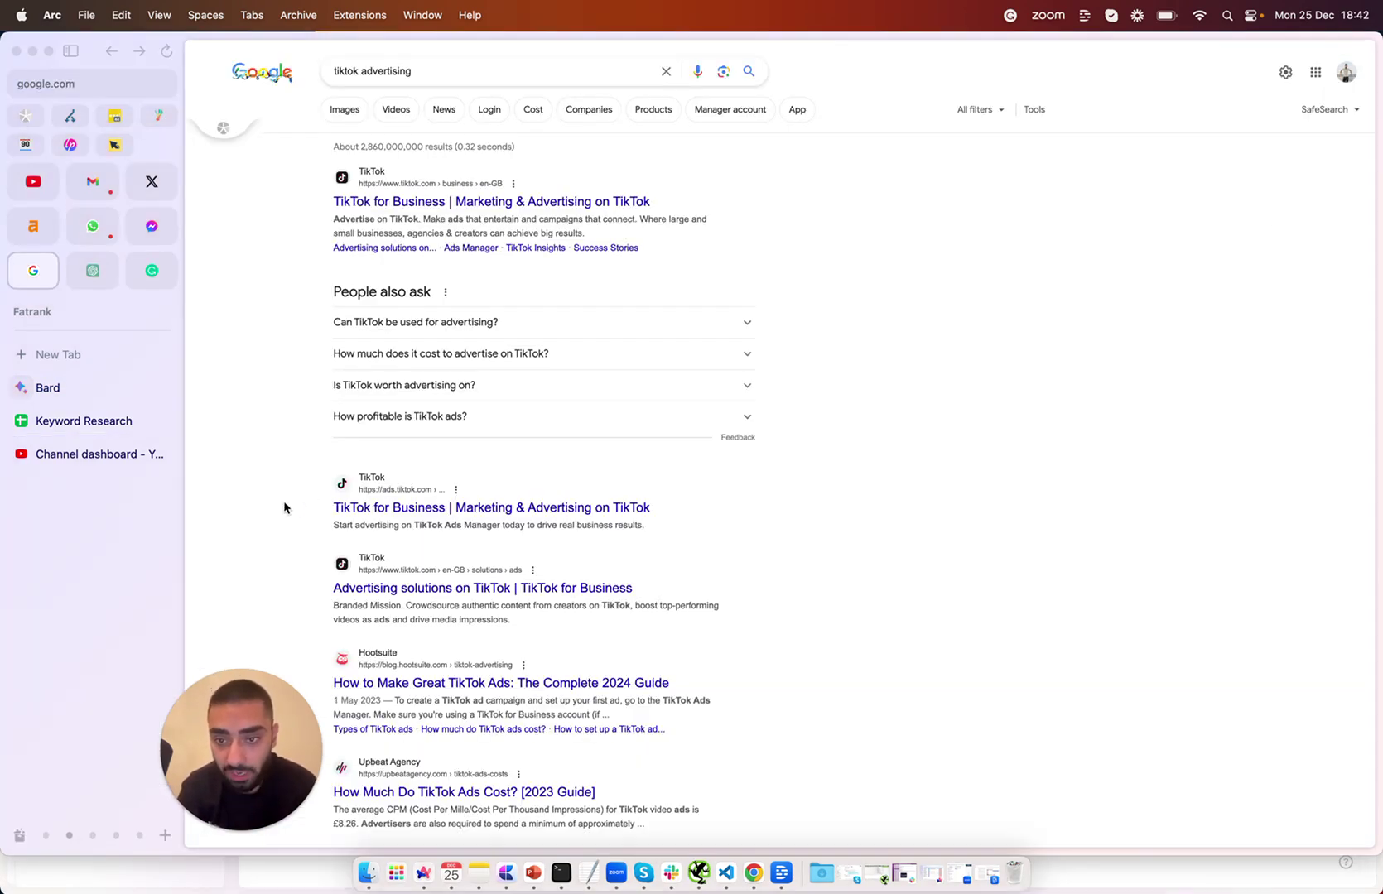
Step: Scroll down to the Related searches for tiktok advertising in Google and select them
scroll(284, 508, "down", 10)
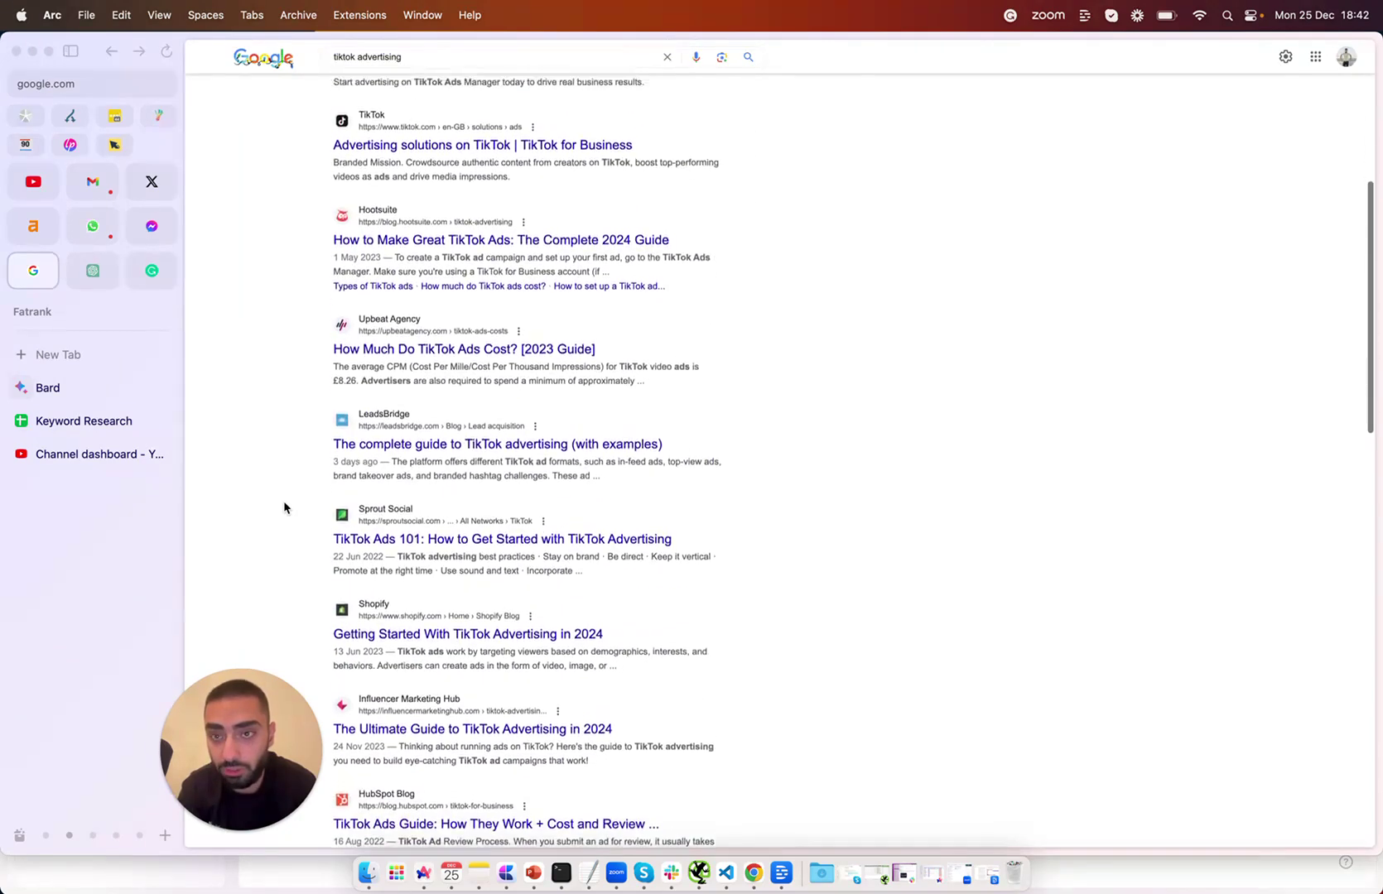
scroll(284, 508, "up", 4)
left_click_drag(411, 55, 361, 58)
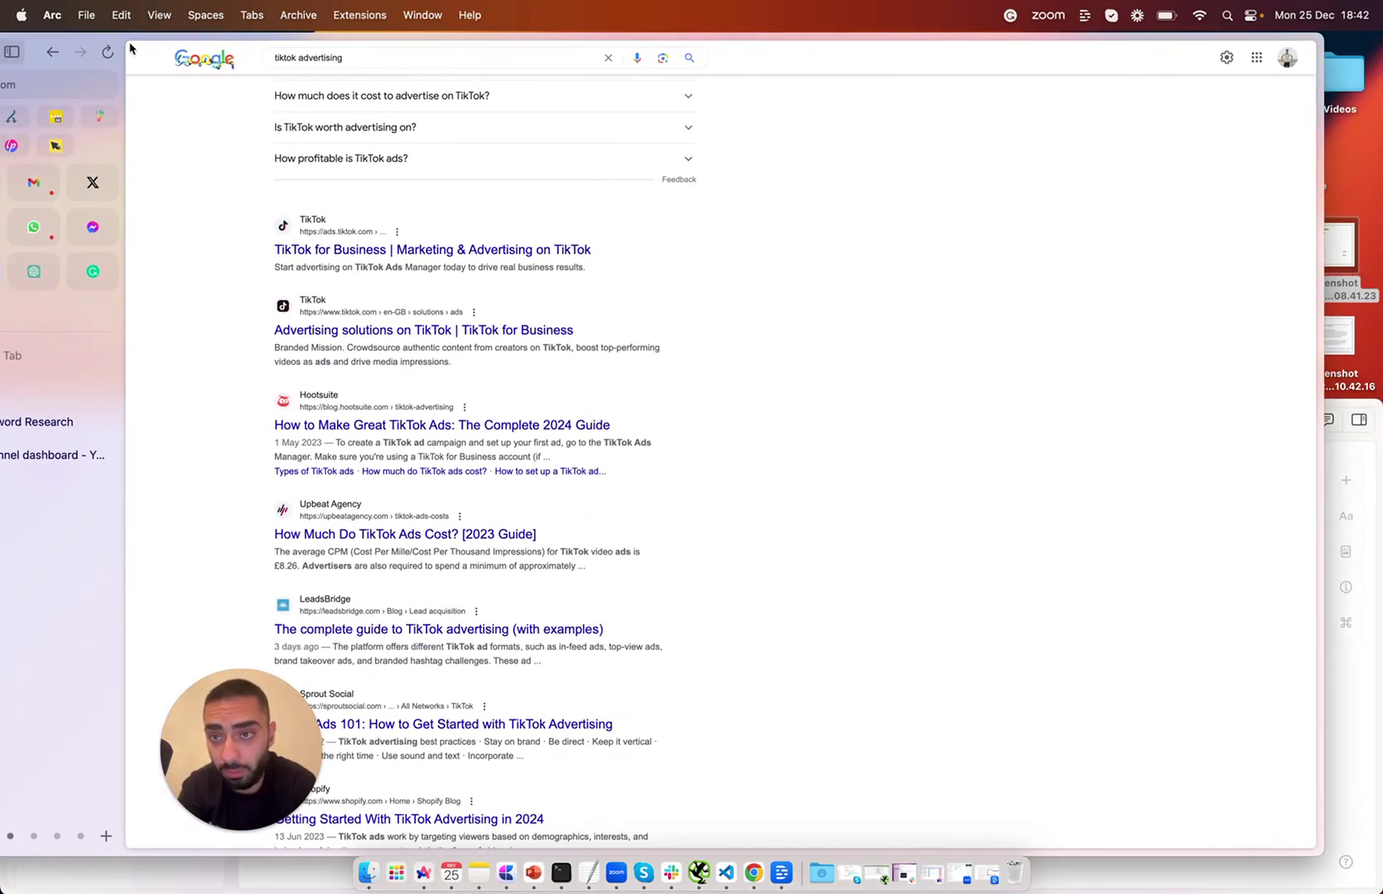
left_click_drag(94, 37, 151, 38)
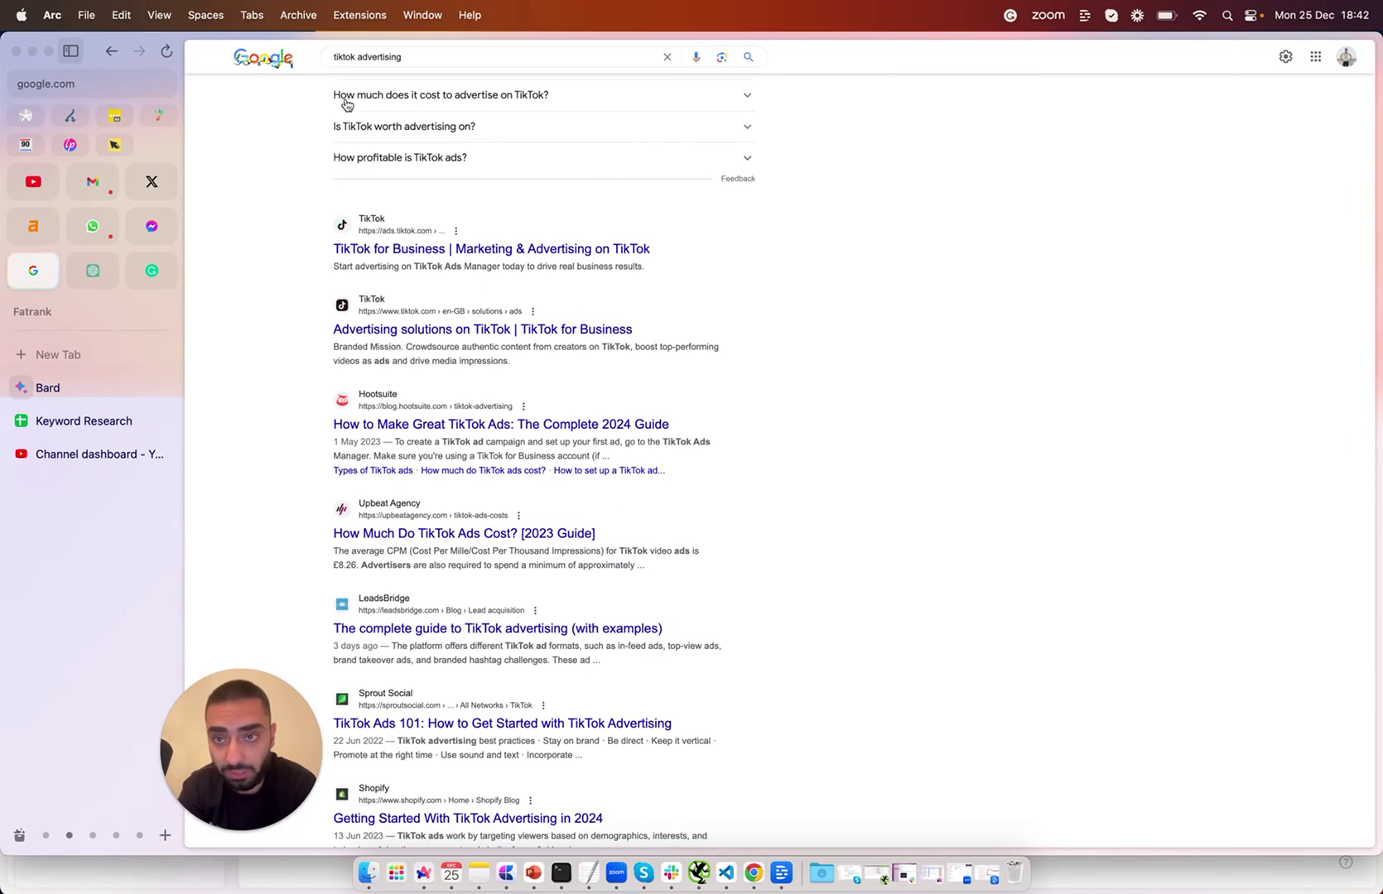
scroll(302, 472, "down", 10)
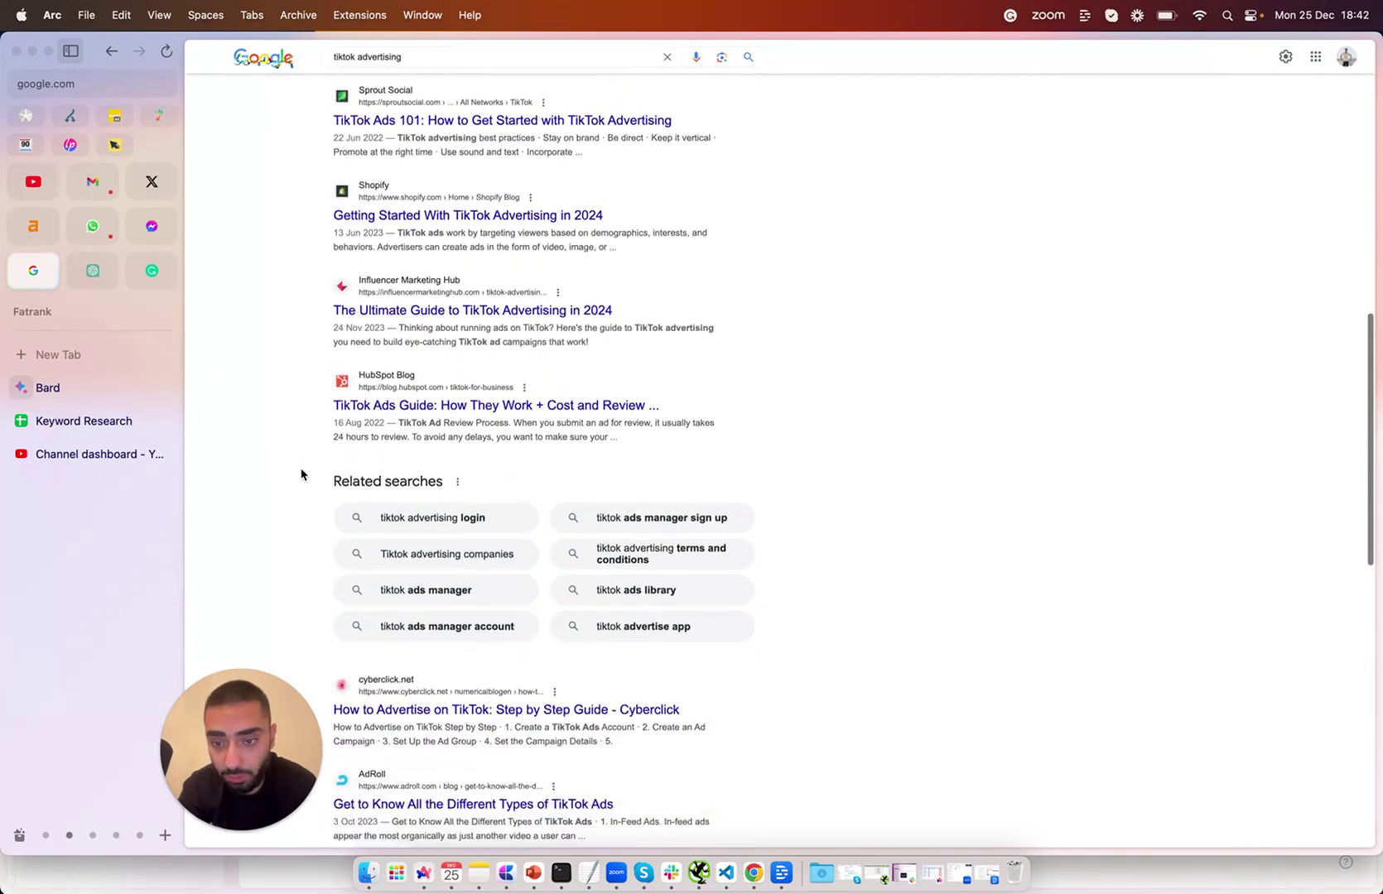
scroll(301, 473, "down", 1)
left_click_drag(329, 429, 704, 578)
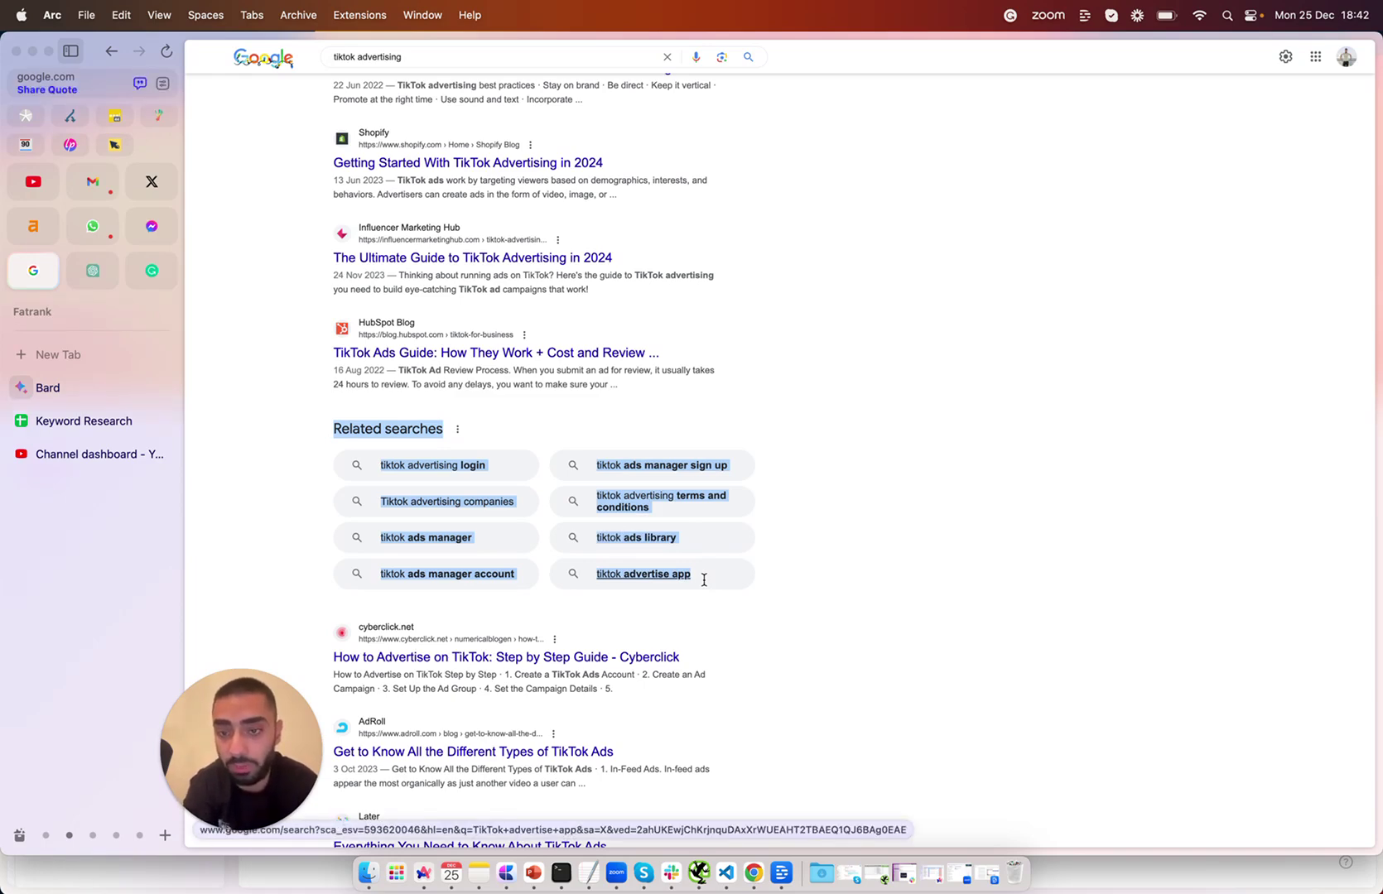
key("ctrl+Tab")
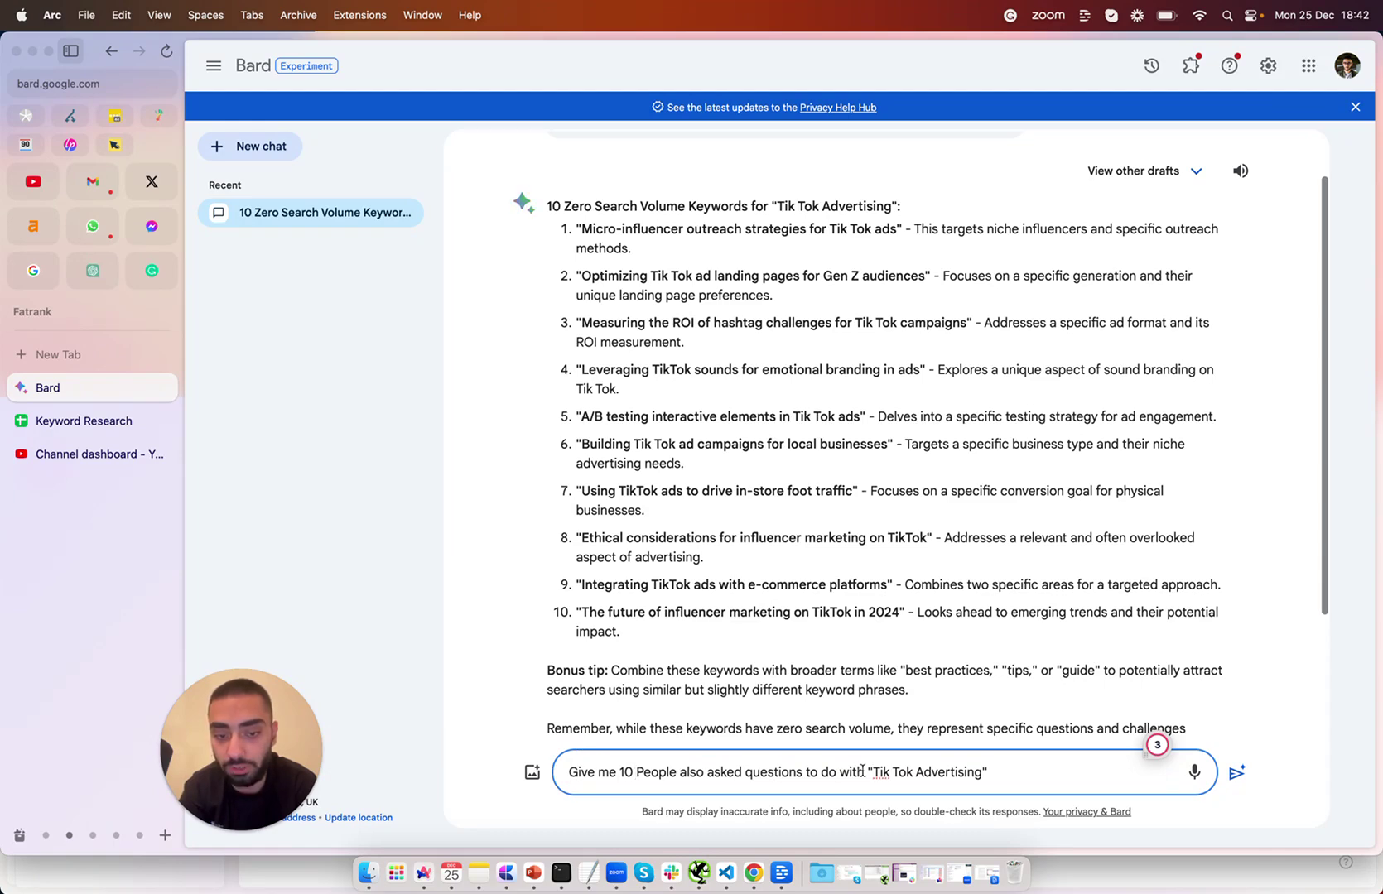
Step: Send the People also asked prompt to Bard and copy its list of ten questions
left_click(993, 773)
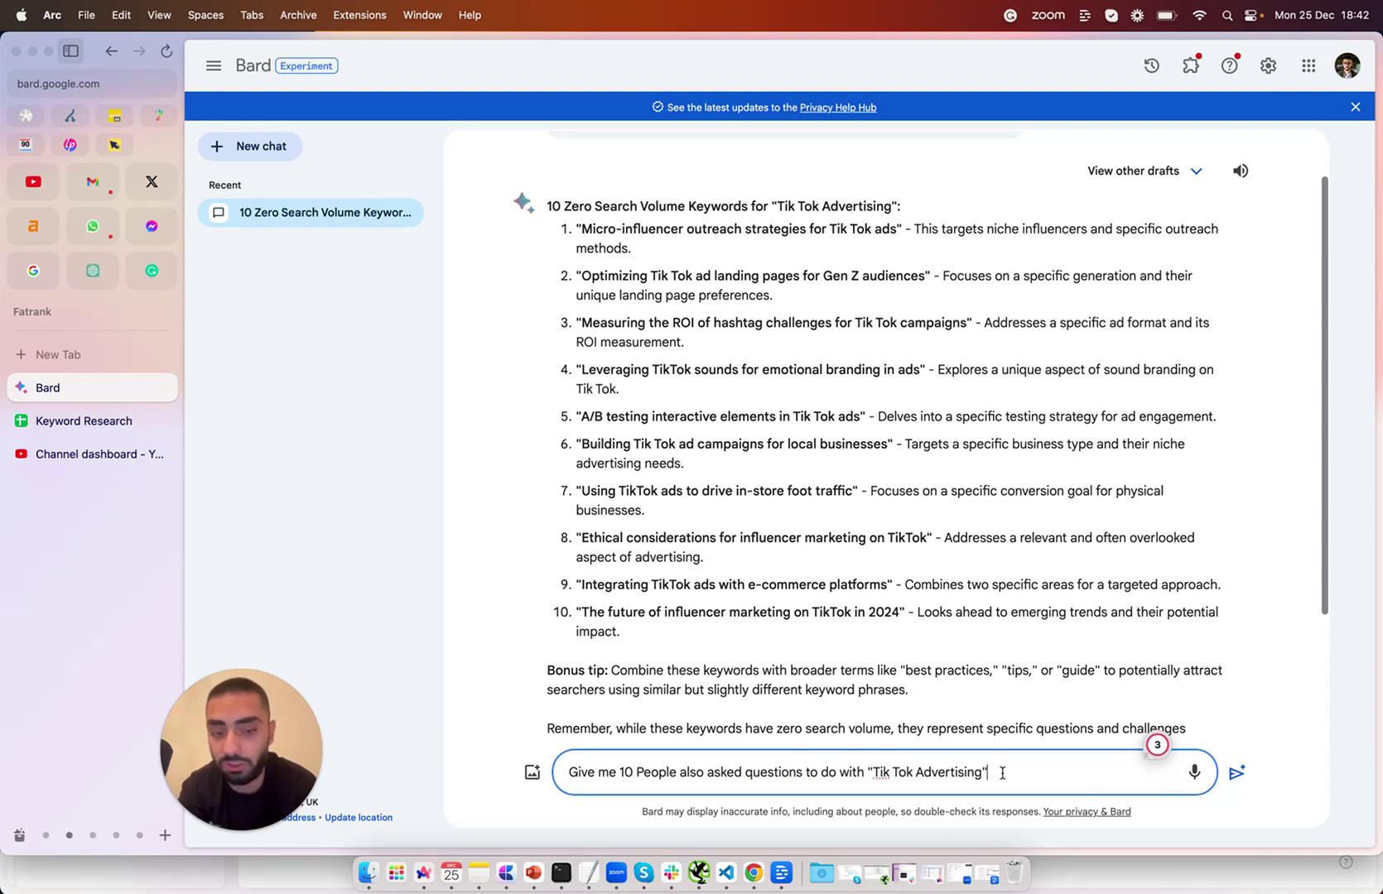
key("Return")
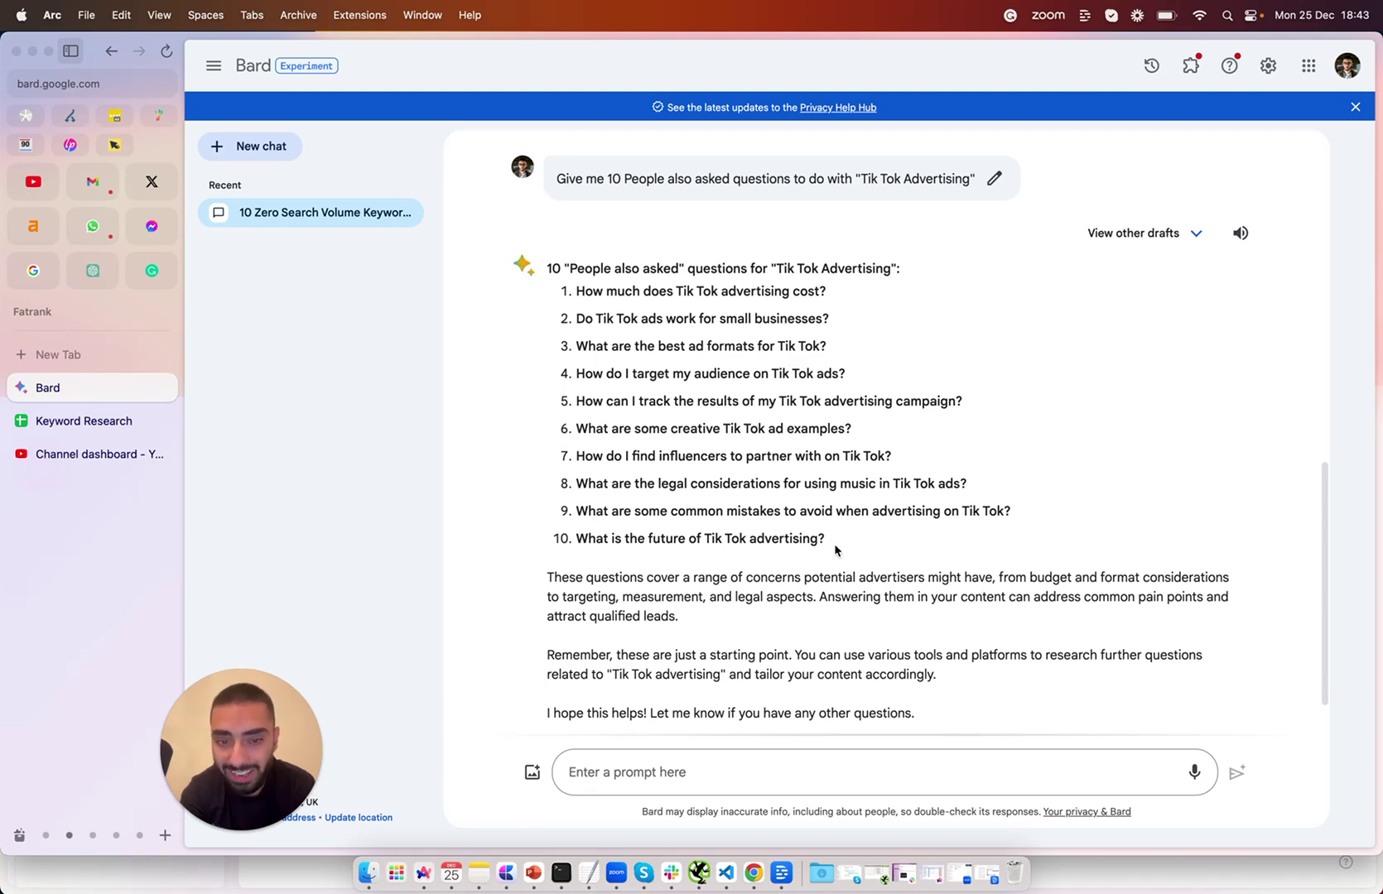
left_click_drag(828, 542, 578, 295)
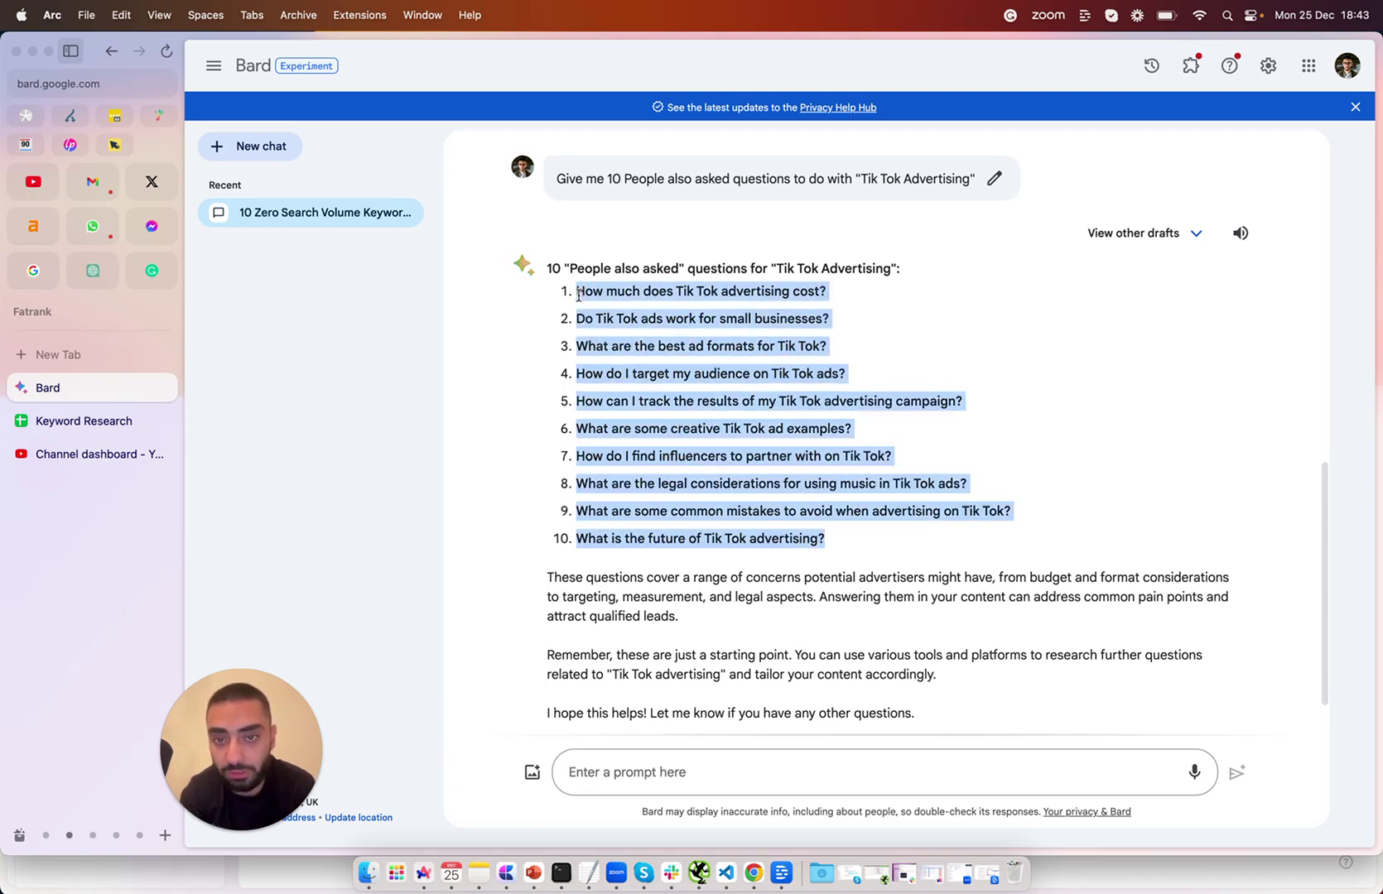
key("super+c")
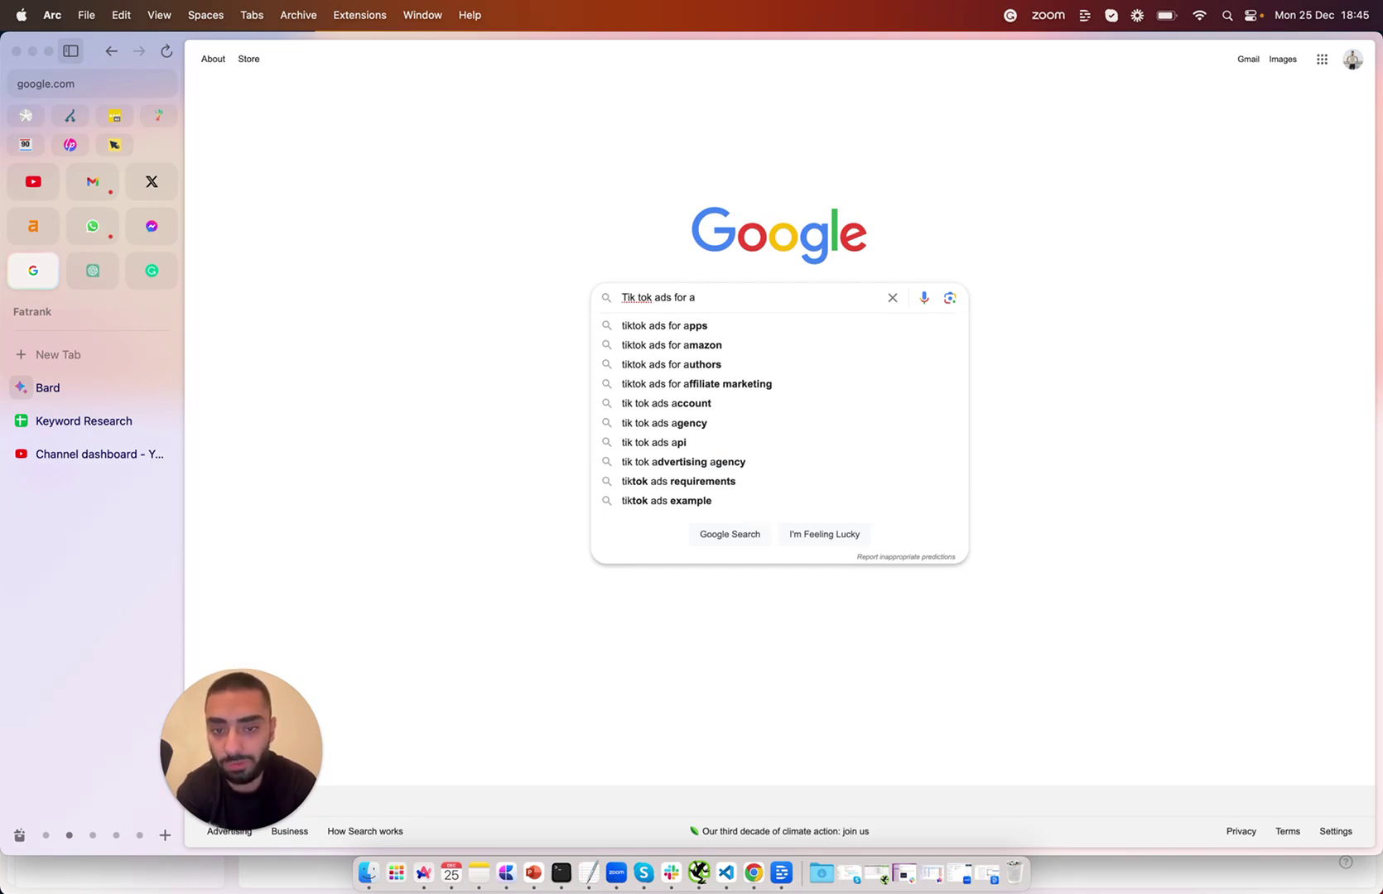
Step: Try 'Tik tok ads for b' and 'Tik tok ads for d' in Google to gather autocomplete ideas
key("BackSpace")
type("b")
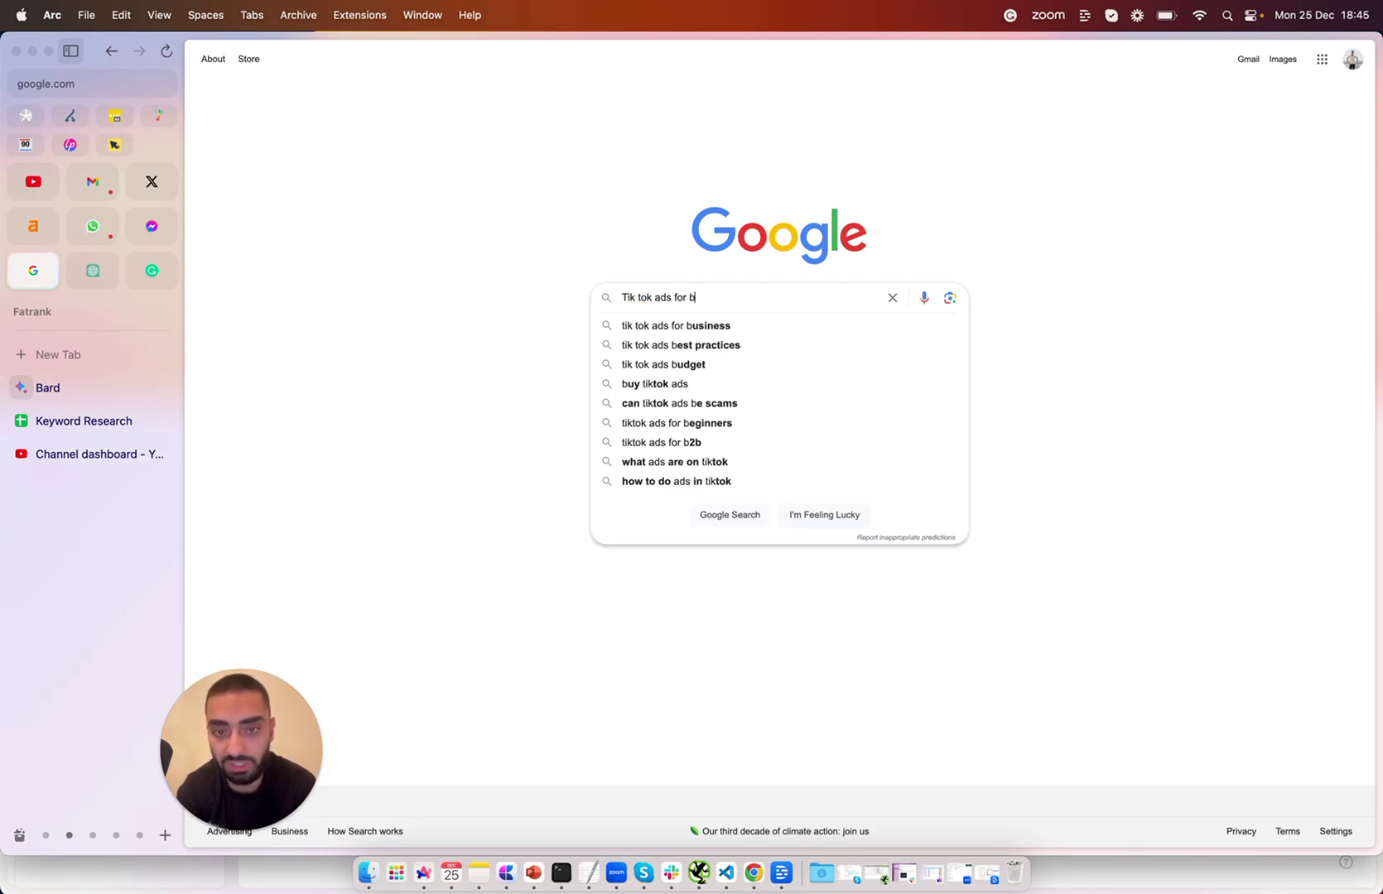
key("BackSpace")
type("d")
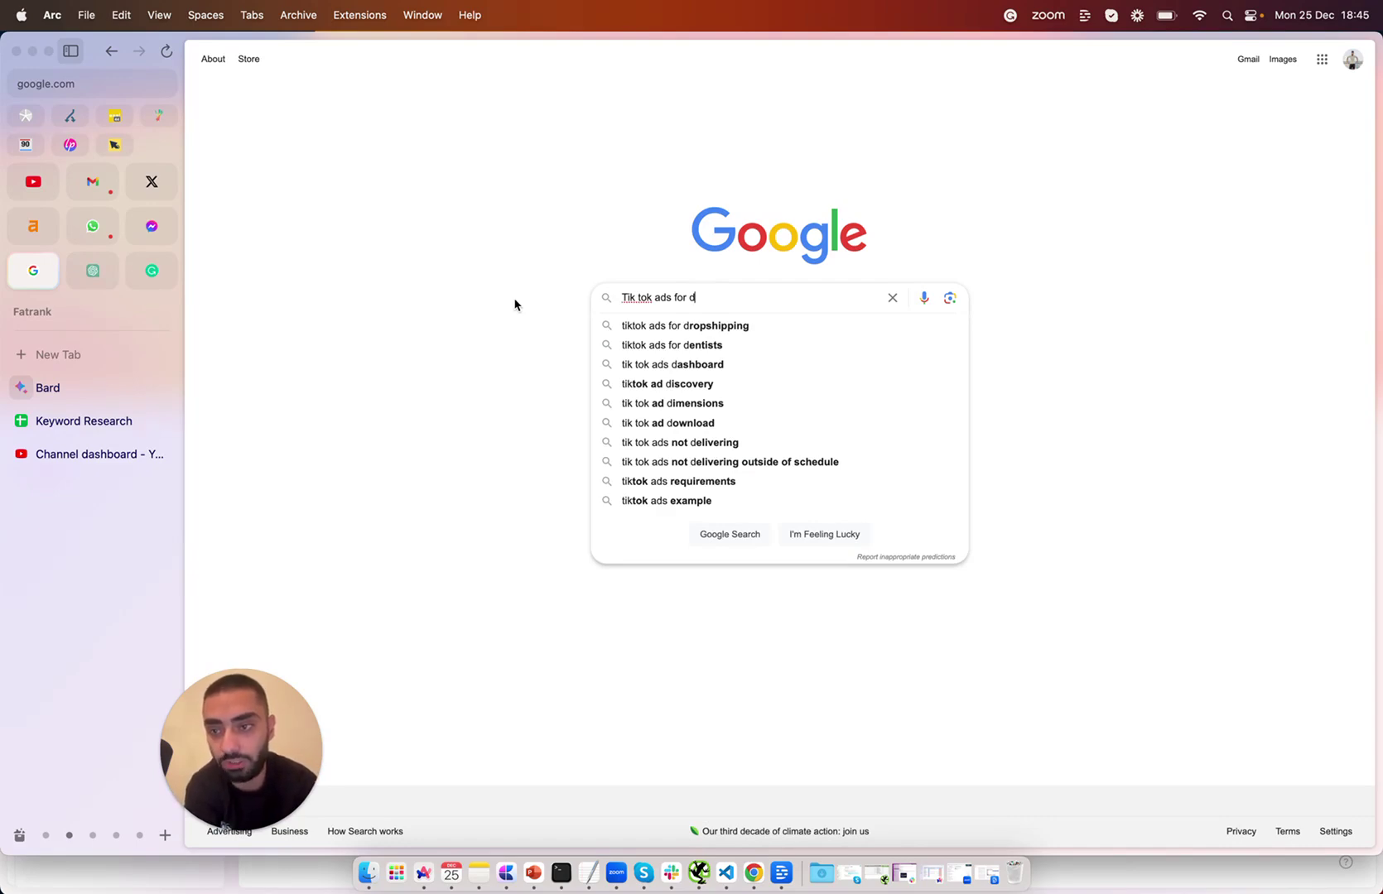
left_click(39, 386)
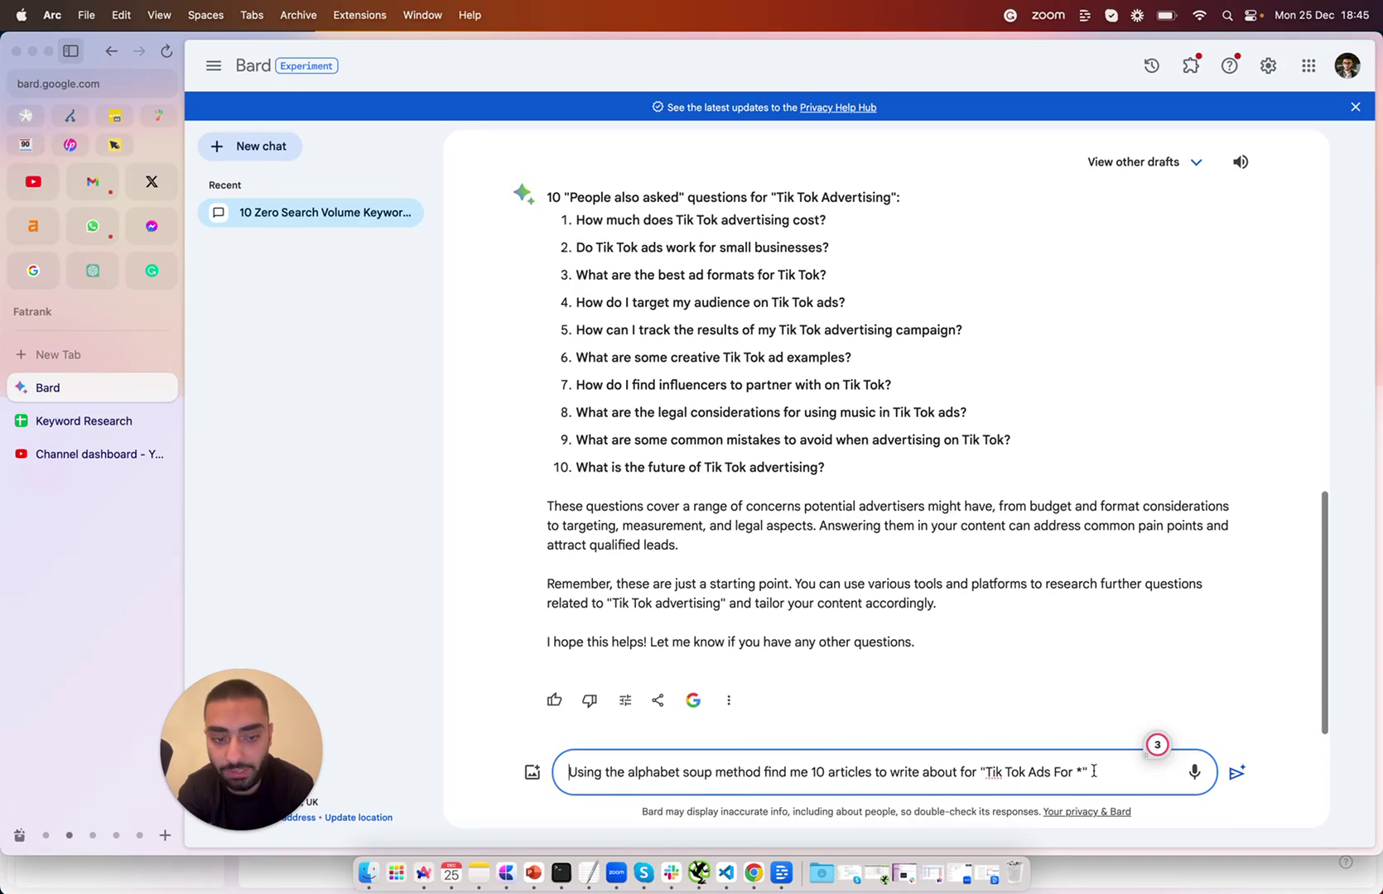
Step: Close the quote and submit the alphabet soup prompt for 'Tik Tok Ads For *'
type("\"")
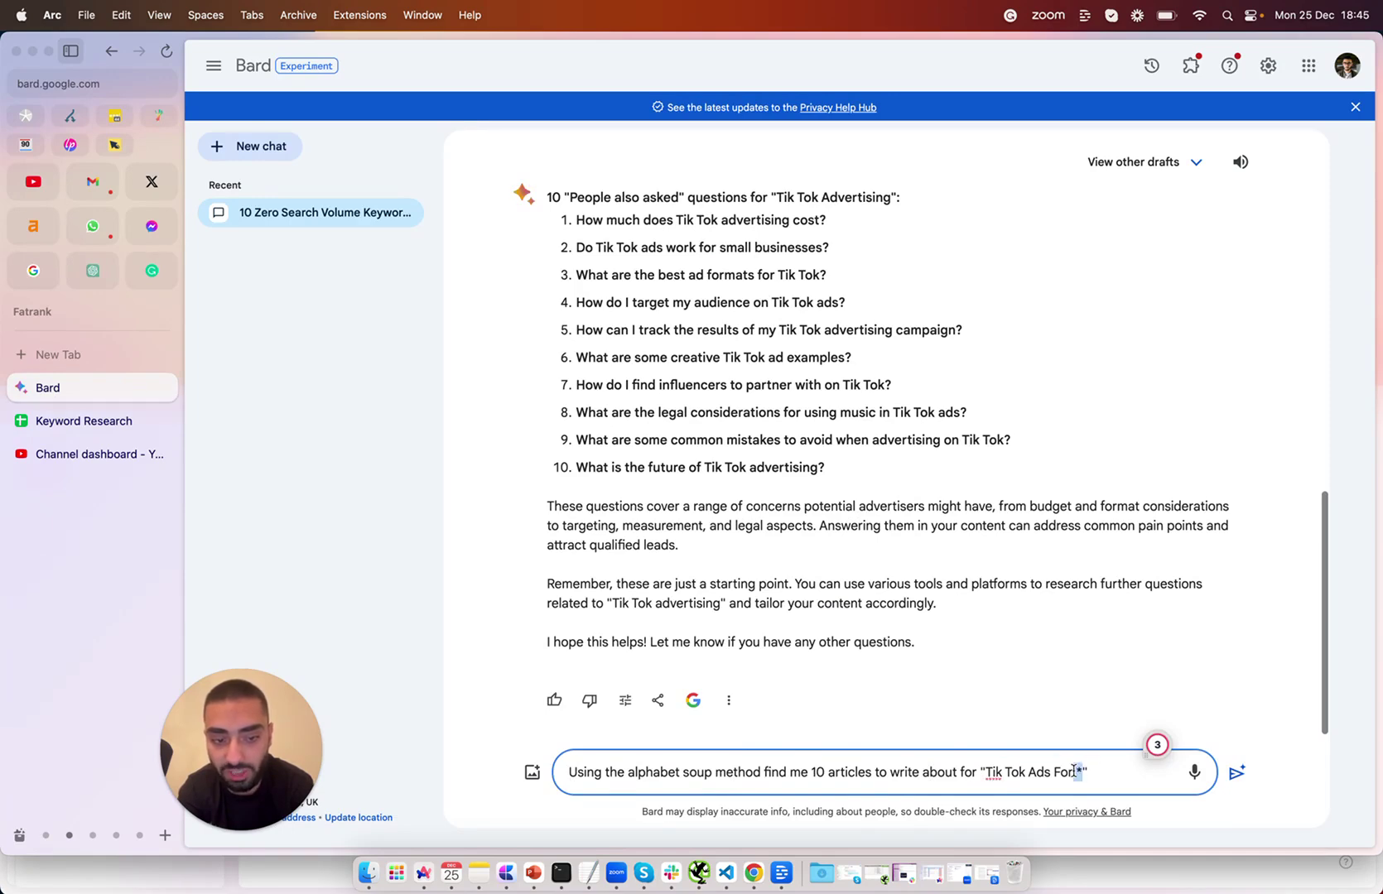
left_click(1237, 773)
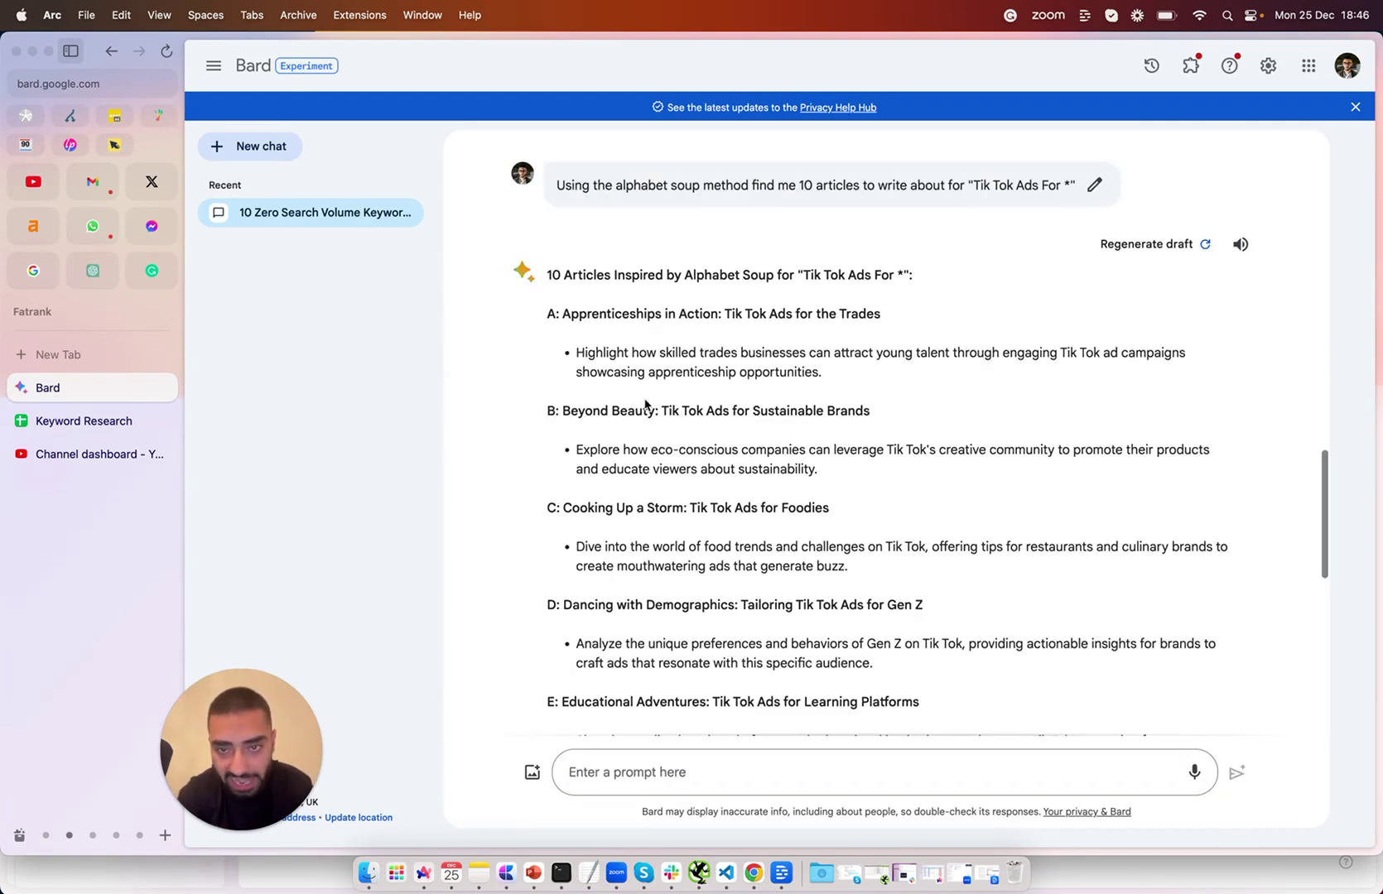
scroll(645, 404, "down", 2)
scroll(645, 404, "down", 1)
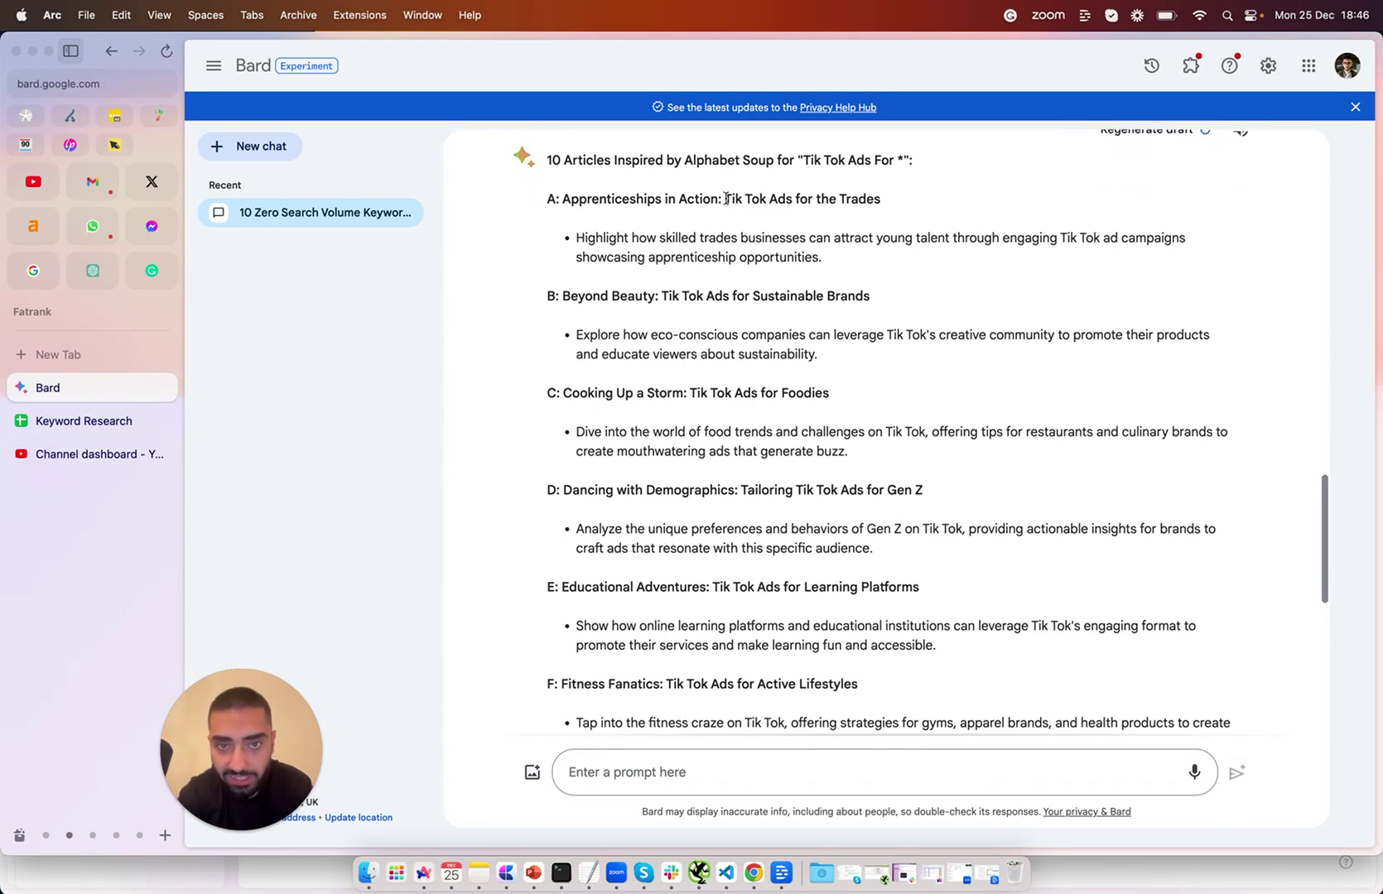
Step: Select the 'Tik Tok Ads for…' title in each heading A–J, e.g. Sustainable Brands, Foodies, Gen Z
left_click_drag(661, 296, 871, 296)
left_click_drag(689, 393, 833, 393)
left_click_drag(754, 489, 924, 491)
scroll(723, 618, "down", 2)
left_click_drag(710, 509, 923, 510)
left_click_drag(726, 606, 862, 606)
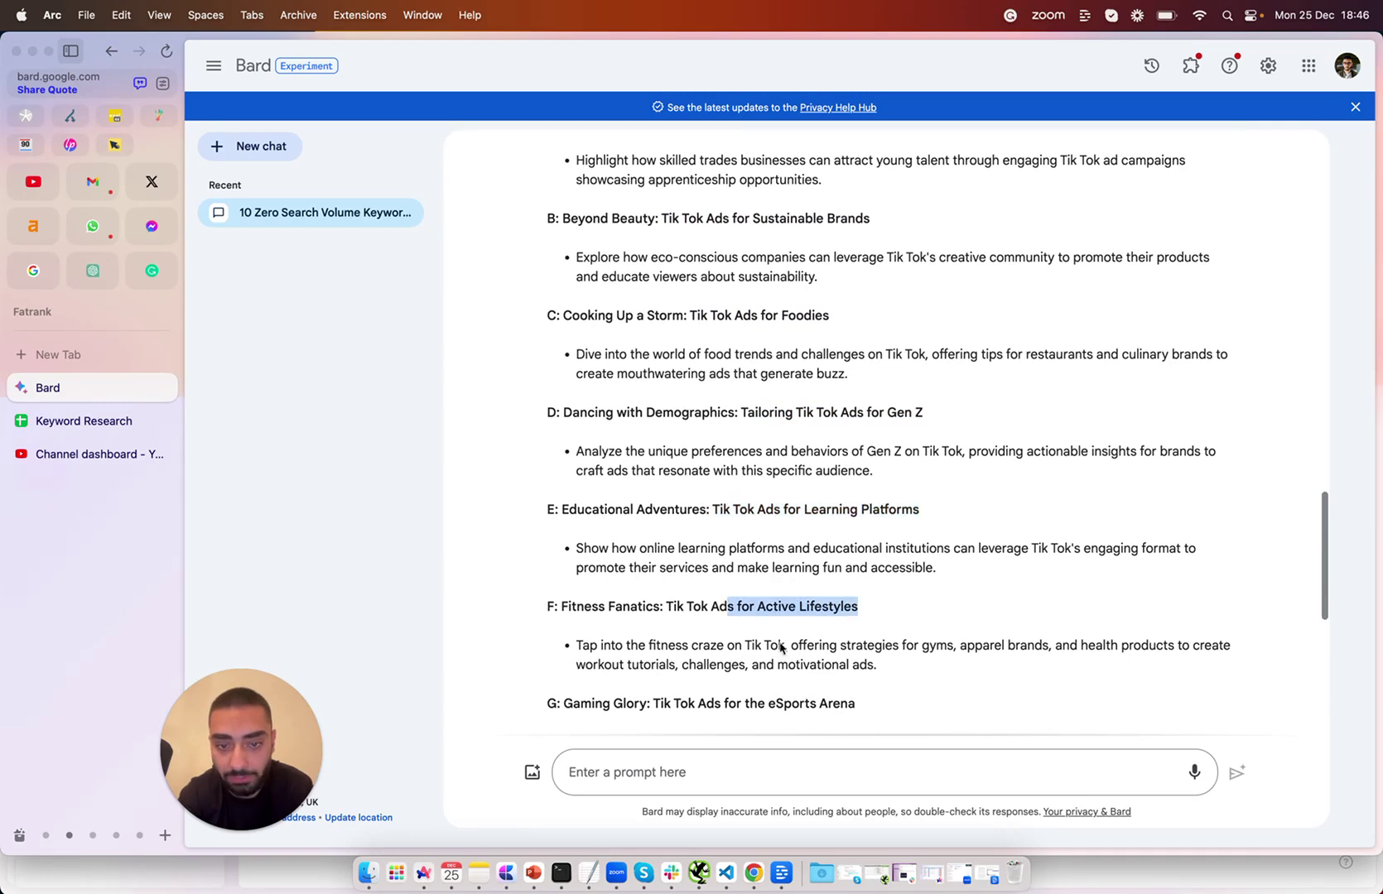
scroll(723, 694, "down", 1)
left_click_drag(766, 666, 818, 666)
scroll(818, 666, "down", 7)
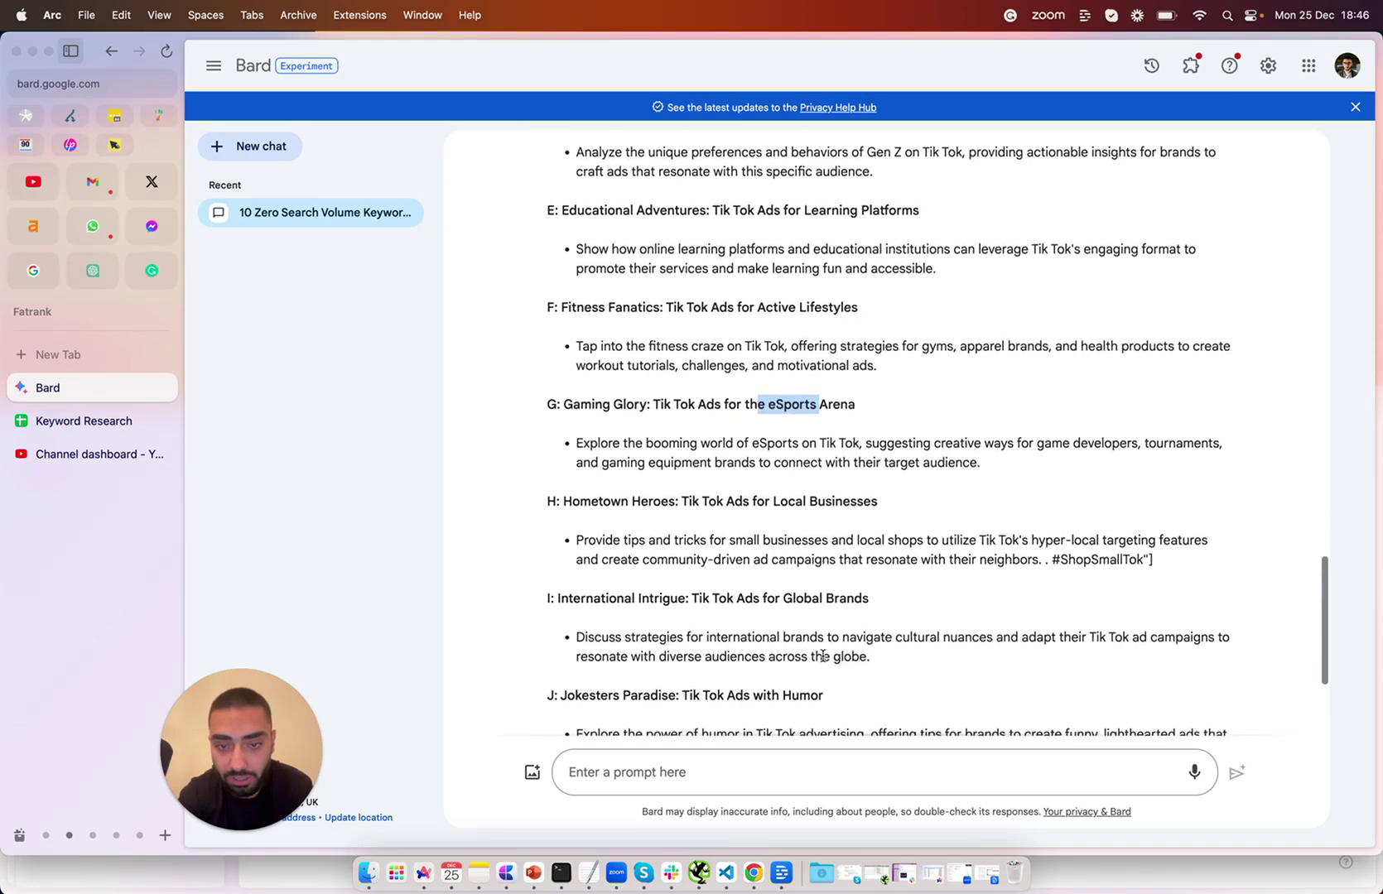
left_click_drag(780, 495, 849, 497)
left_click_drag(846, 591, 712, 591)
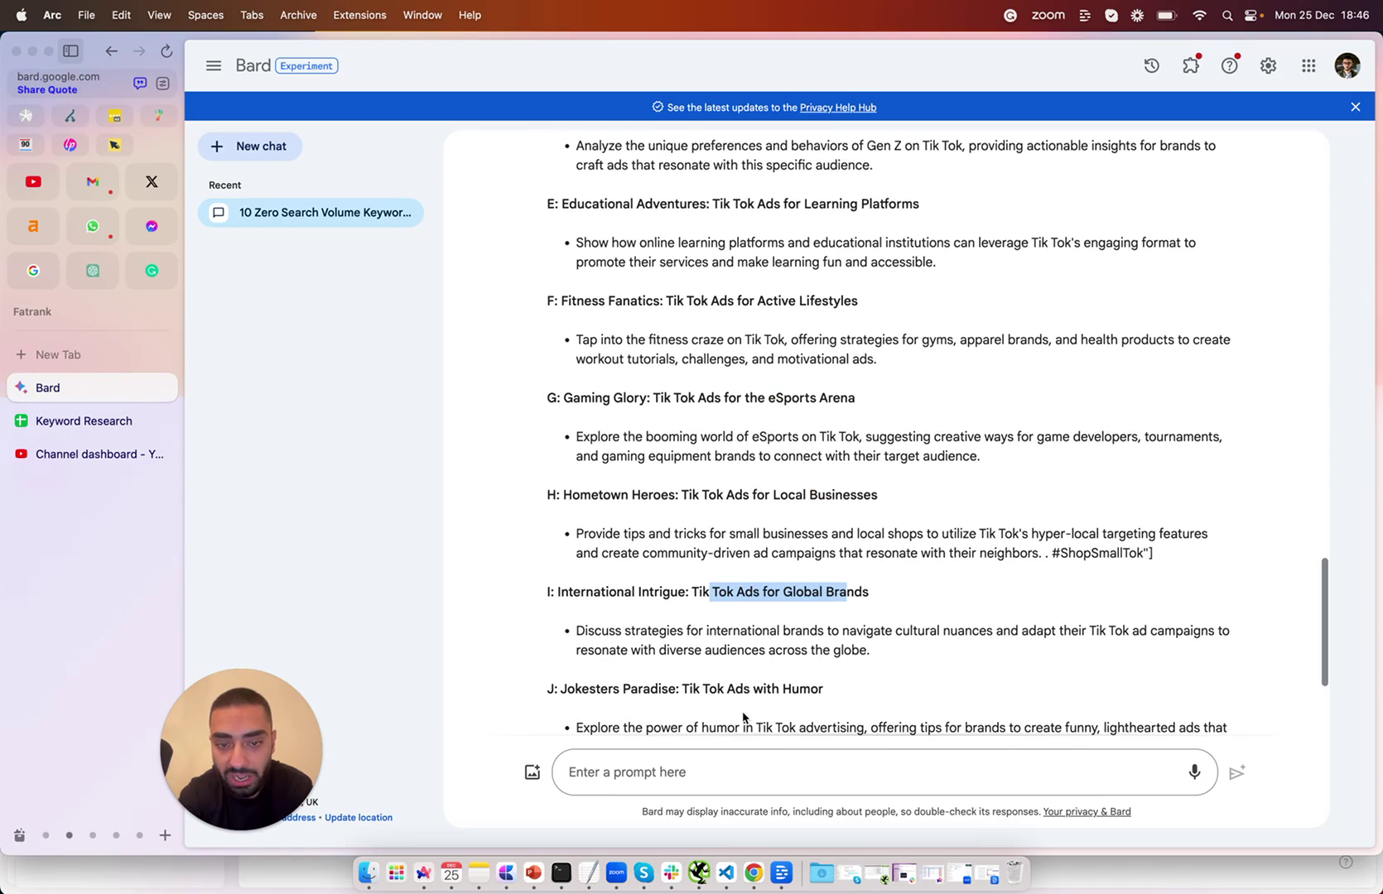
scroll(739, 714, "down", 2)
scroll(759, 632, "down", 3)
scroll(759, 631, "up", 5)
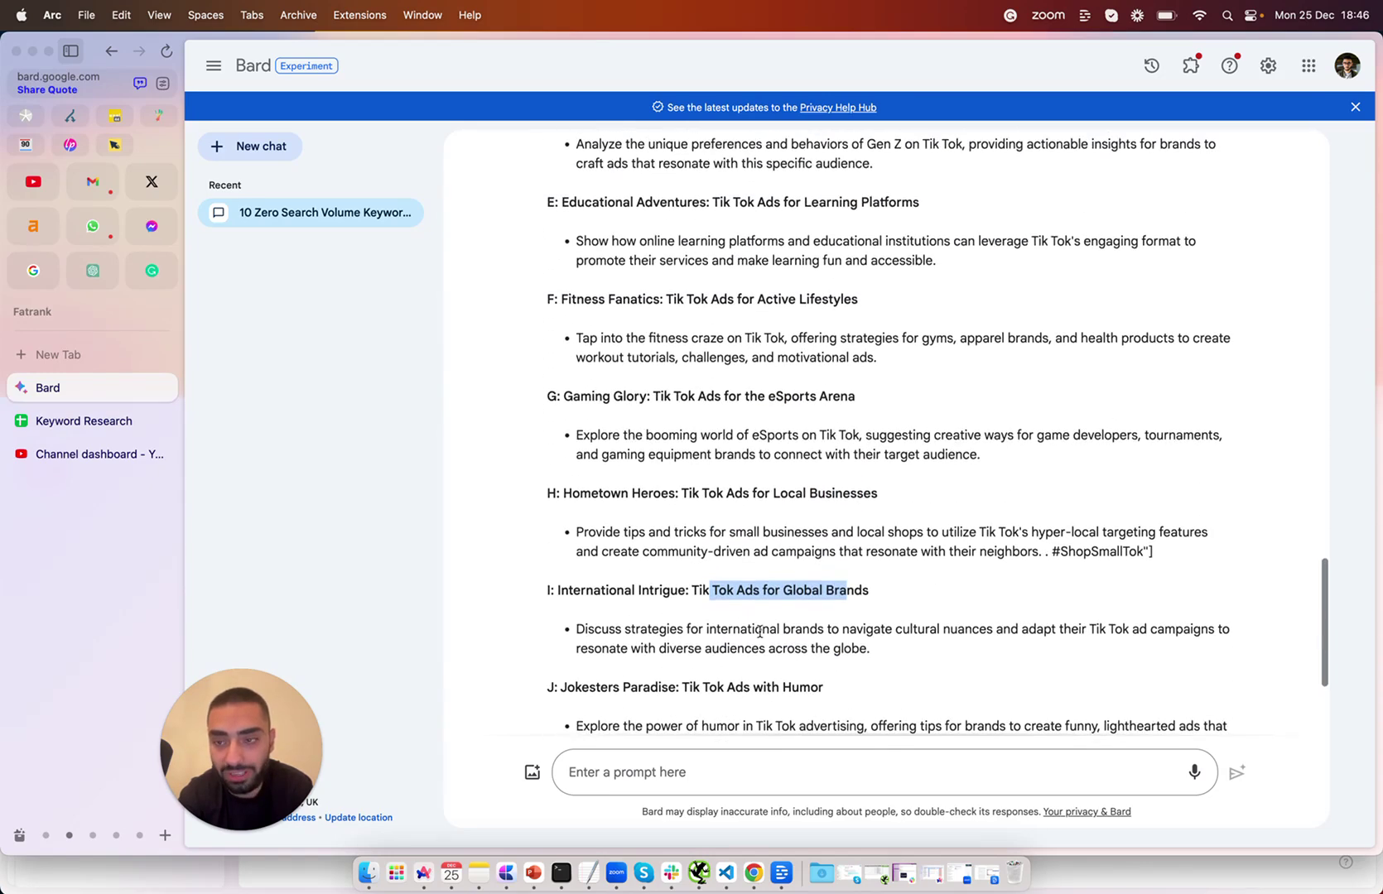
scroll(925, 356, "up", 7)
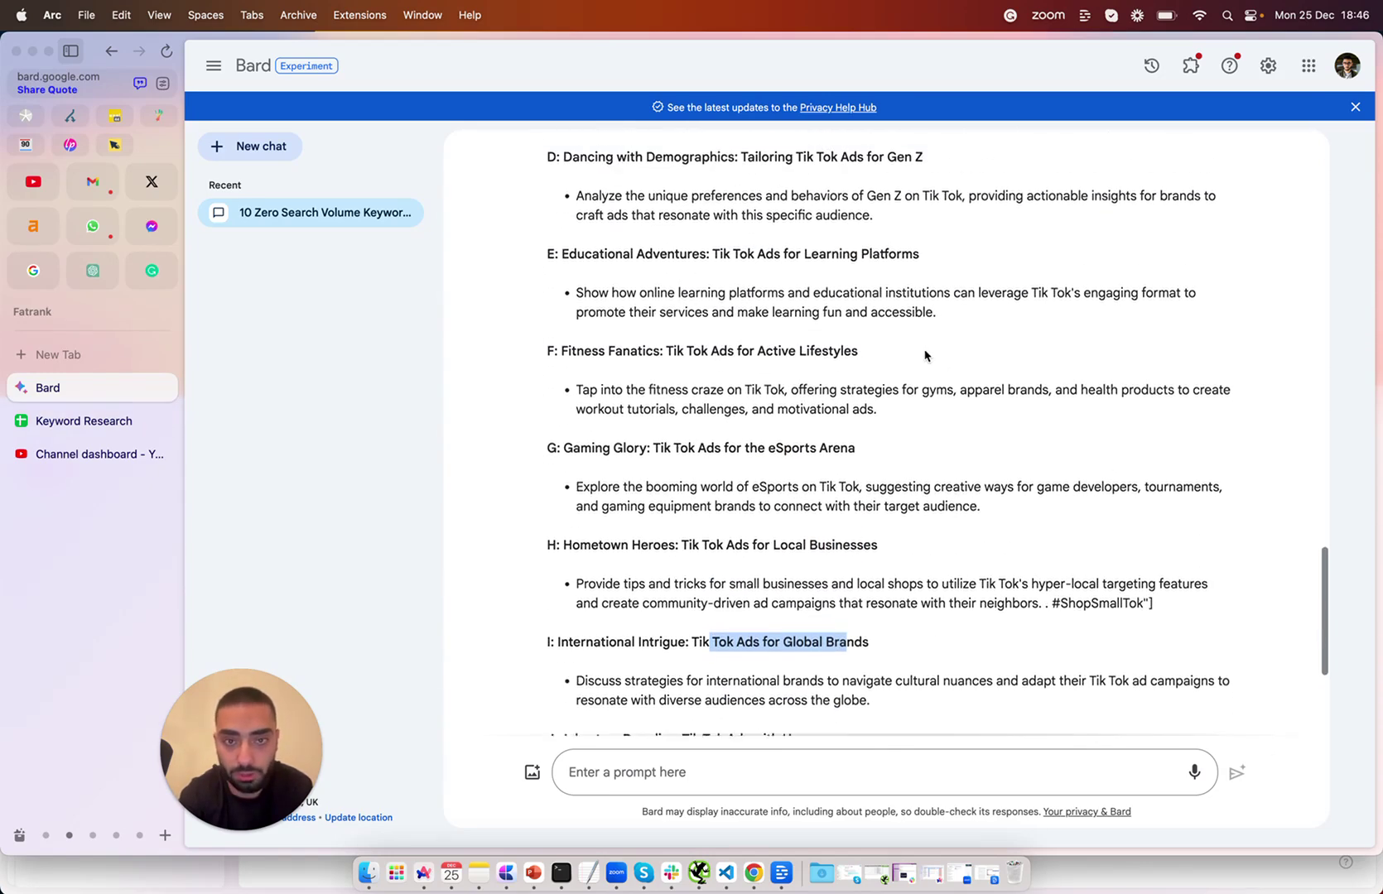
scroll(924, 356, "up", 5)
Step: Review the ten AS-tagged Tik Tok Ads articles in rows A22:B31 of the Keyword Research sheet
key("ctrl+Tab")
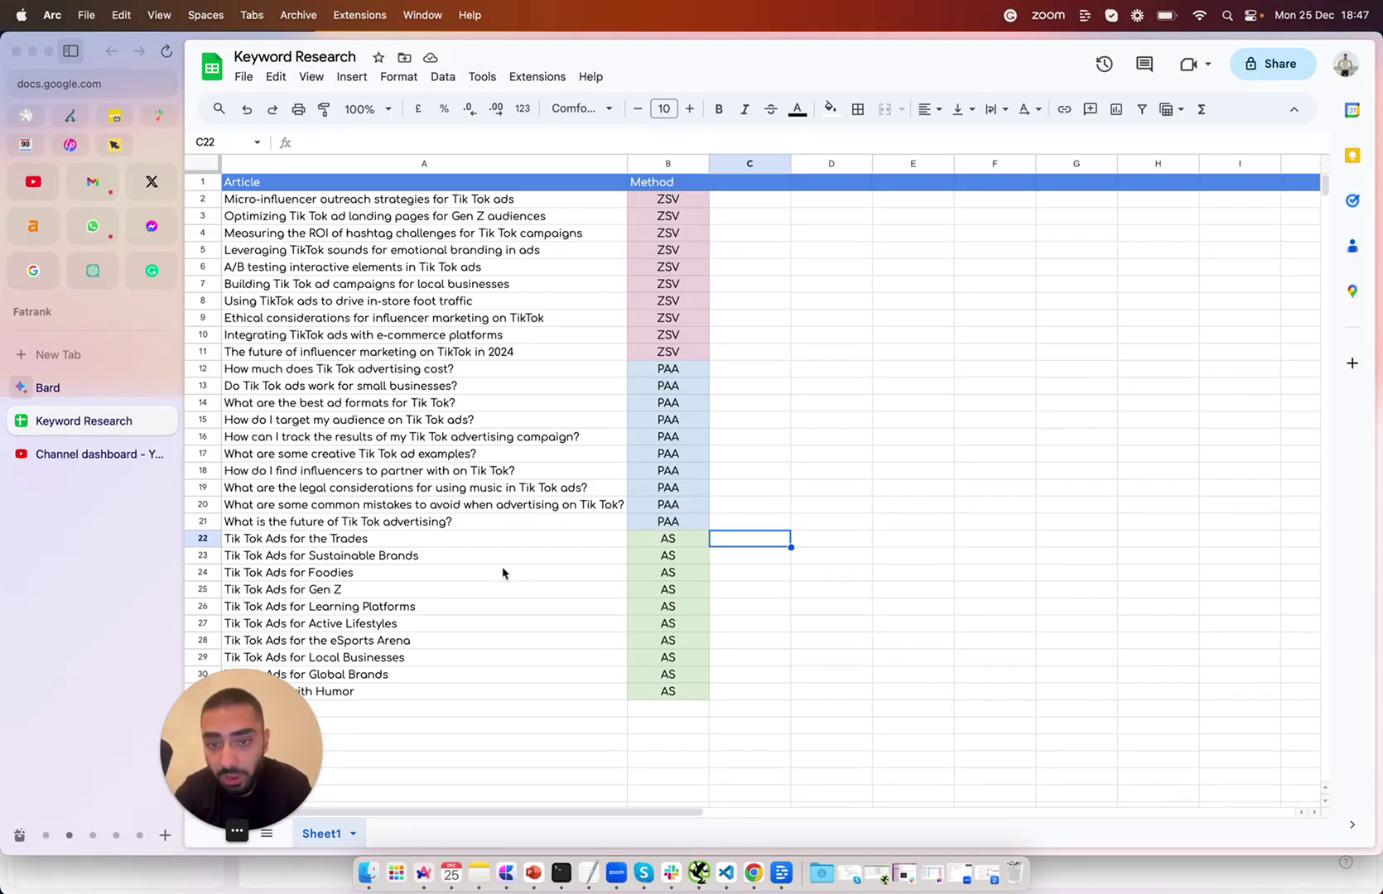
left_click_drag(475, 538, 642, 692)
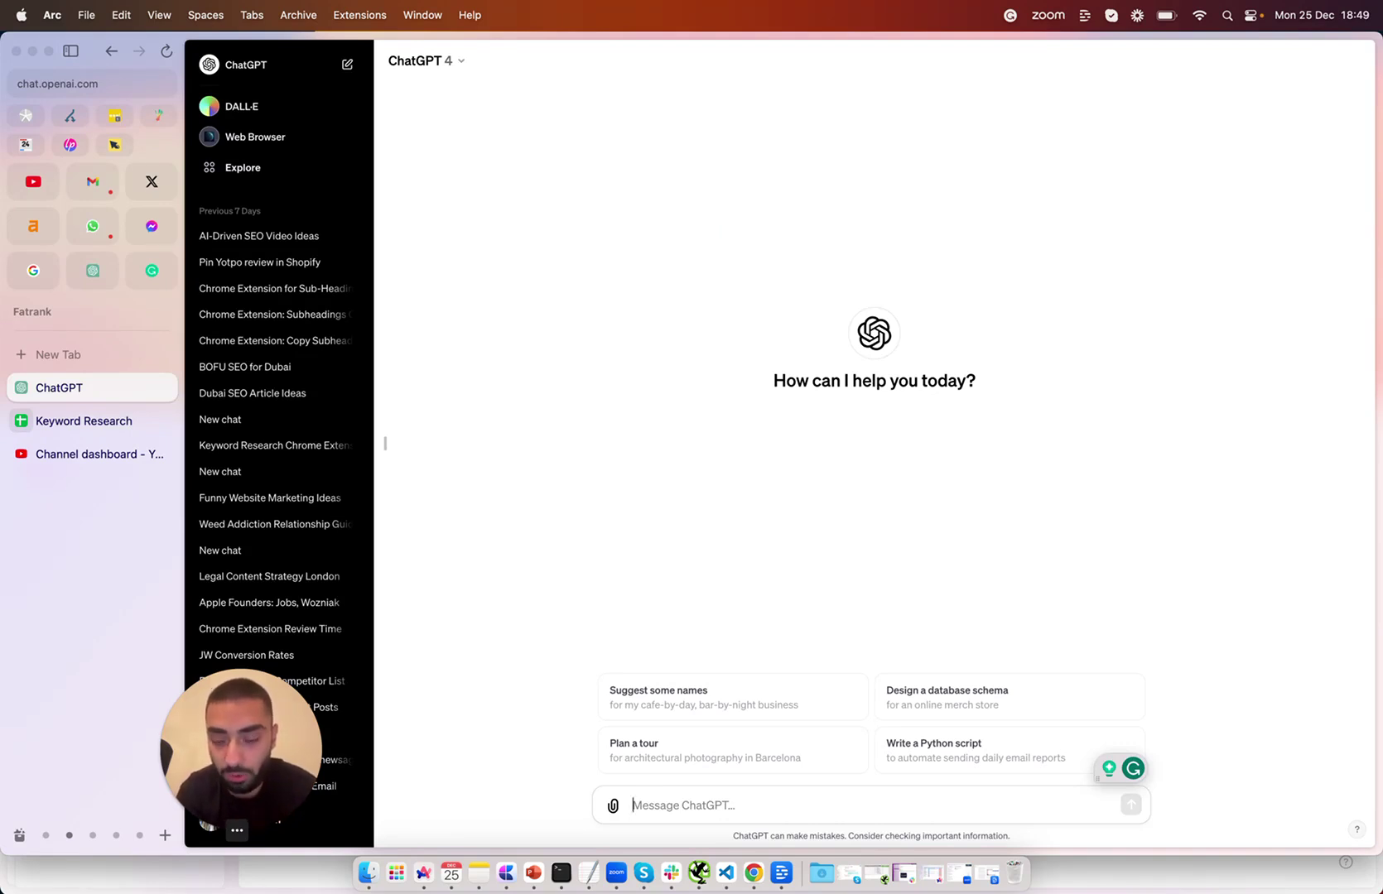
Step: Paste the 30 article titles into ChatGPT, check them against the sheet, and send them to remember
key("super+v")
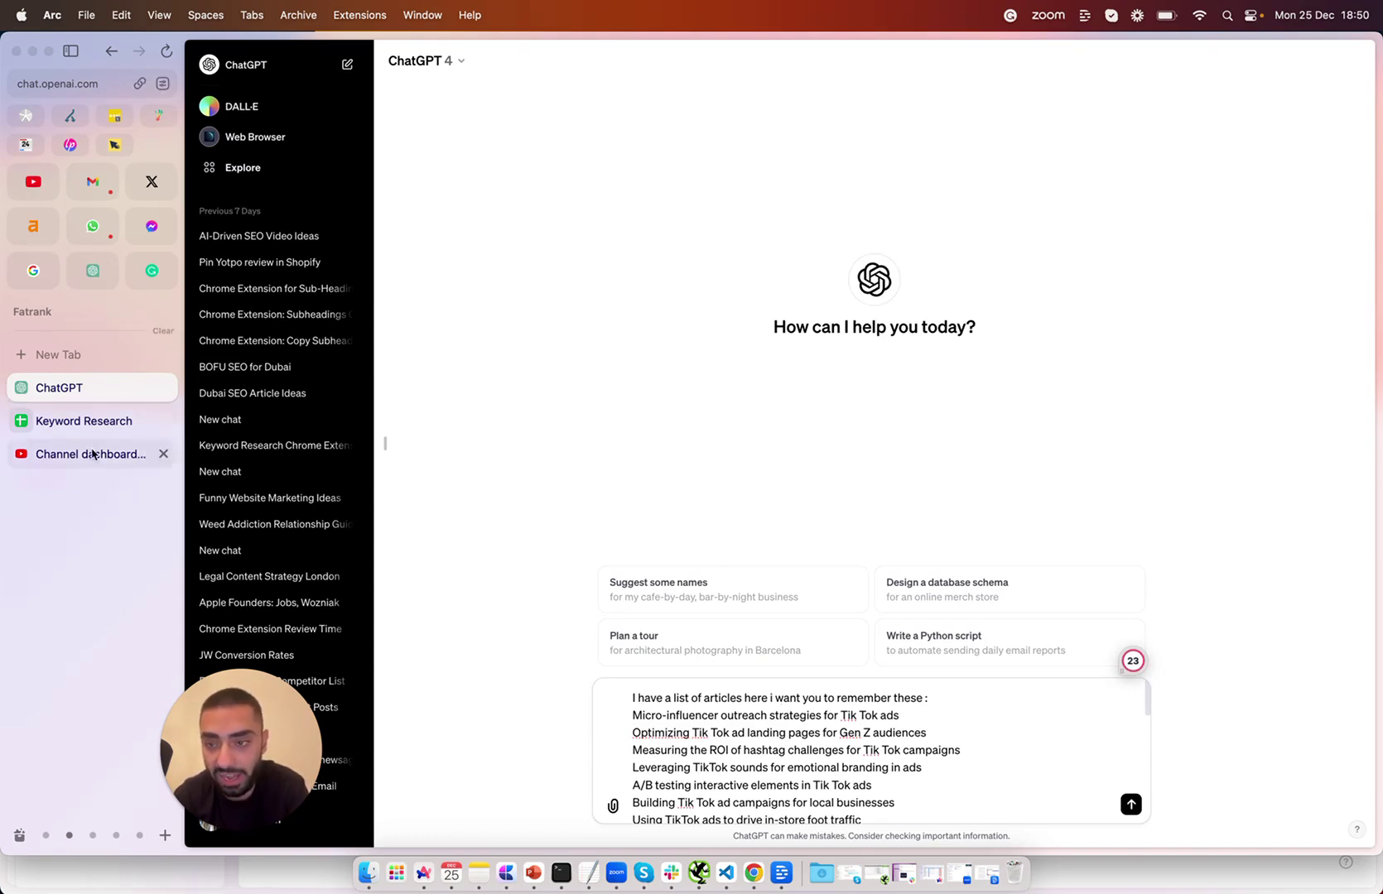
left_click(87, 421)
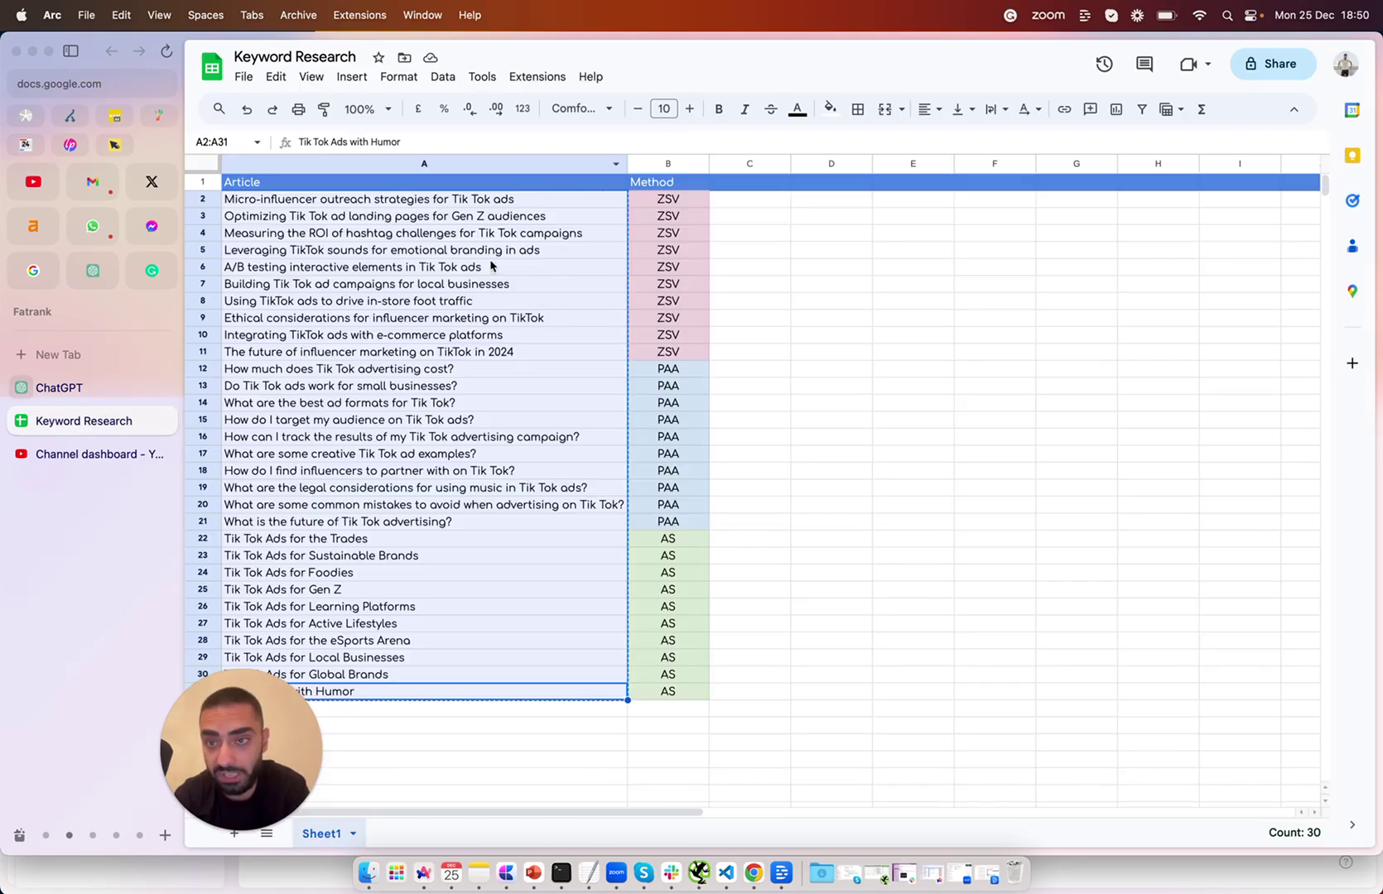
left_click(59, 387)
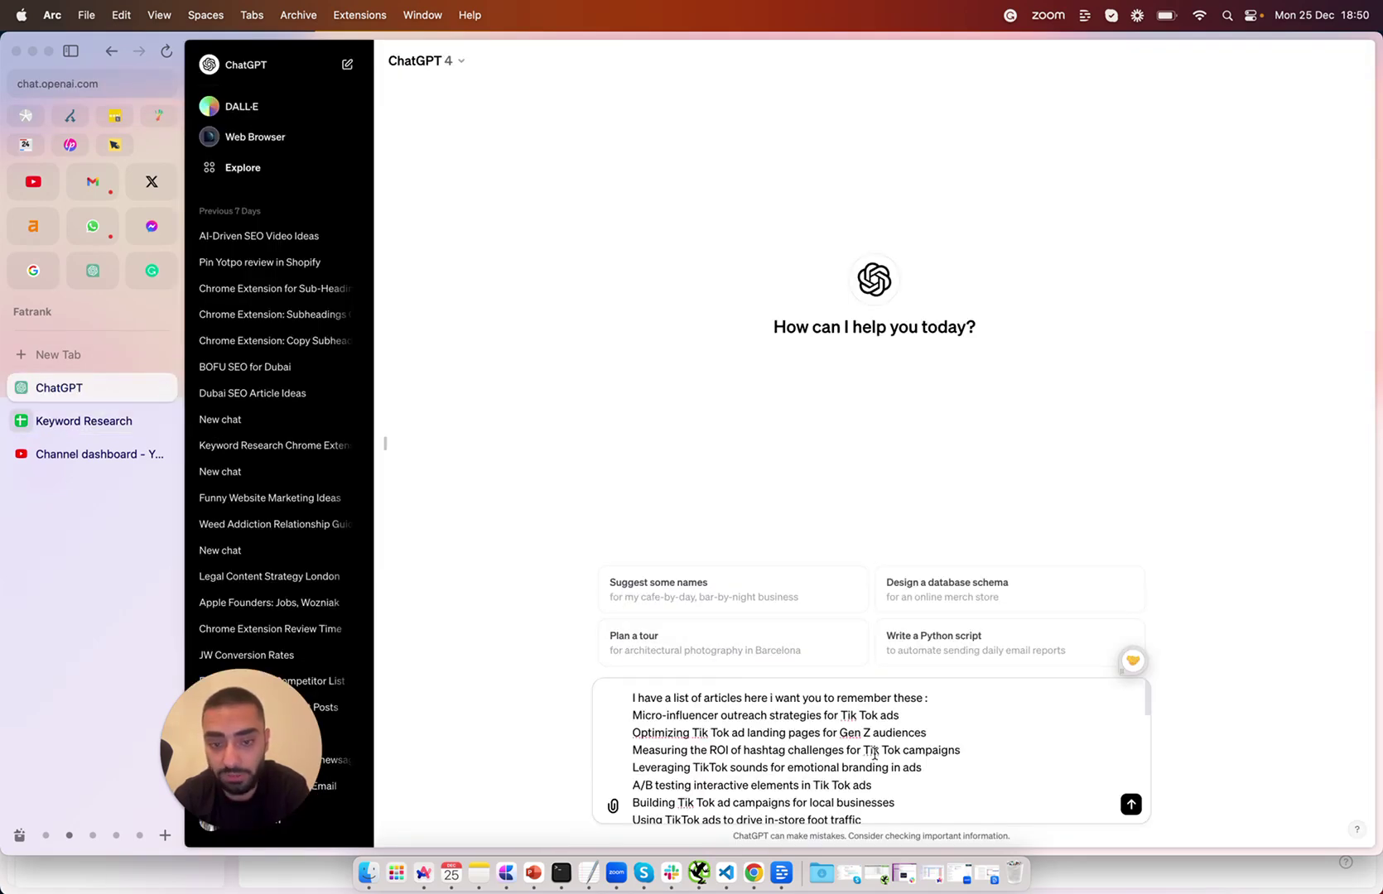
scroll(875, 753, "down", 10)
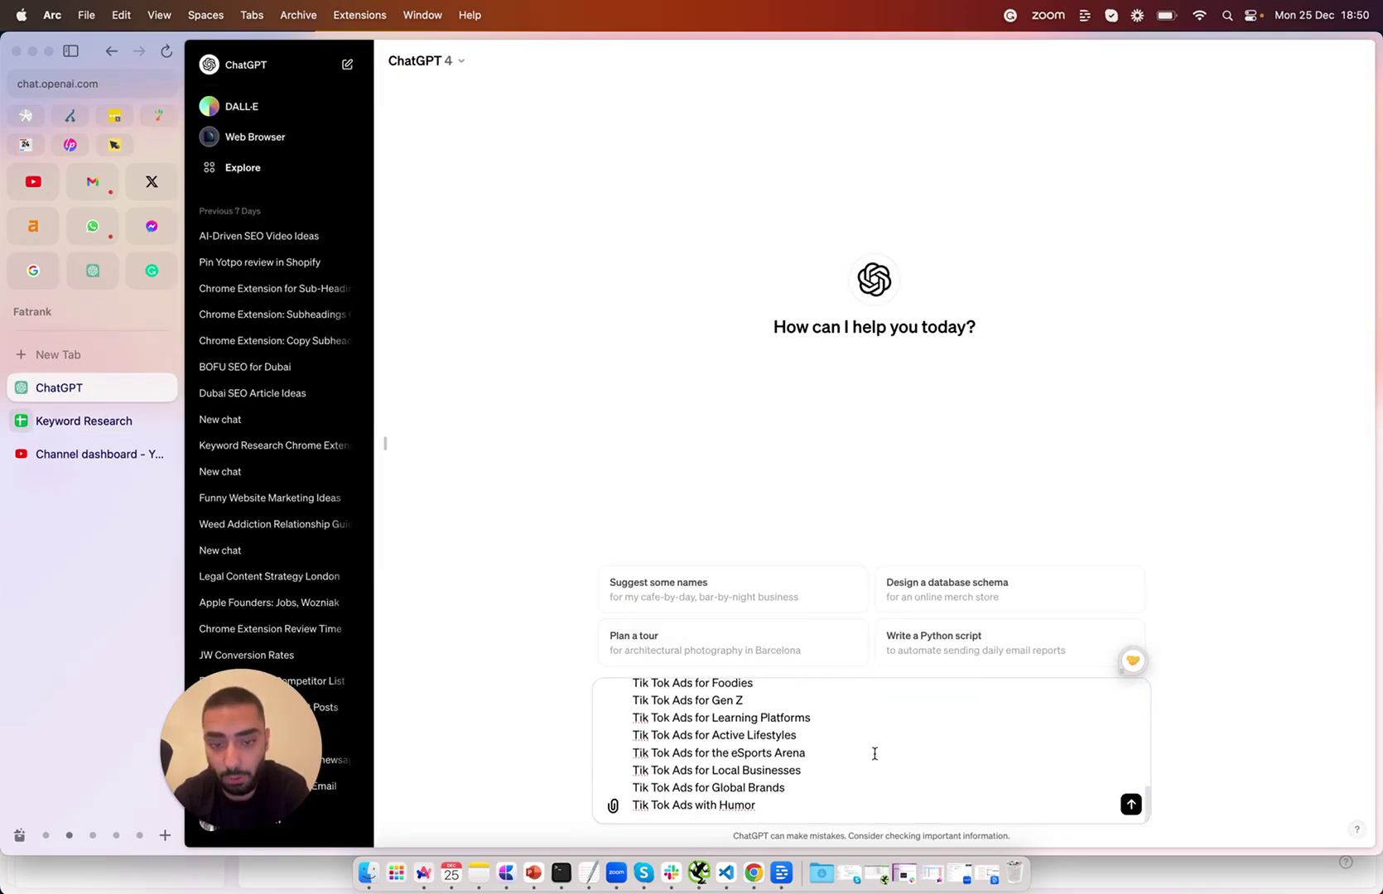
left_click(1130, 804)
left_click_drag(636, 534, 851, 549)
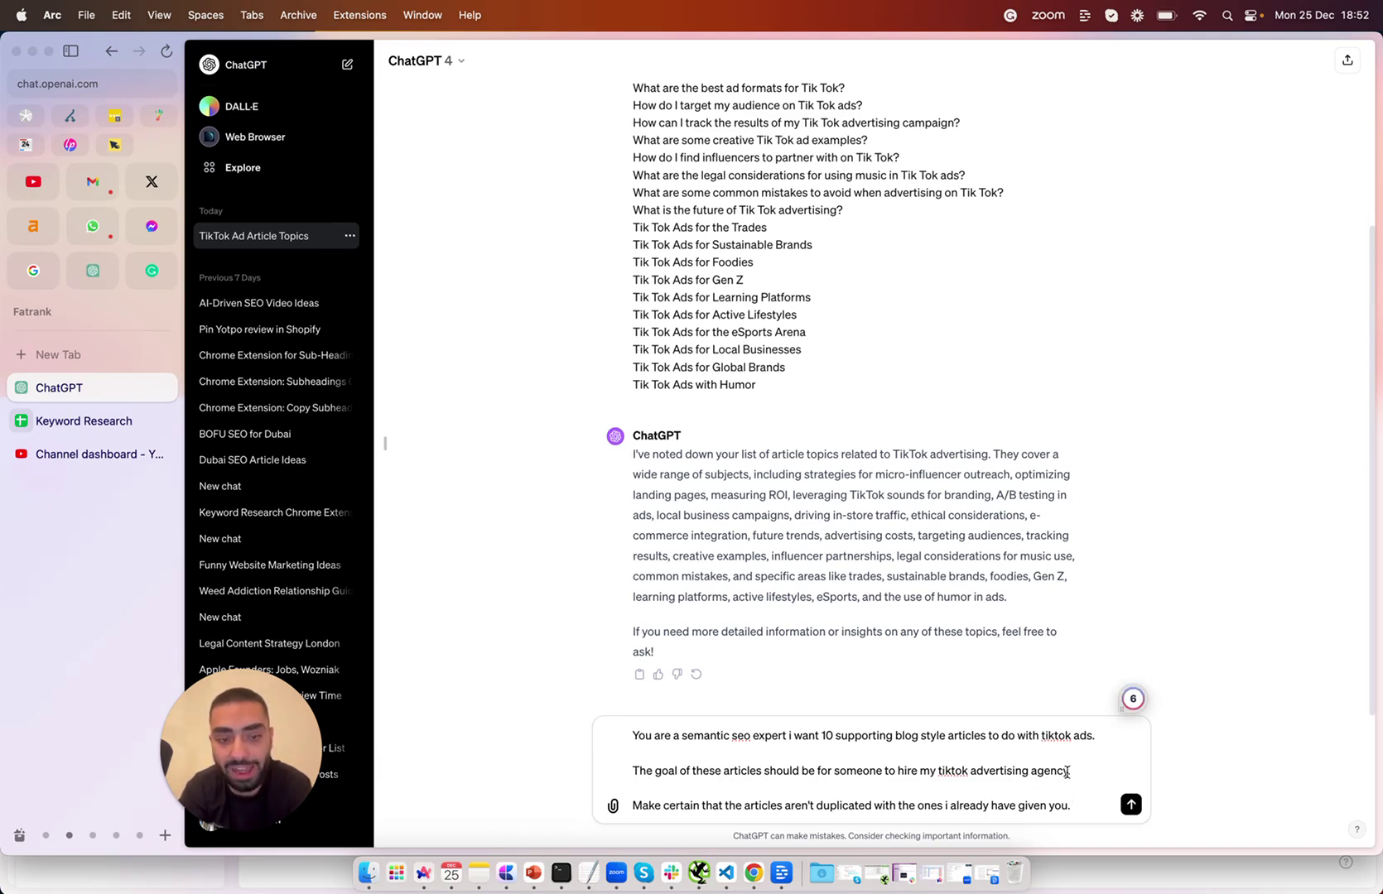
Step: Send the prompt asking for 10 non-duplicate supporting blog articles that win TikTok ads agency clients
left_click_drag(1071, 771, 630, 771)
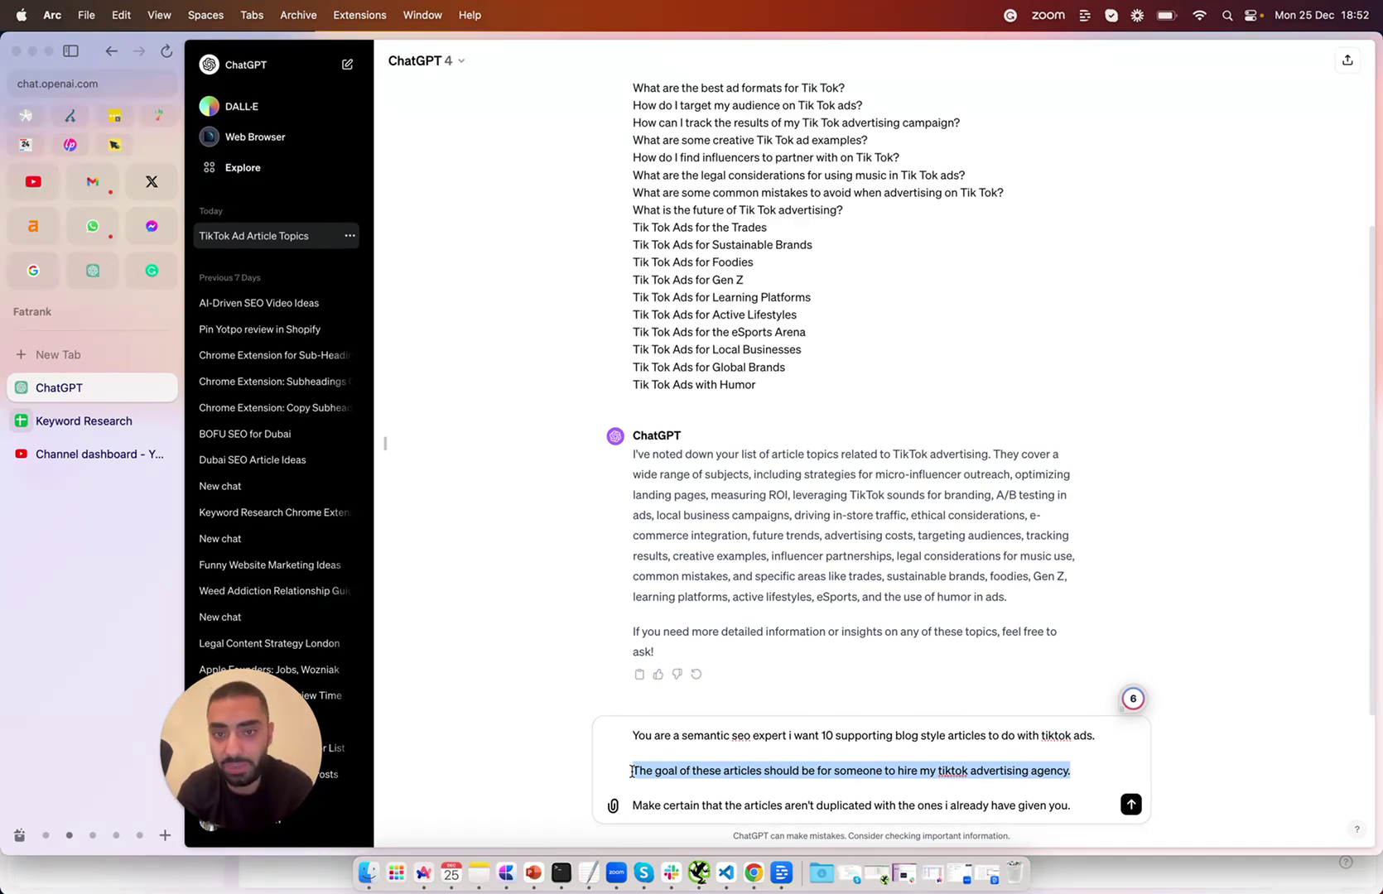
triple_click(650, 807)
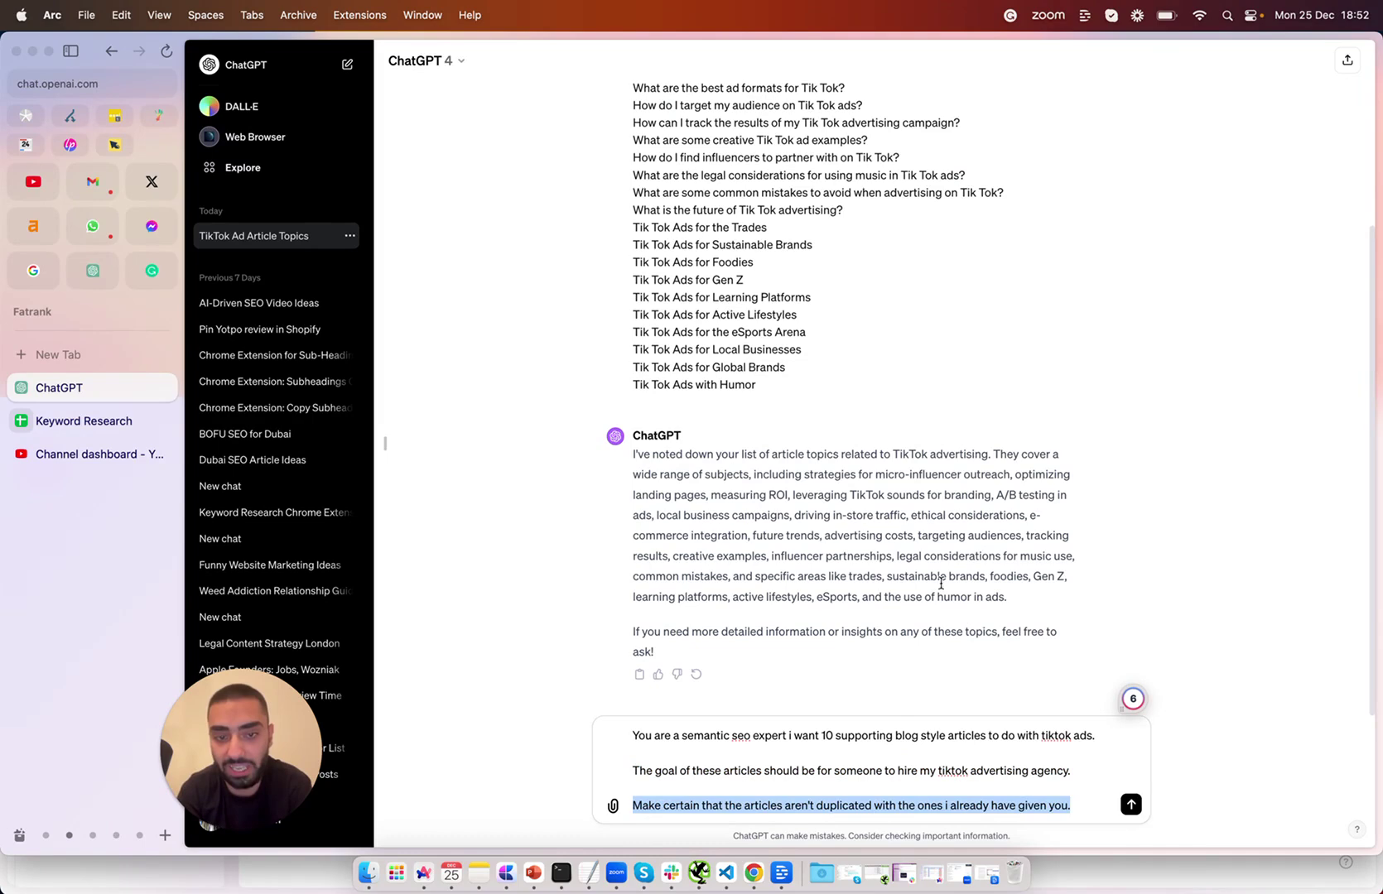
scroll(704, 309, "up", 3)
scroll(705, 311, "down", 3)
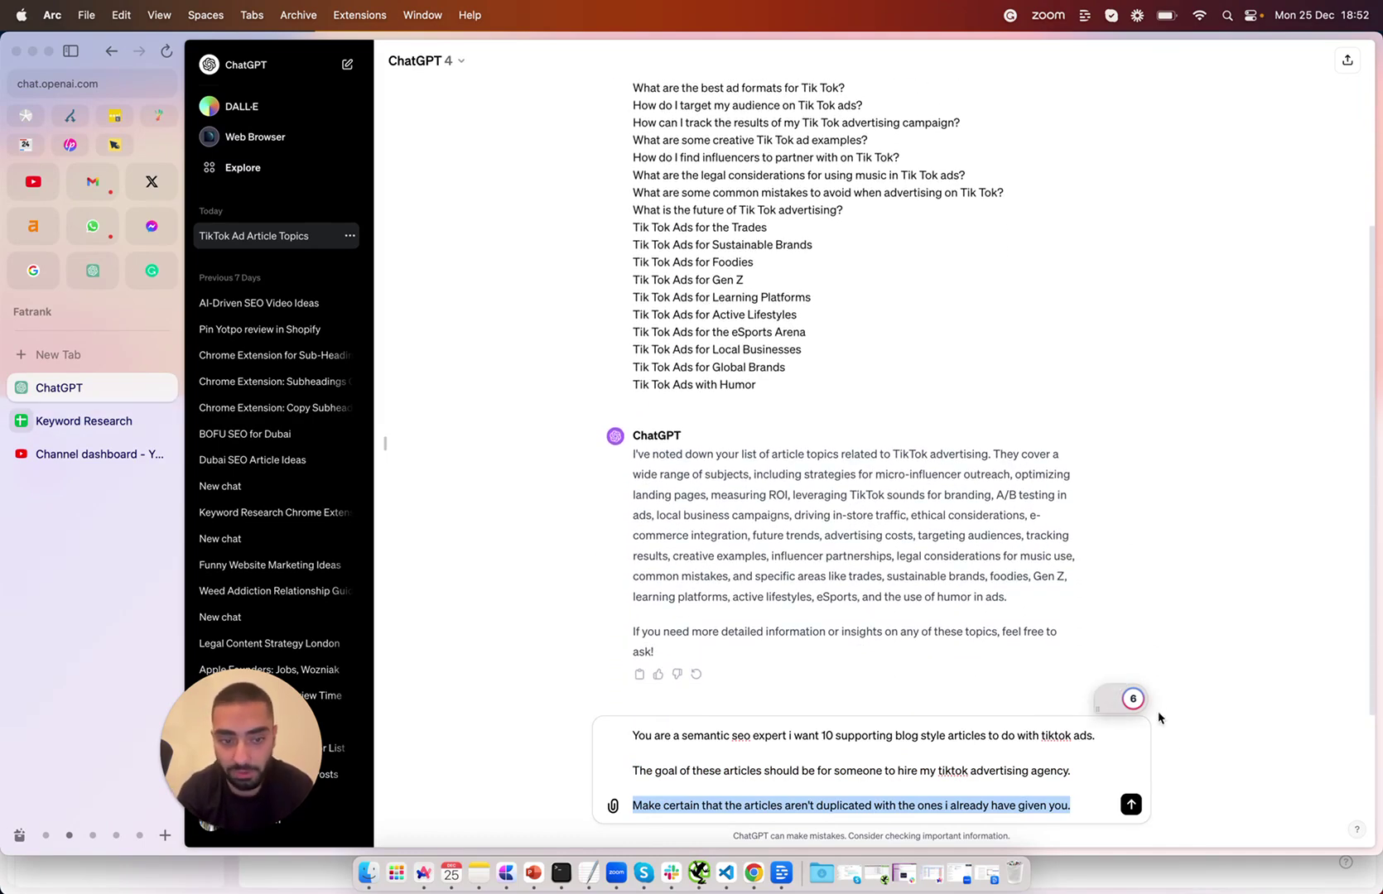
left_click(1131, 805)
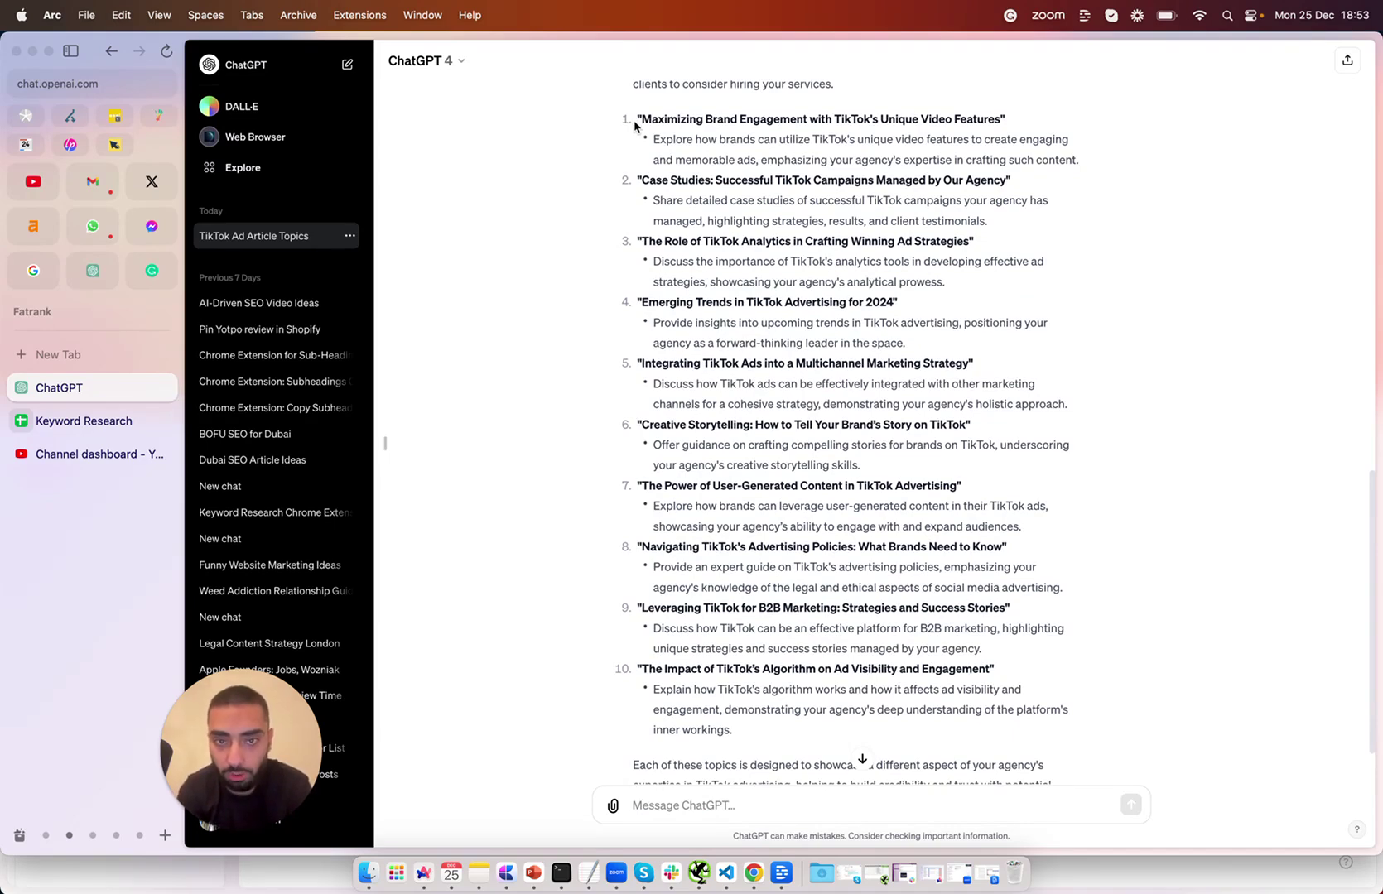
Step: Select the supporting titles in the reply, starting with 'Emerging Trends in TikTok Advertising for 2024'
scroll(635, 124, "up", 8)
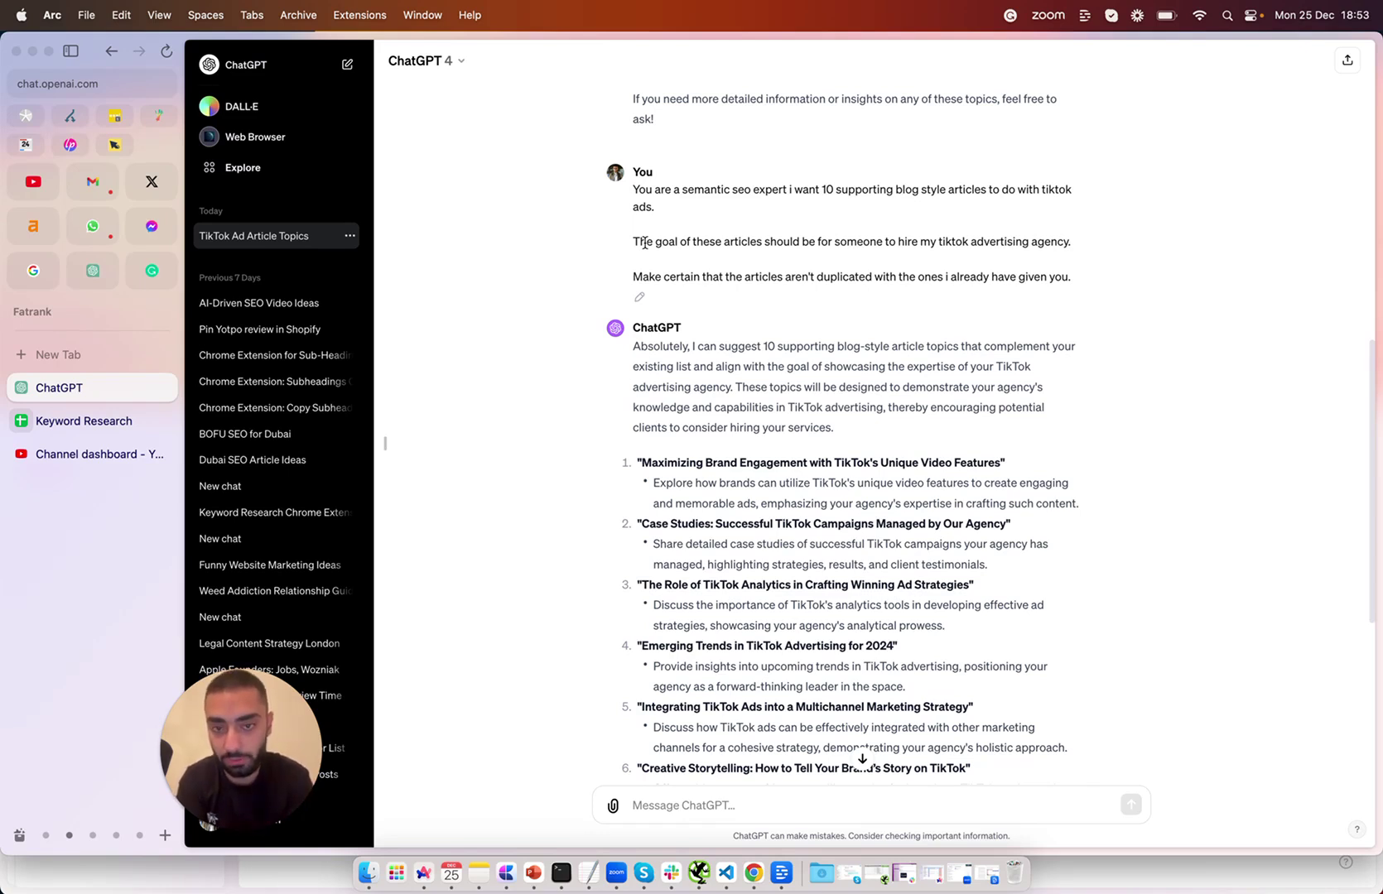
triple_click(645, 243)
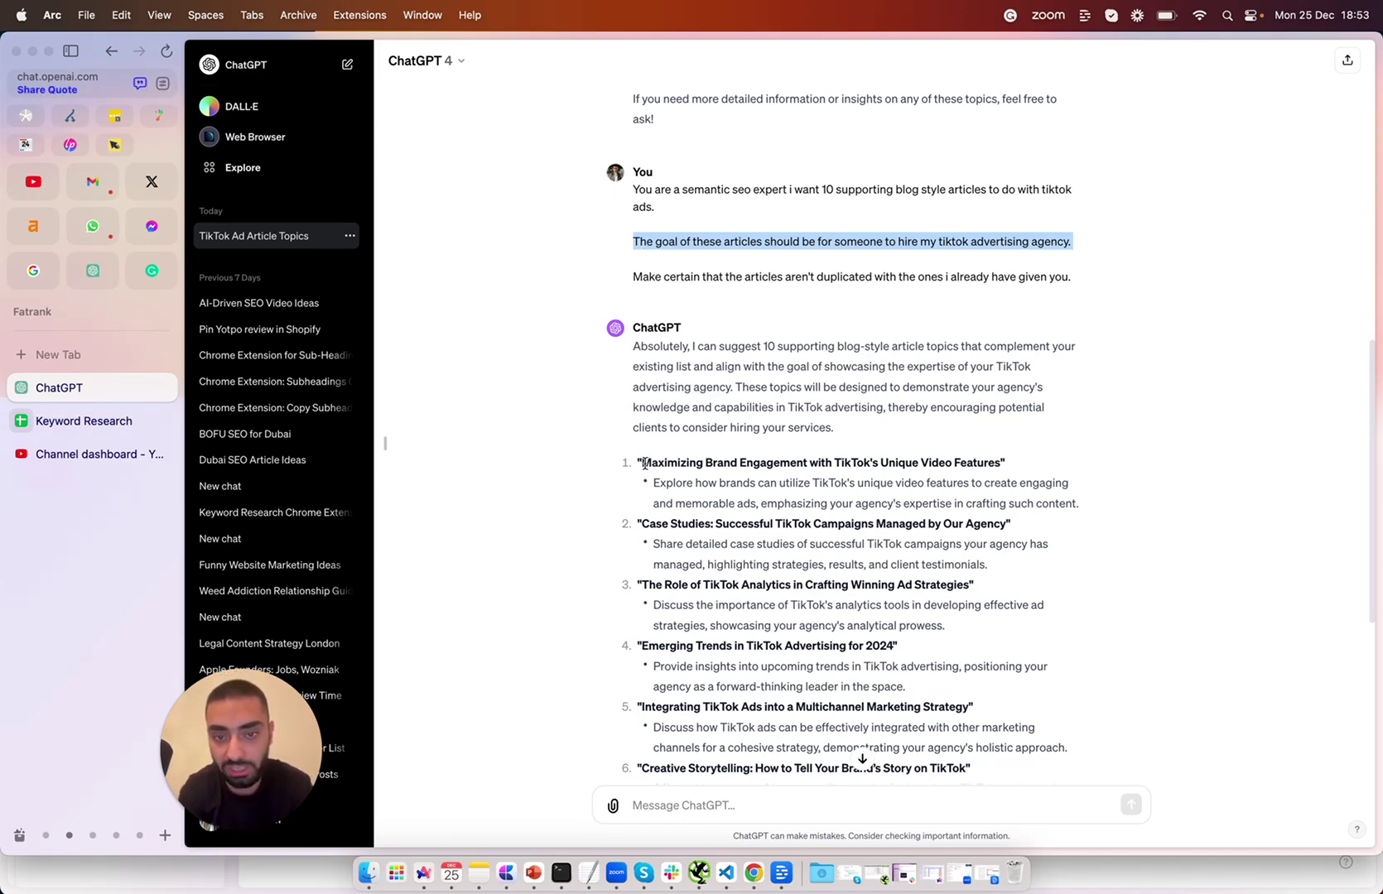
left_click_drag(644, 463, 1000, 463)
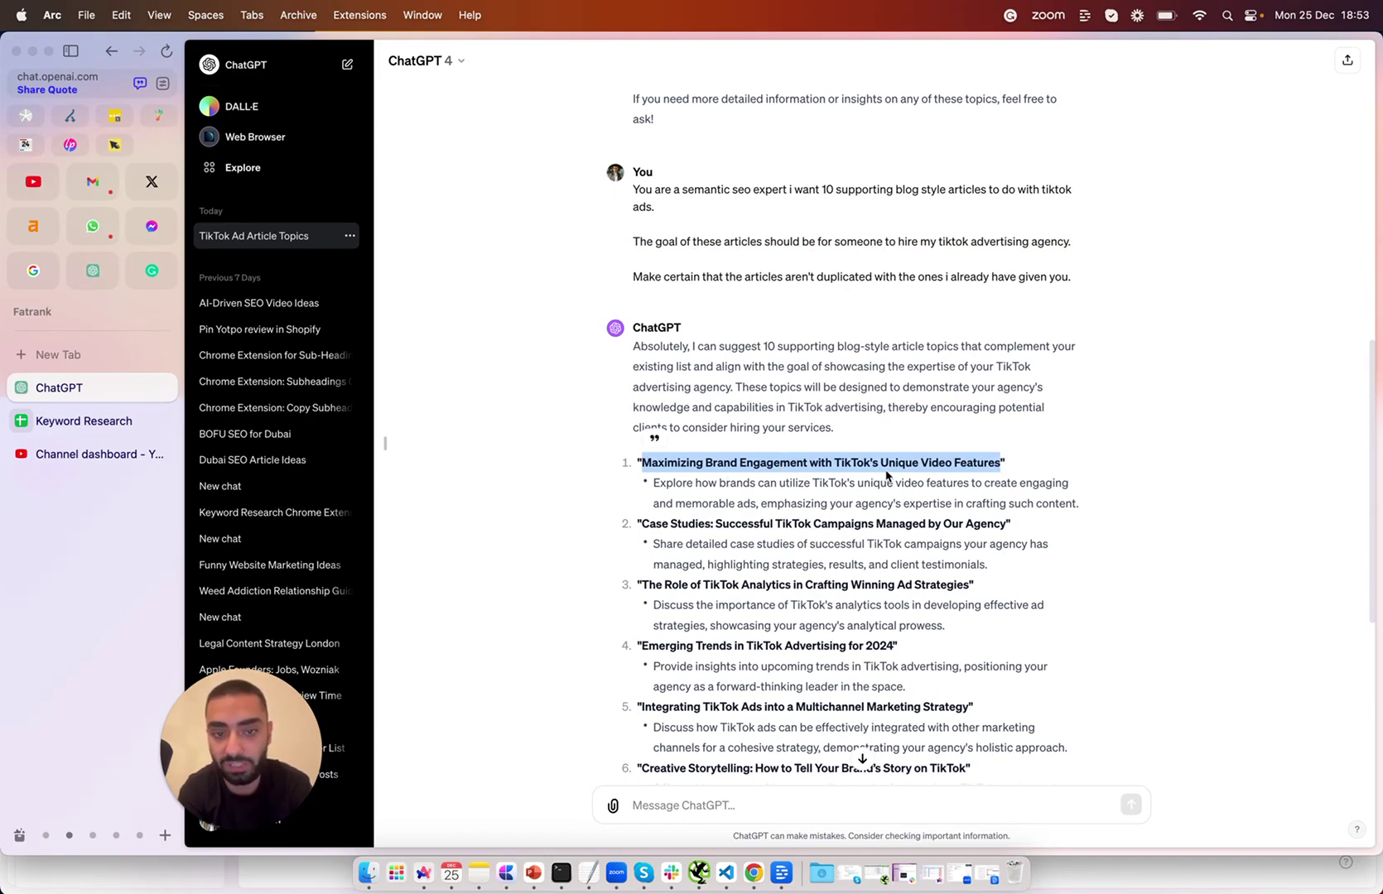
scroll(884, 474, "down", 3)
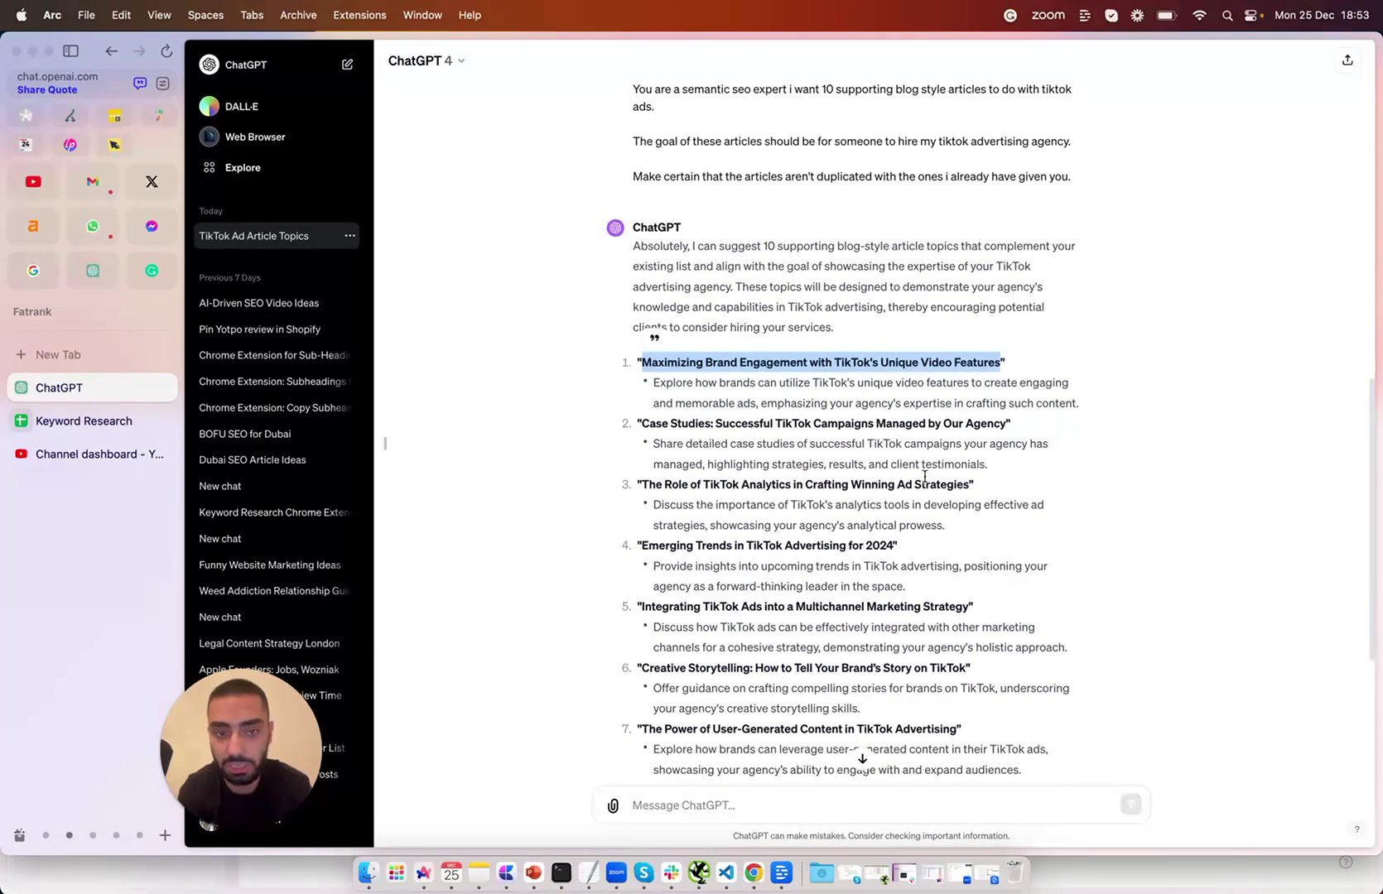
left_click_drag(645, 424, 751, 424)
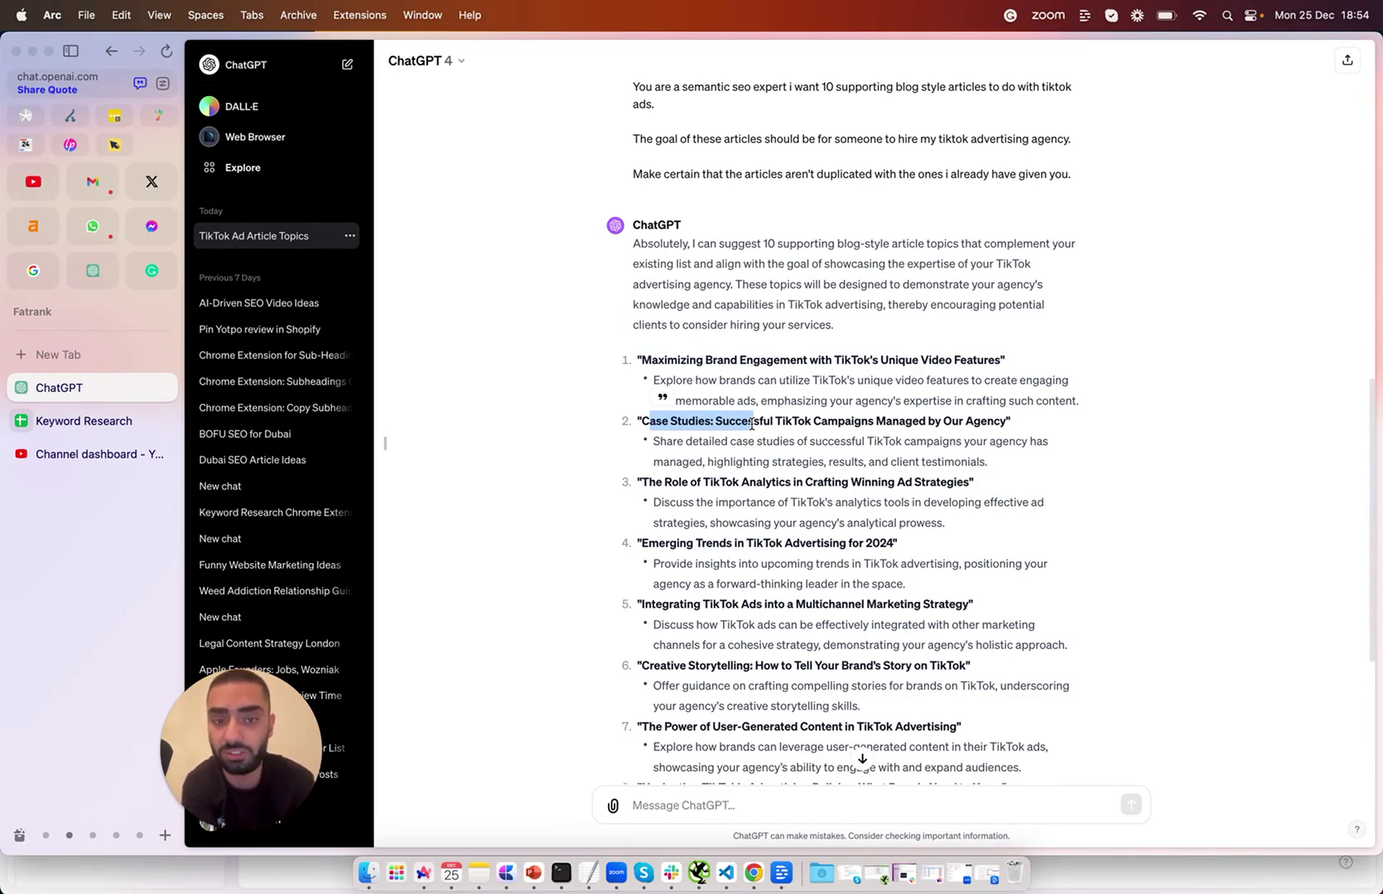
scroll(751, 424, "down", 1)
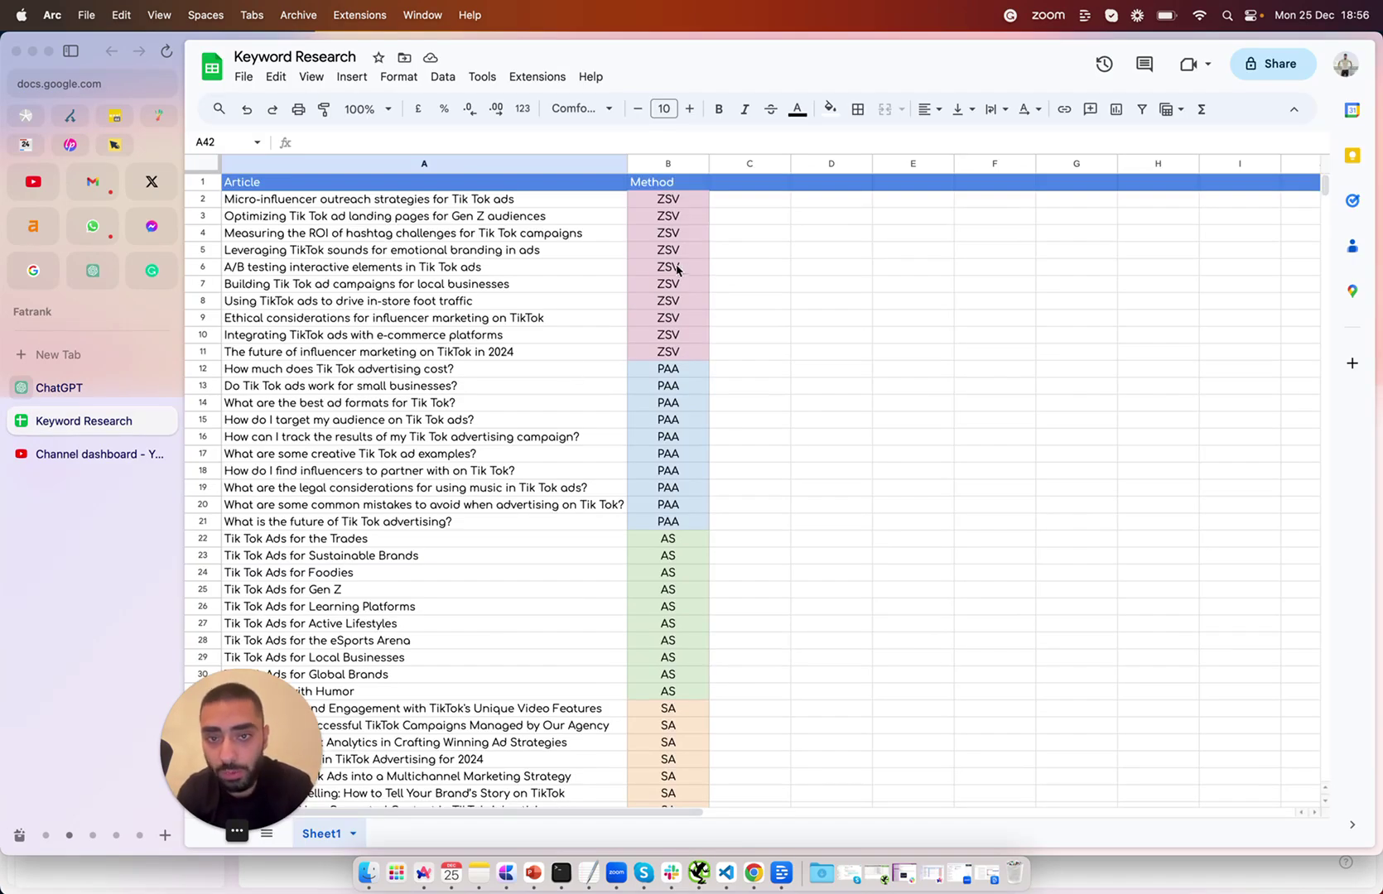
Step: Point out the PAA, AS and SA methods in cells B15, B22 and B32, then return to ChatGPT
left_click(655, 418)
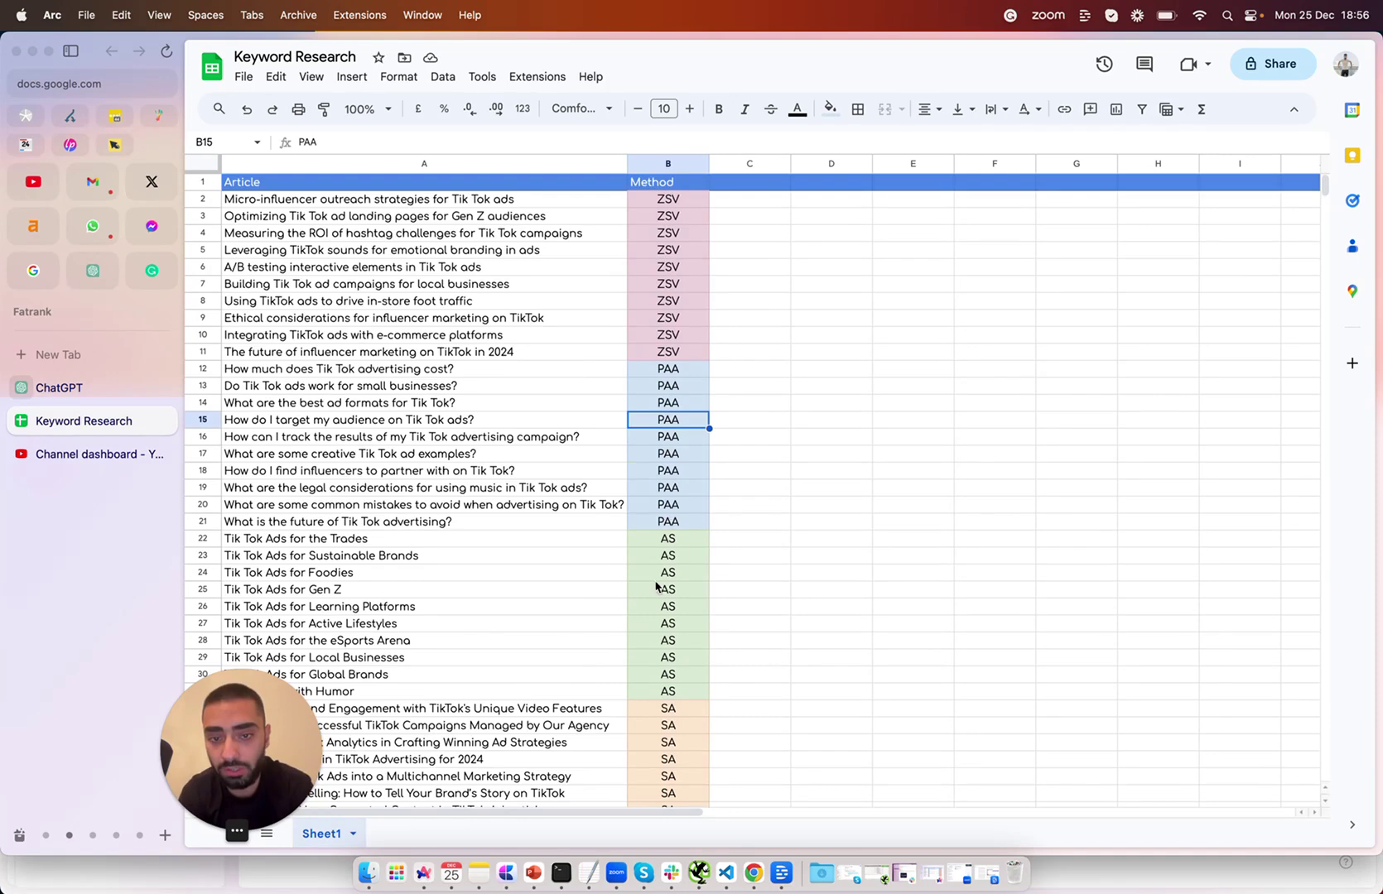
scroll(660, 571, "down", 2)
left_click(649, 473)
scroll(653, 603, "down", 2)
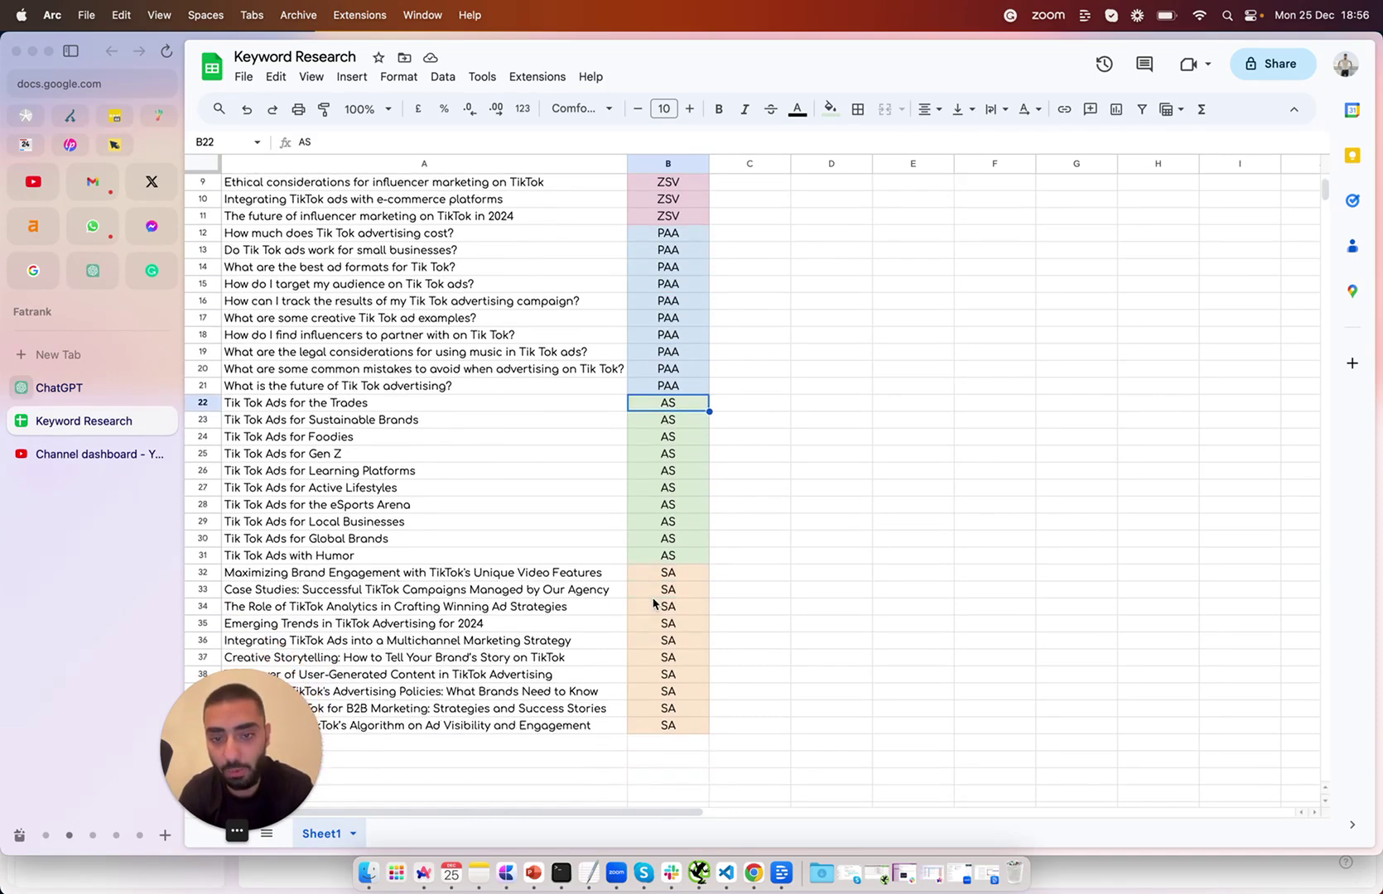
left_click(658, 572)
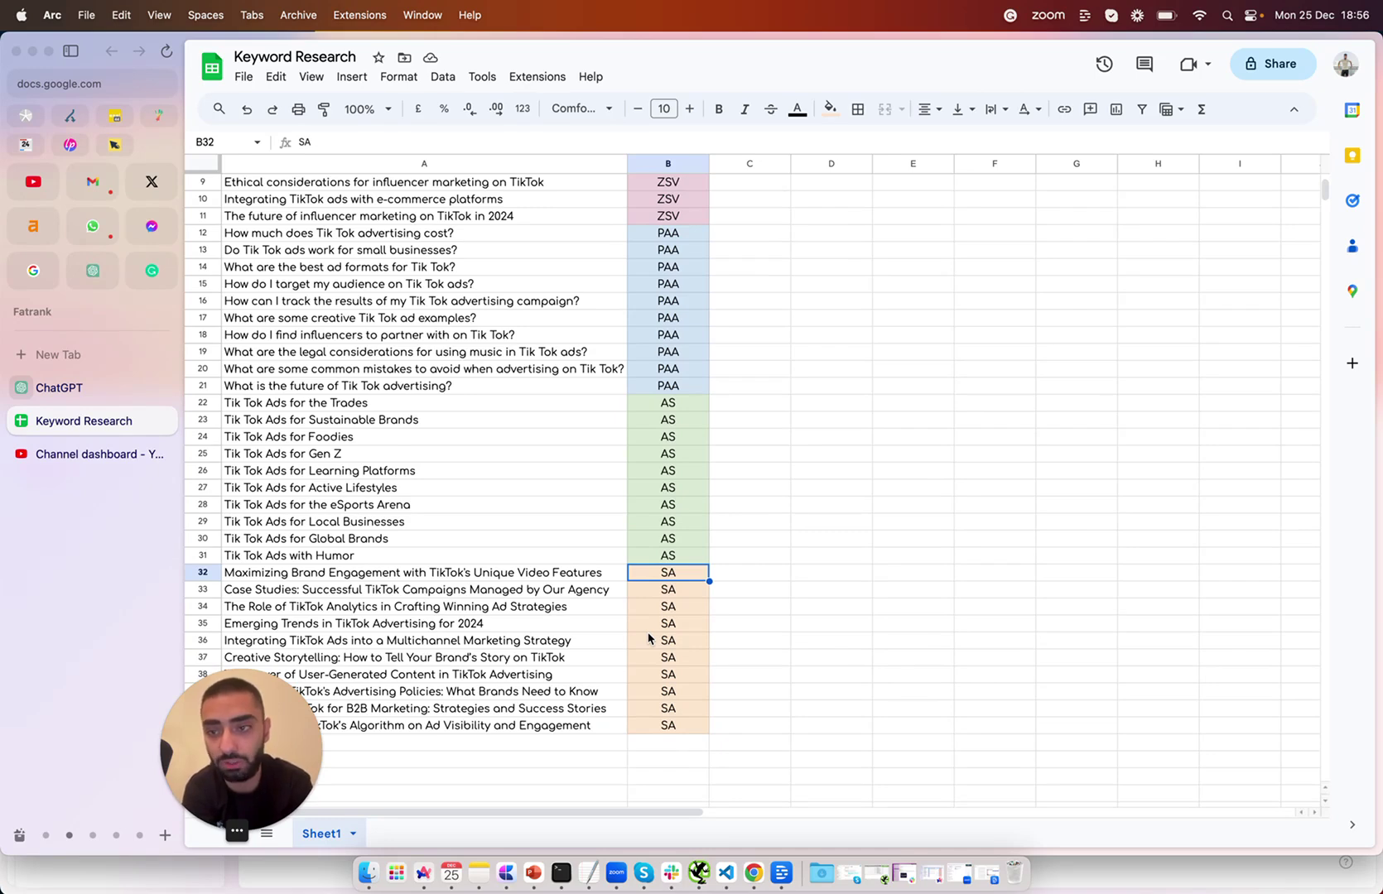
key("ctrl+Tab")
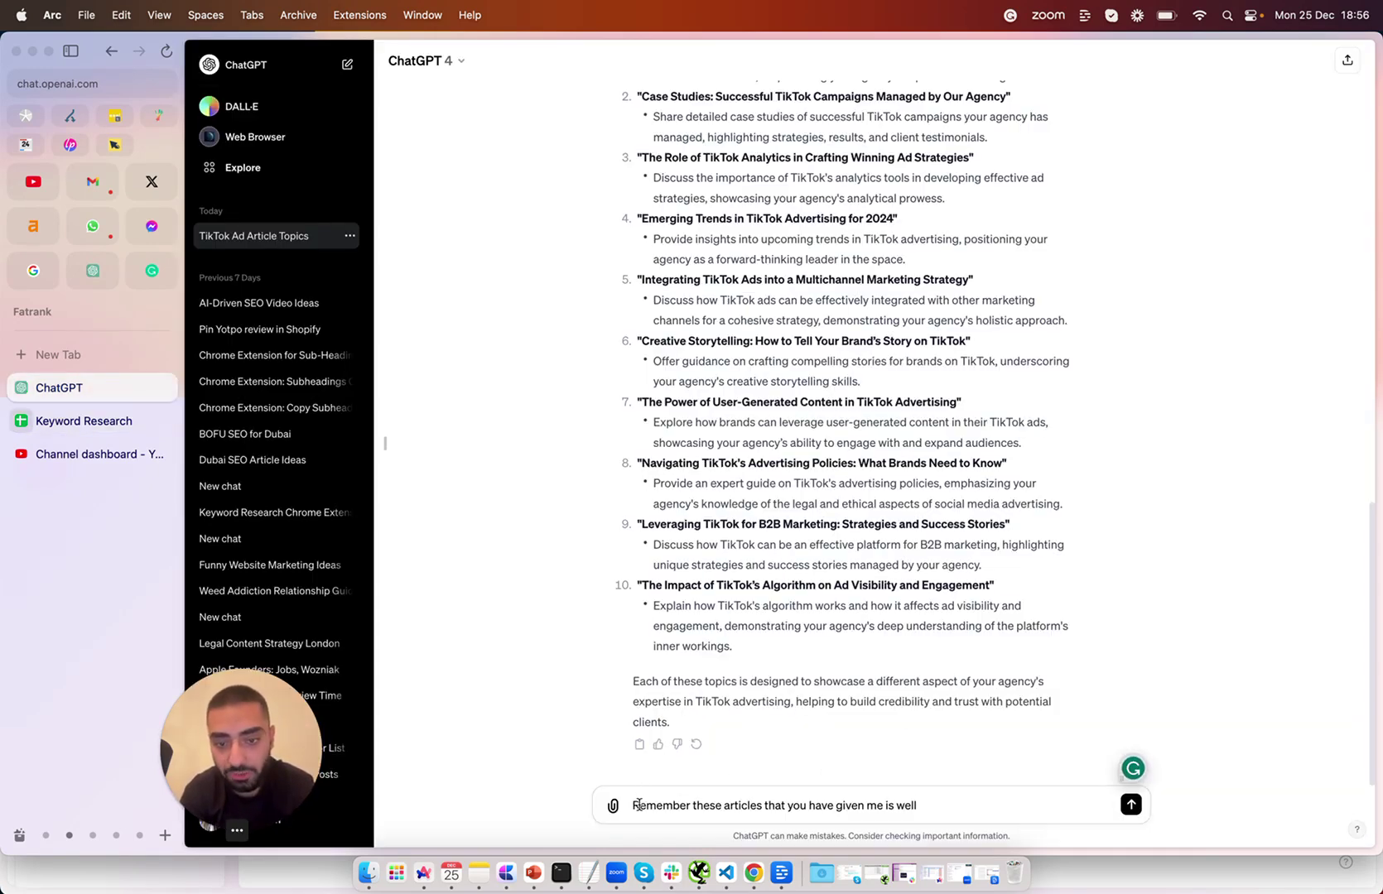
Step: Send 'Remember these articles' and draft a request for 10 long-tail keywords with different intents
left_click_drag(638, 805, 939, 811)
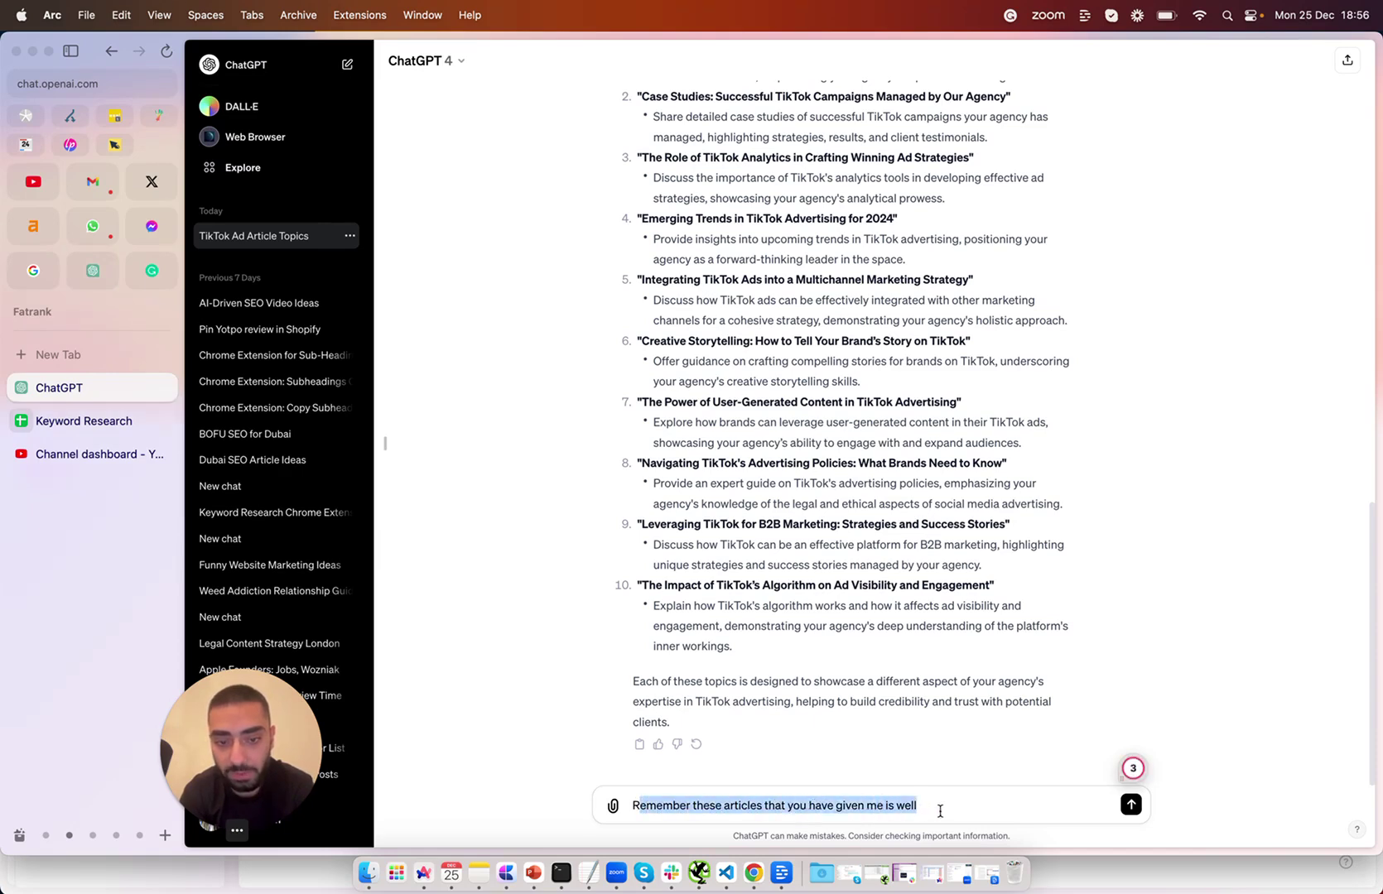
left_click(1130, 806)
left_click(1131, 805)
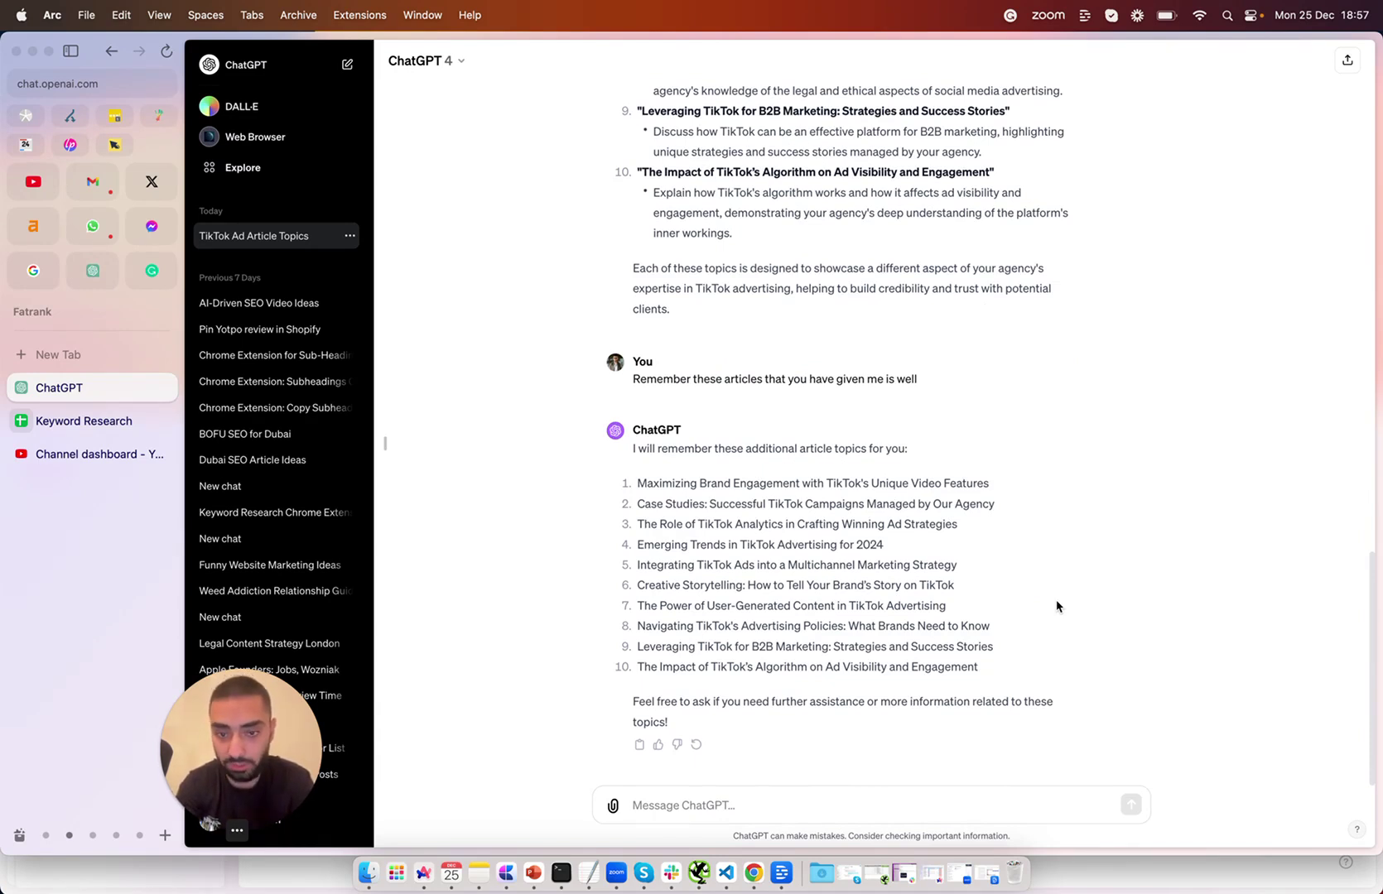
type("I want 10 long tail keywords with different intents to do with tiktok advertising.  Remember you are a semantic seo expert and linguistic seo expert.")
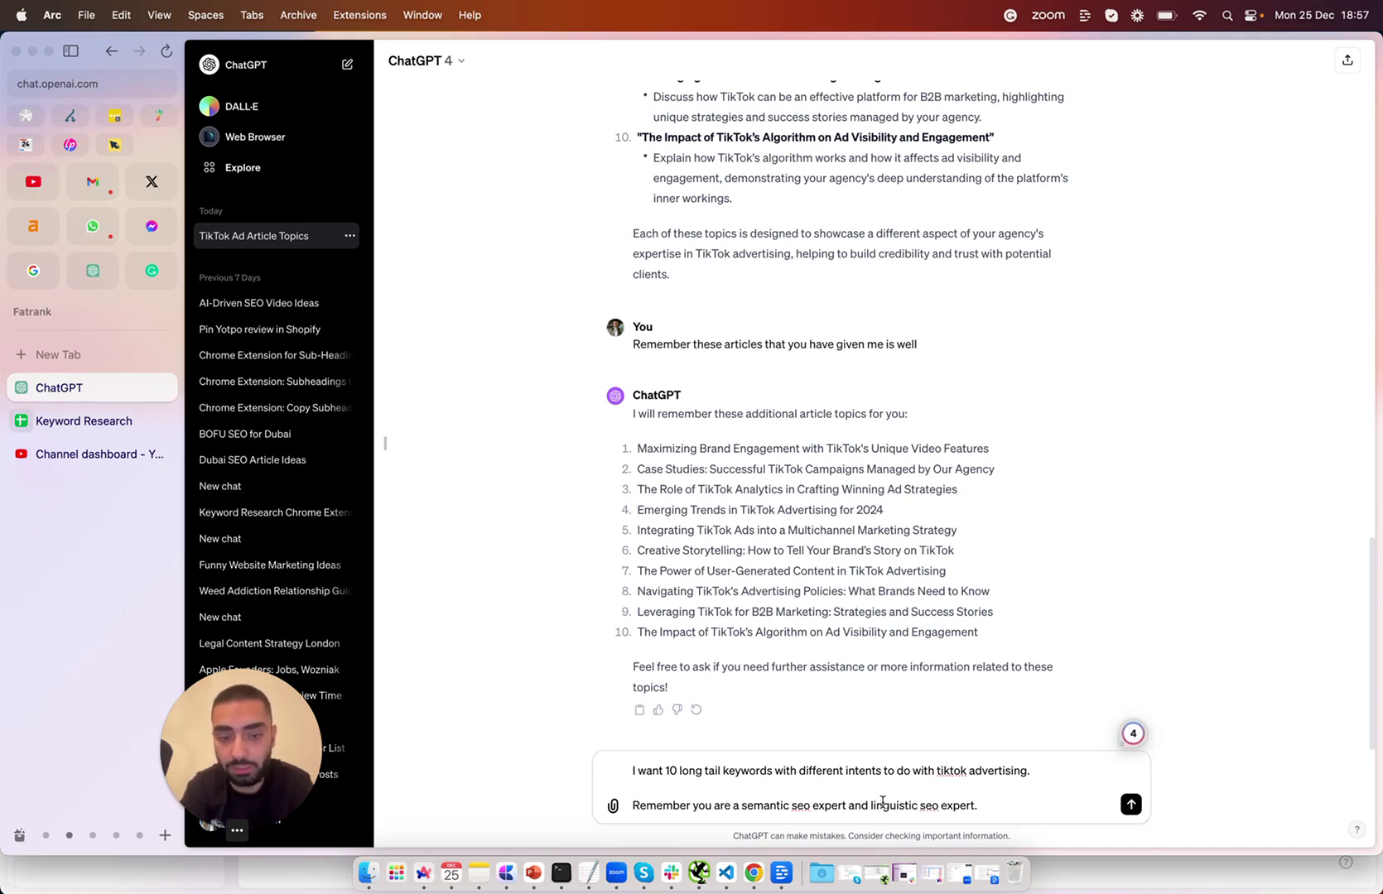
Step: Send the long-tail keyword request, review the ten keywords, and paste the duplicate cross-check prompt
left_click(1130, 805)
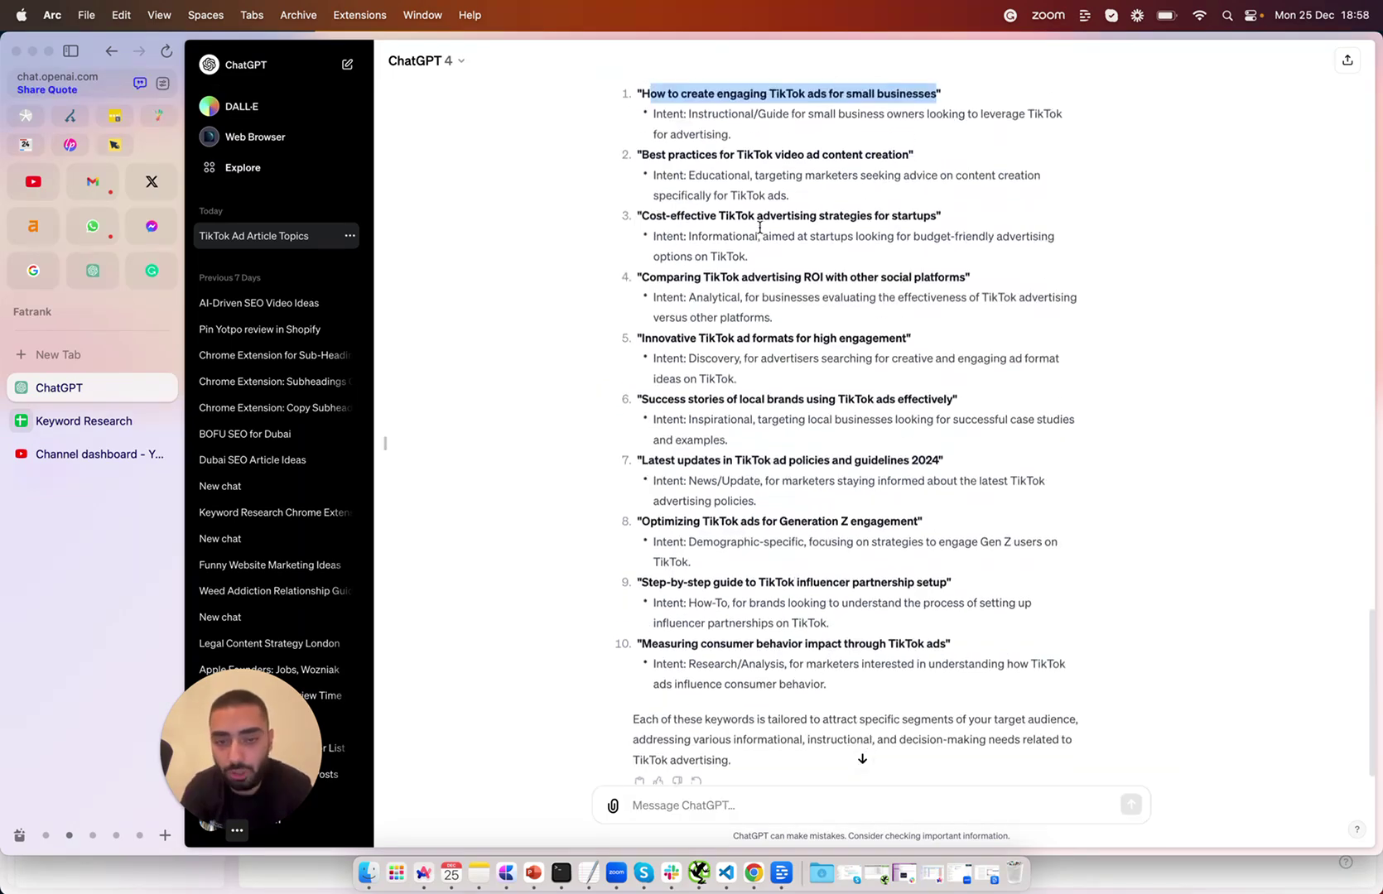
scroll(759, 227, "down", 1)
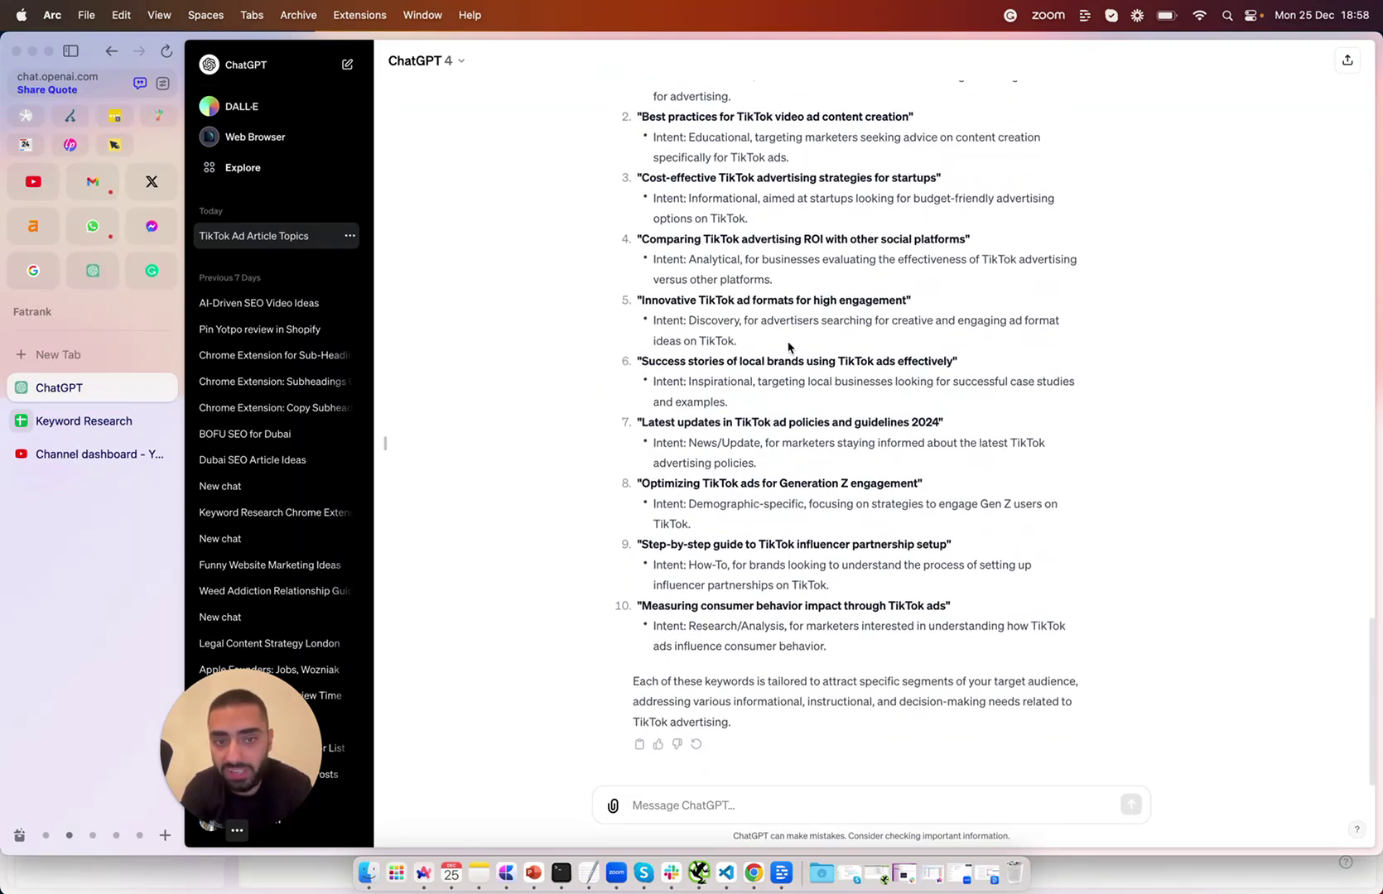
scroll(789, 348, "up", 4)
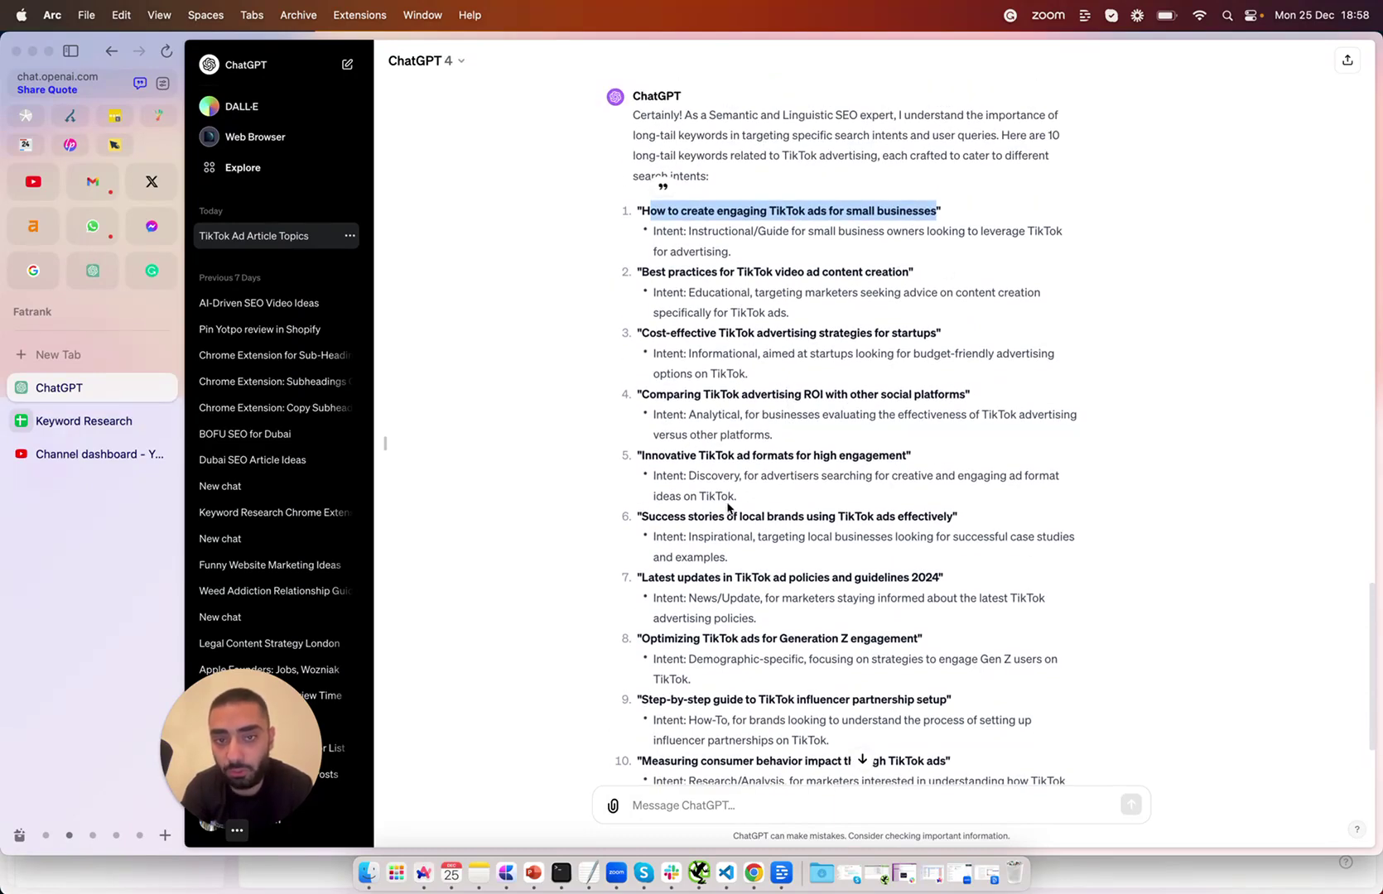
scroll(729, 507, "down", 4)
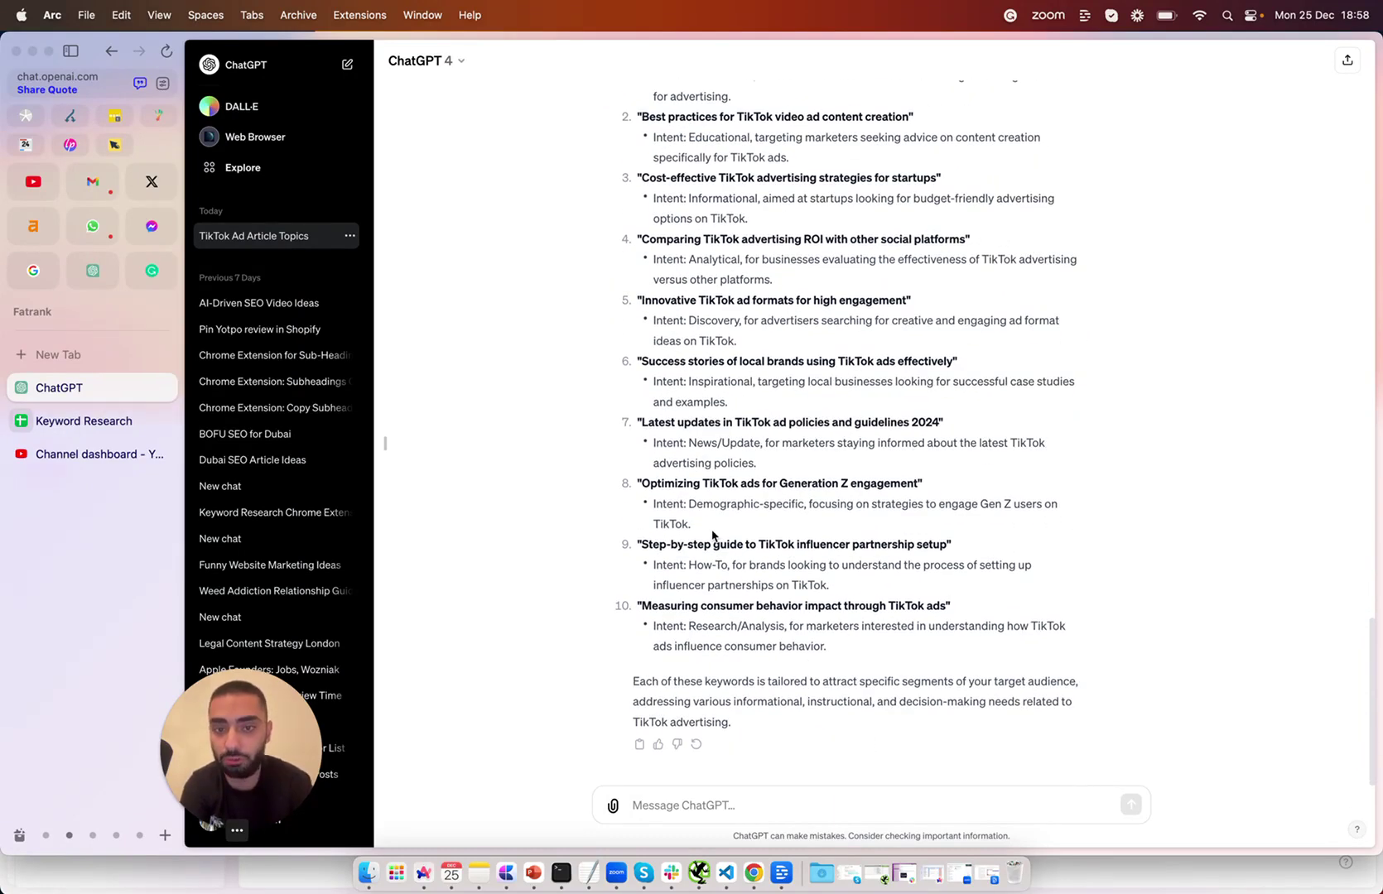
left_click(686, 793)
type("Can you cross reference these articles with the articles i have told you to remember in the past and make certain there are no duplicates.")
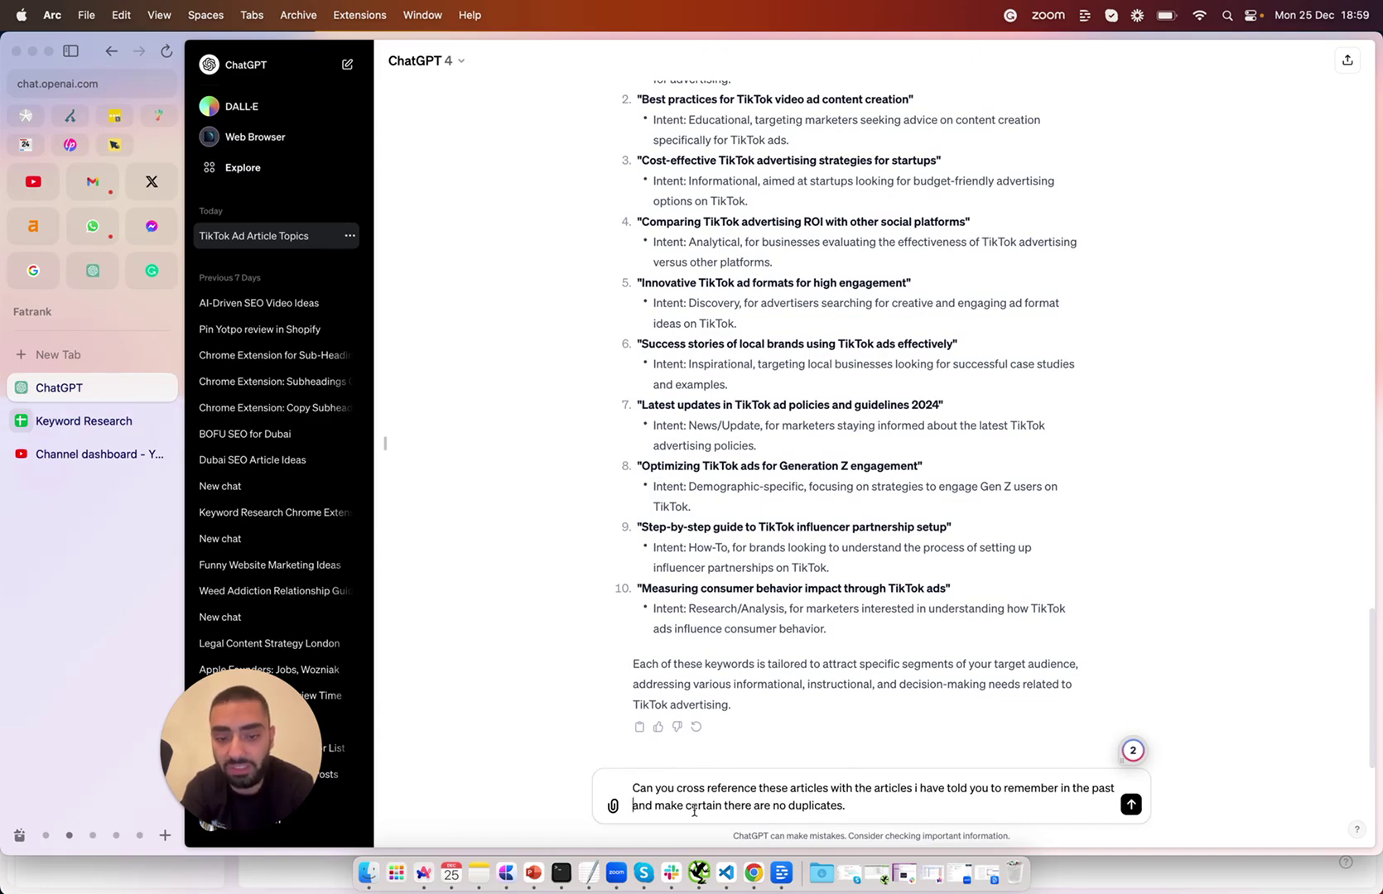
Step: Select the revised long-tail titles and confirm they sit in the sheet as LT rows
left_click(886, 810)
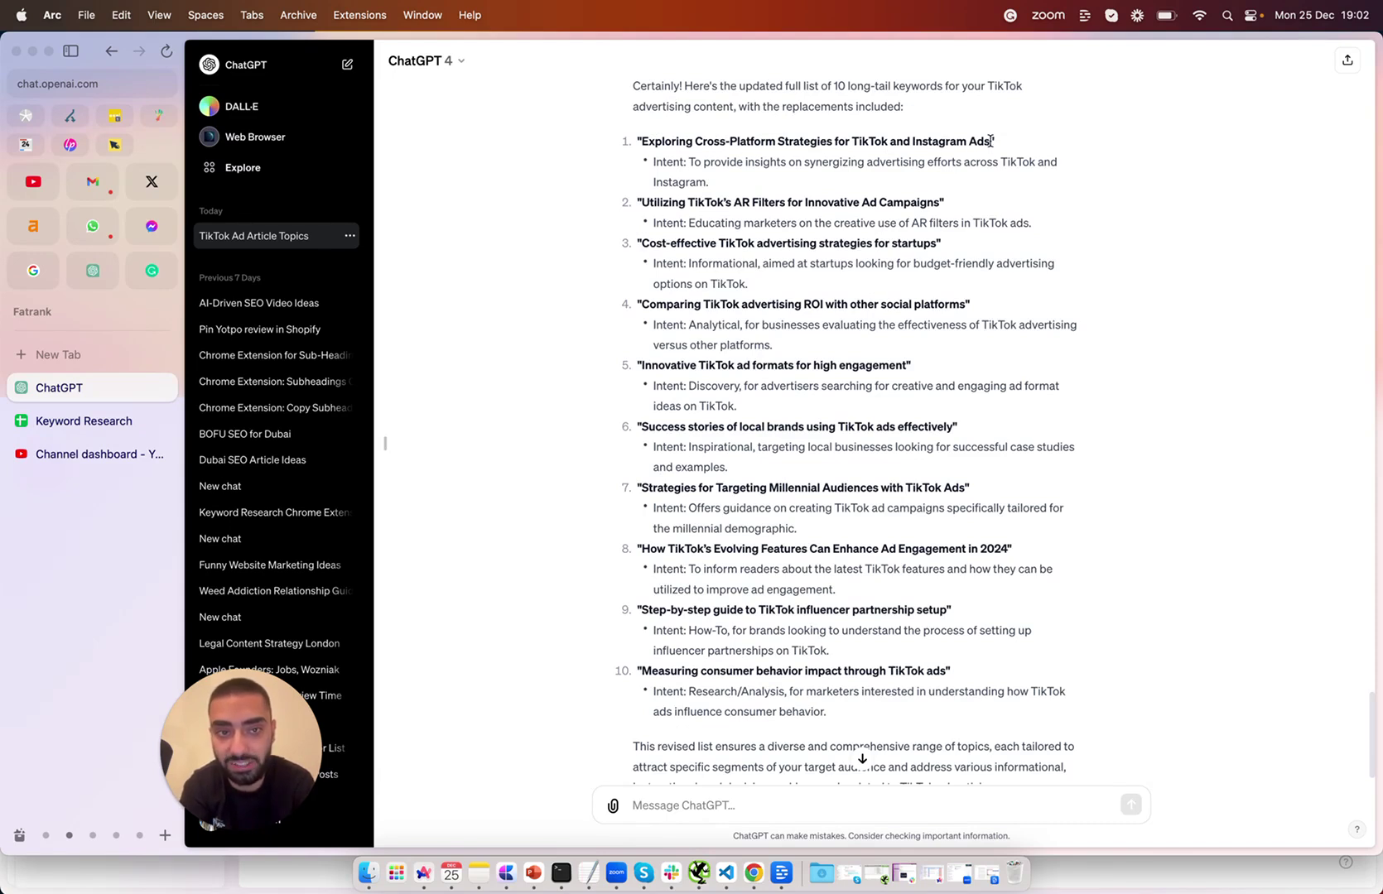
left_click_drag(643, 242, 936, 243)
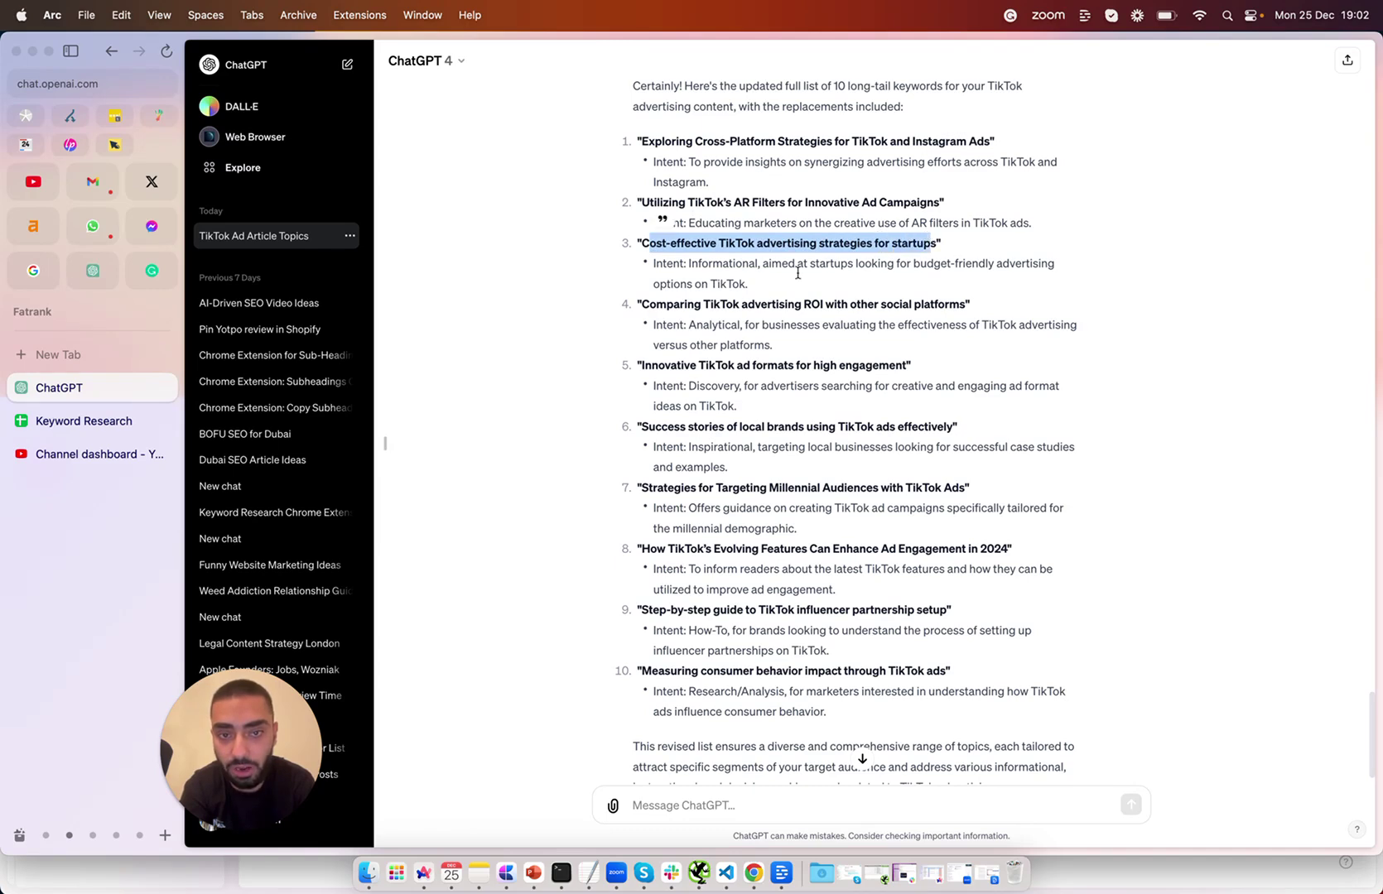
left_click_drag(719, 304, 957, 303)
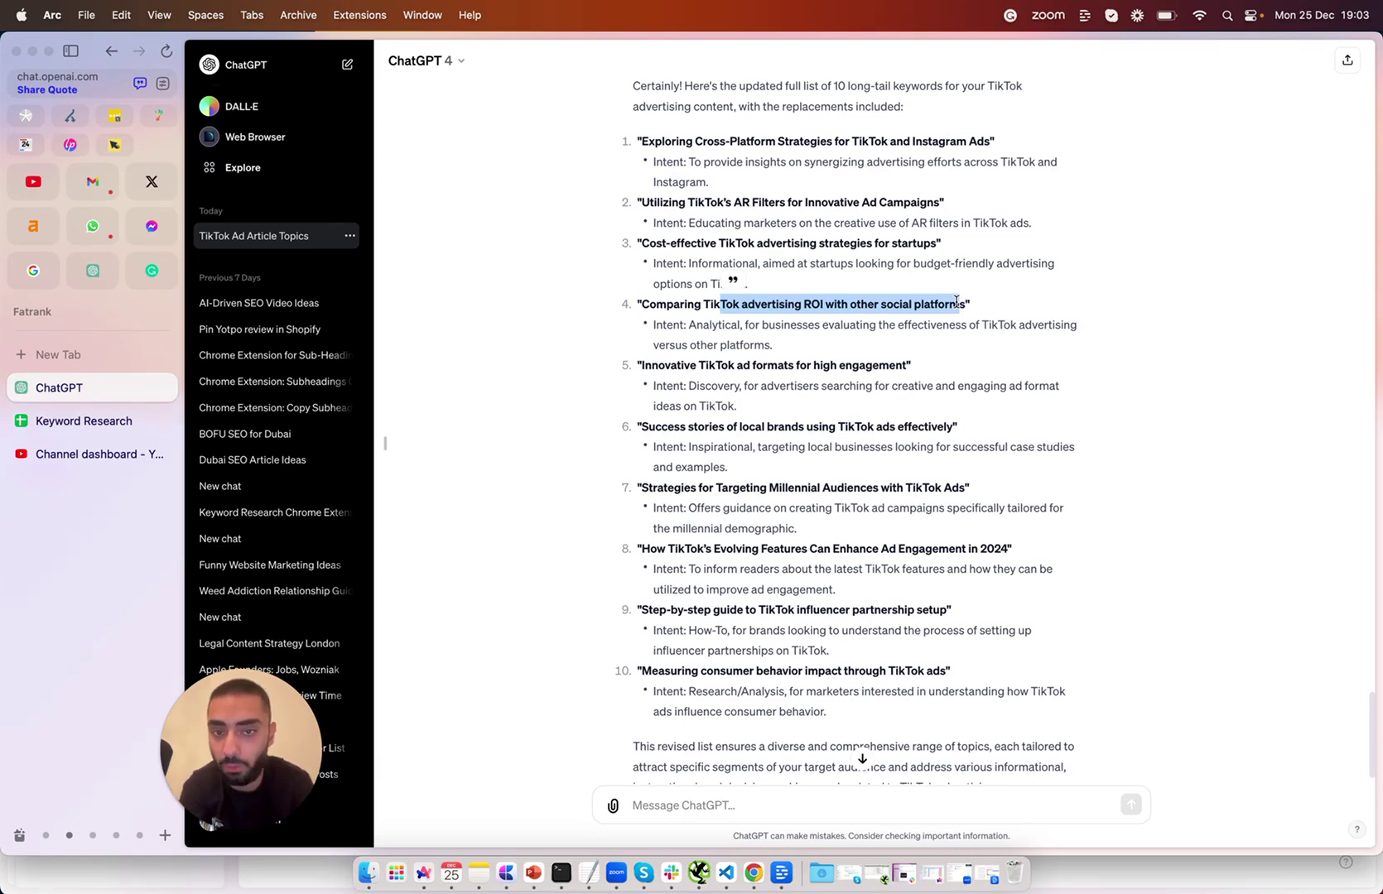
key("ctrl+Tab")
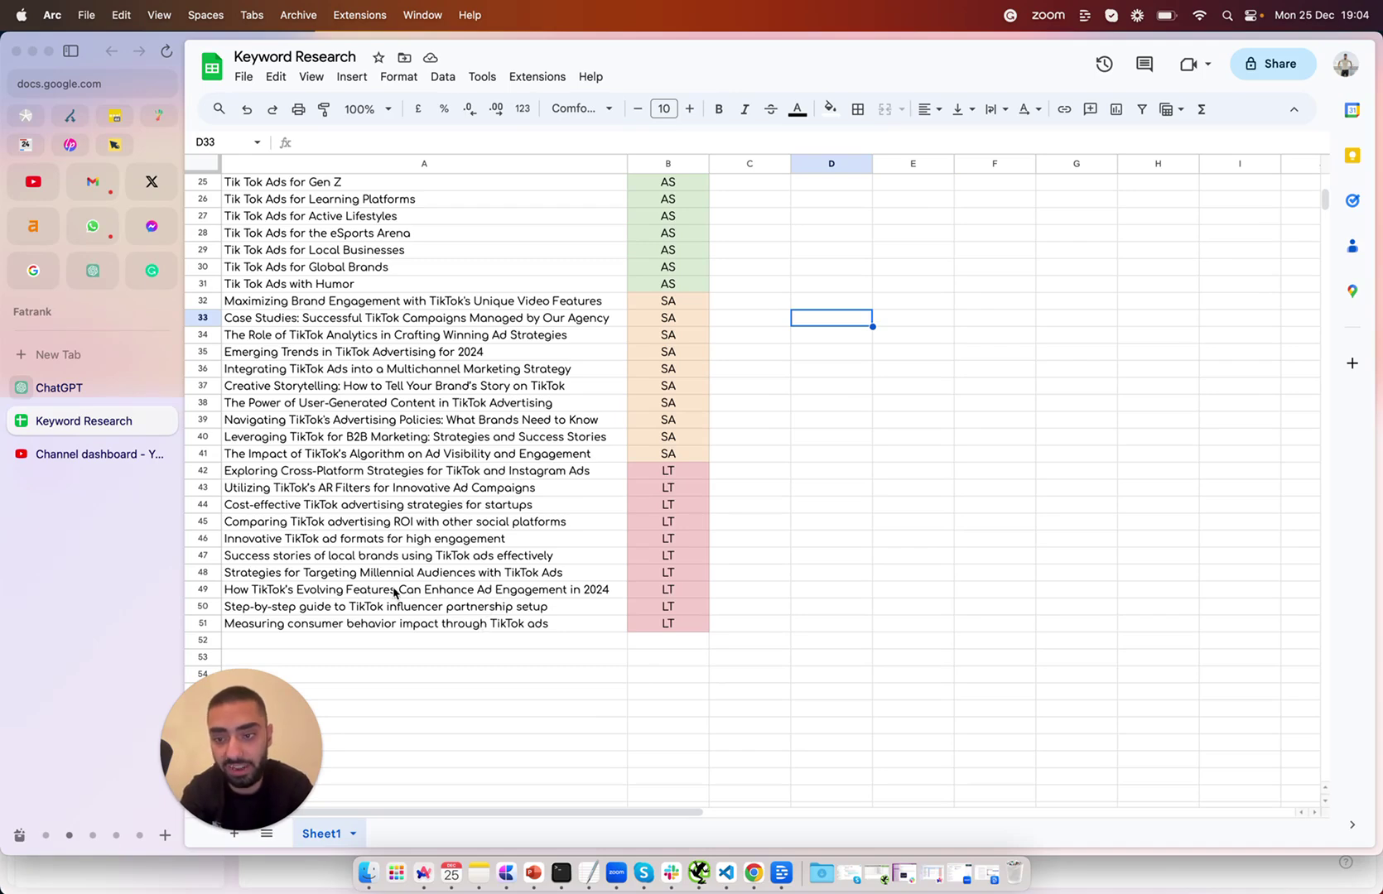
left_click(442, 622)
key("ctrl+Tab")
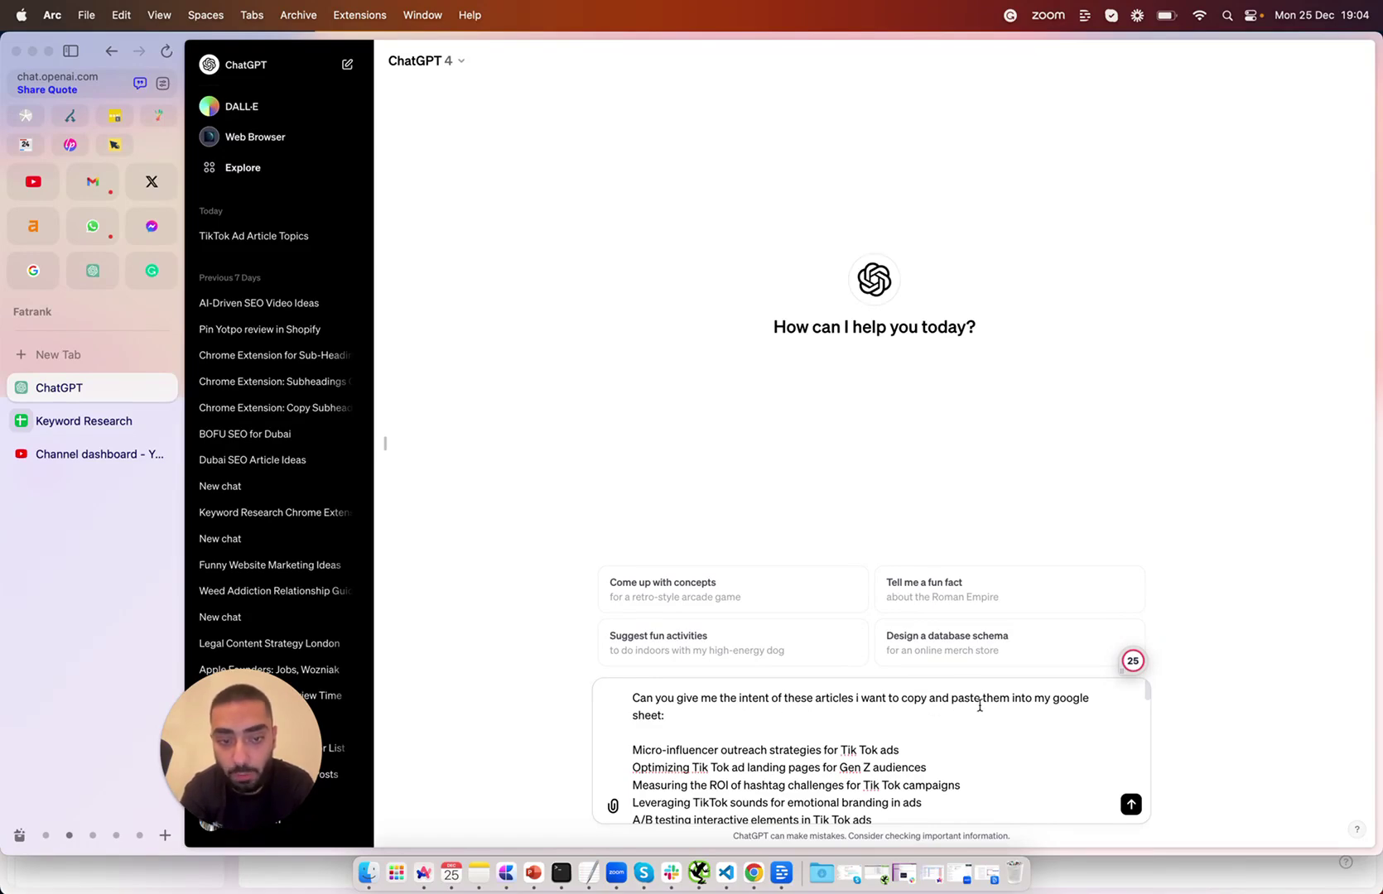
Step: Send the intent request and select the reply table grouping titles under categories like Strategy and Optimization
scroll(753, 746, "down", 3)
scroll(753, 746, "down", 10)
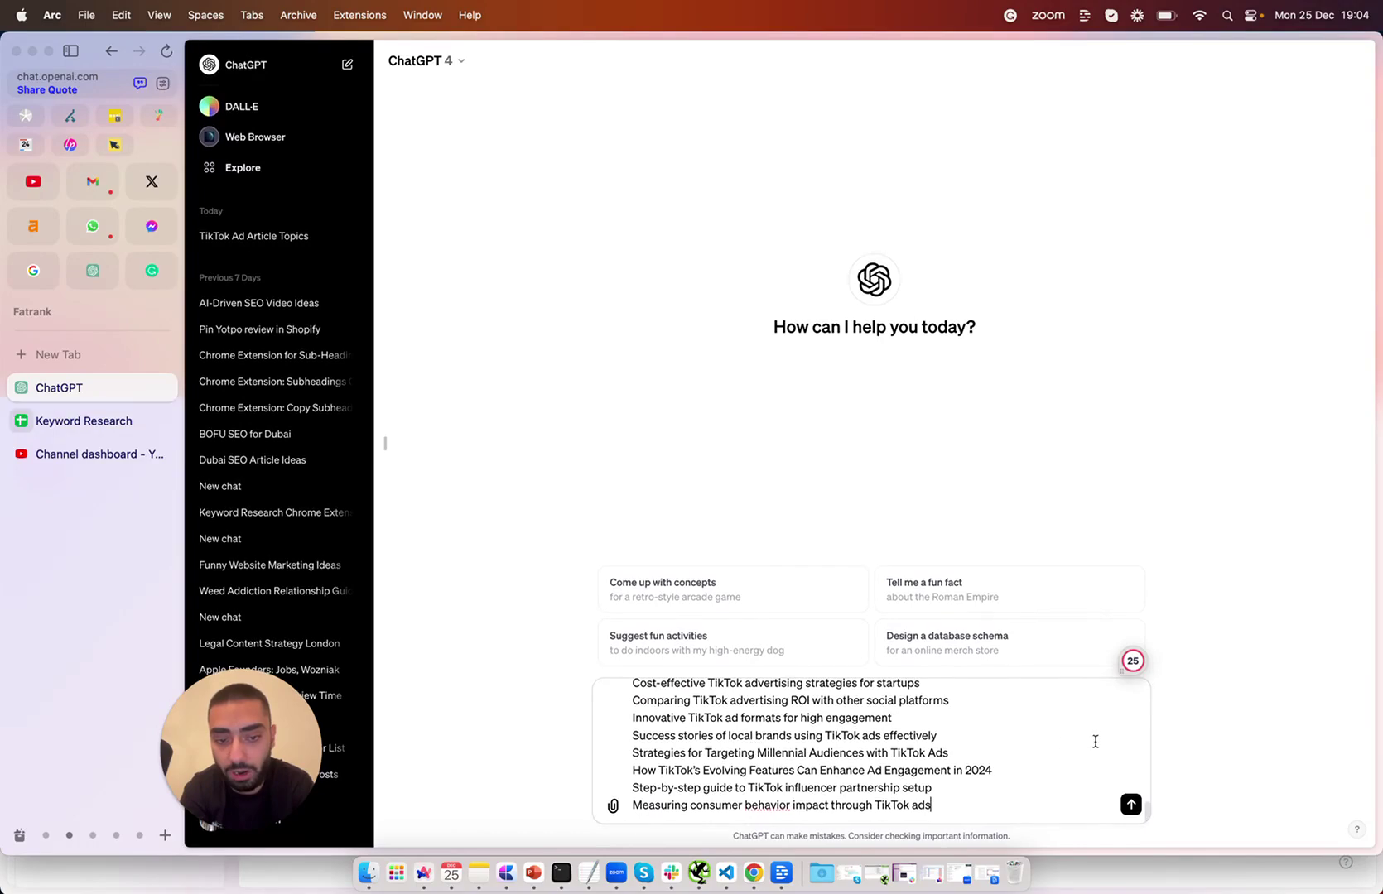
left_click(1131, 805)
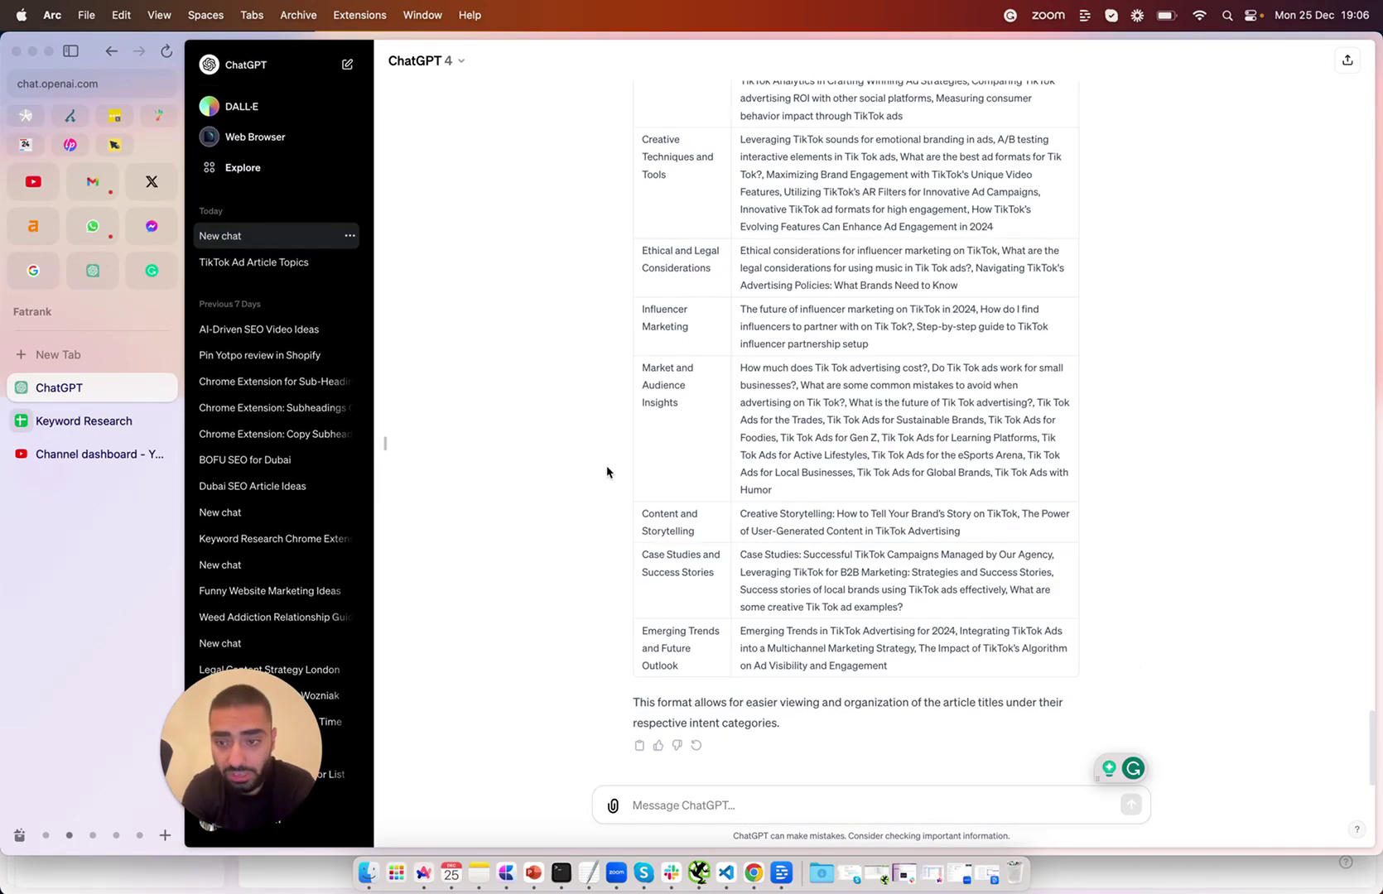
scroll(607, 473, "up", 2)
scroll(607, 472, "up", 3)
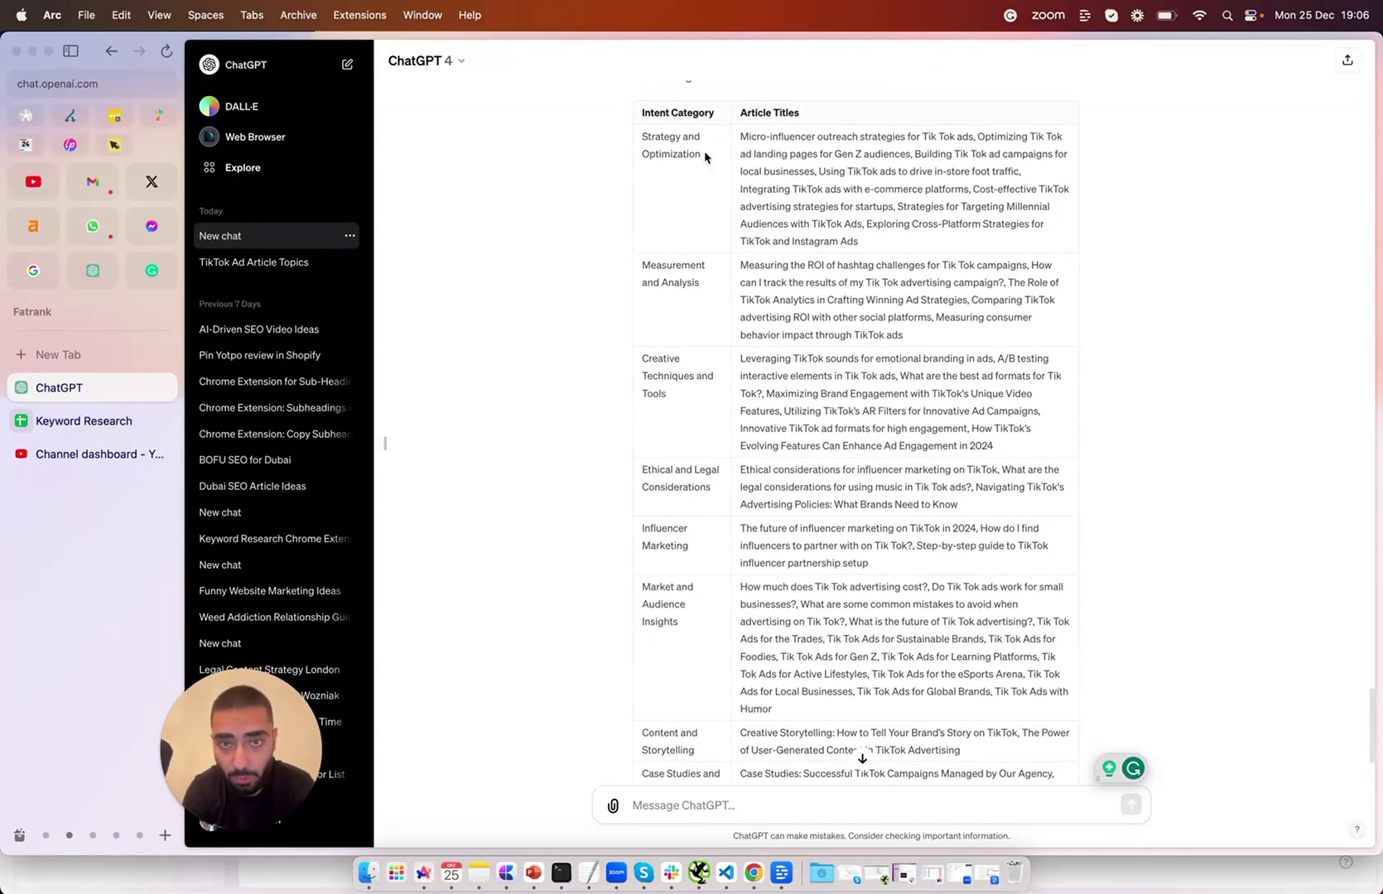
left_click_drag(741, 136, 1050, 138)
left_click_drag(642, 136, 700, 157)
left_click(641, 149)
left_click_drag(642, 112, 959, 718)
scroll(756, 453, "down", 4)
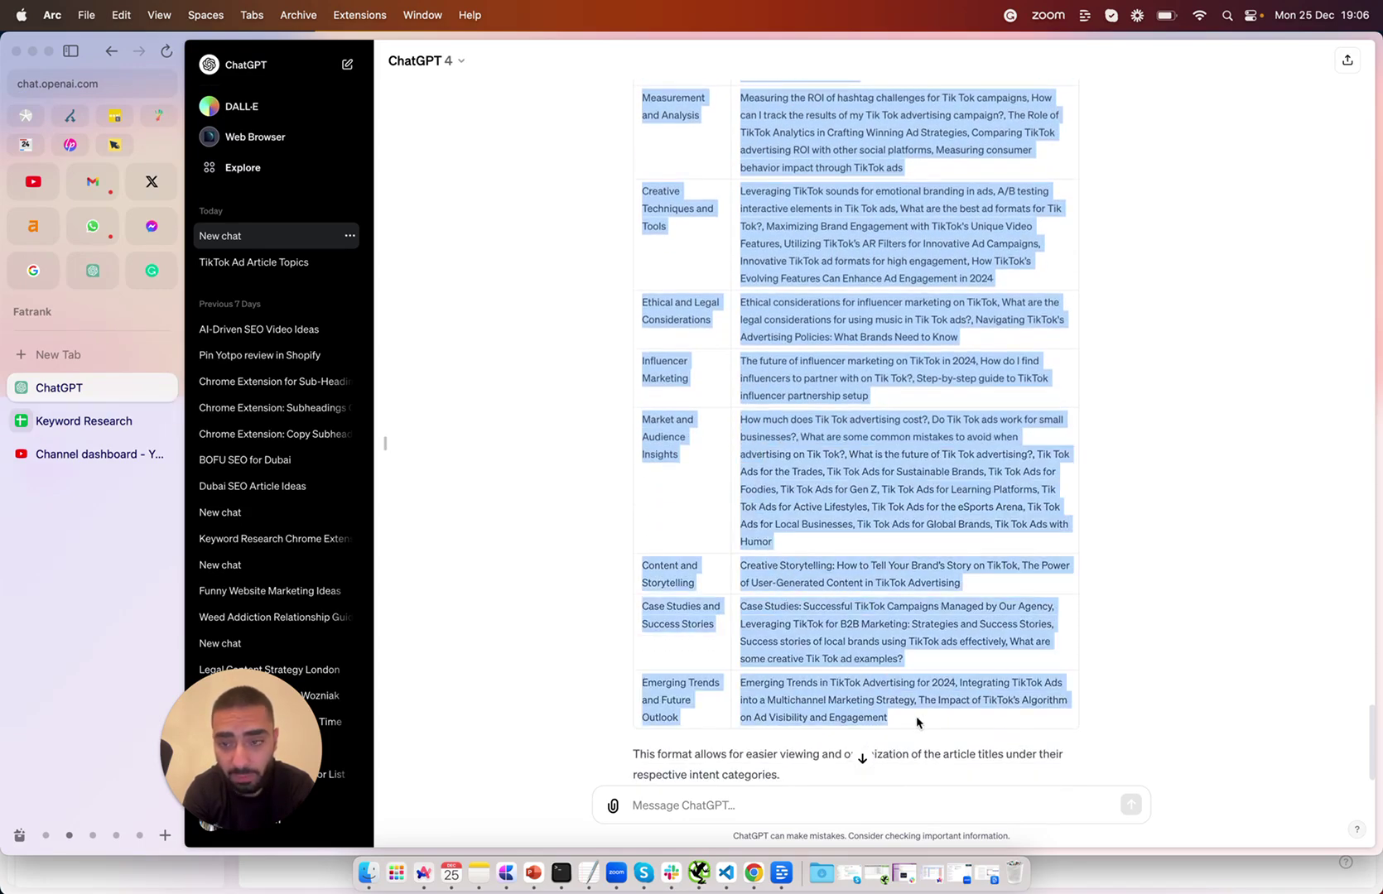